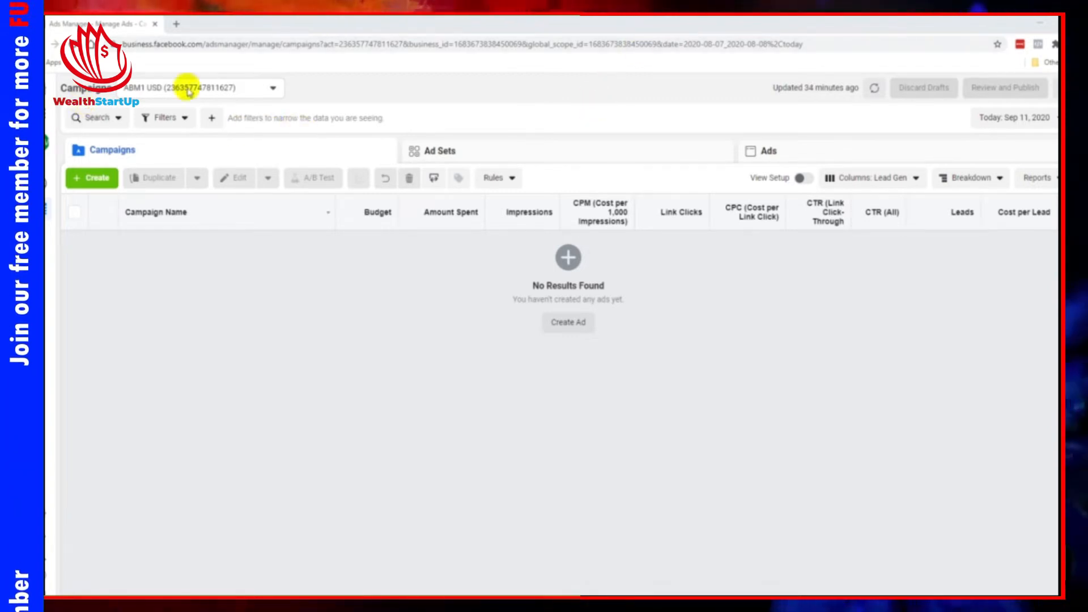
# Step: Go to the Business Manager home page and open Ads Manager from there
pyautogui.moveTo(205, 50); pyautogui.dragTo(272, 51)
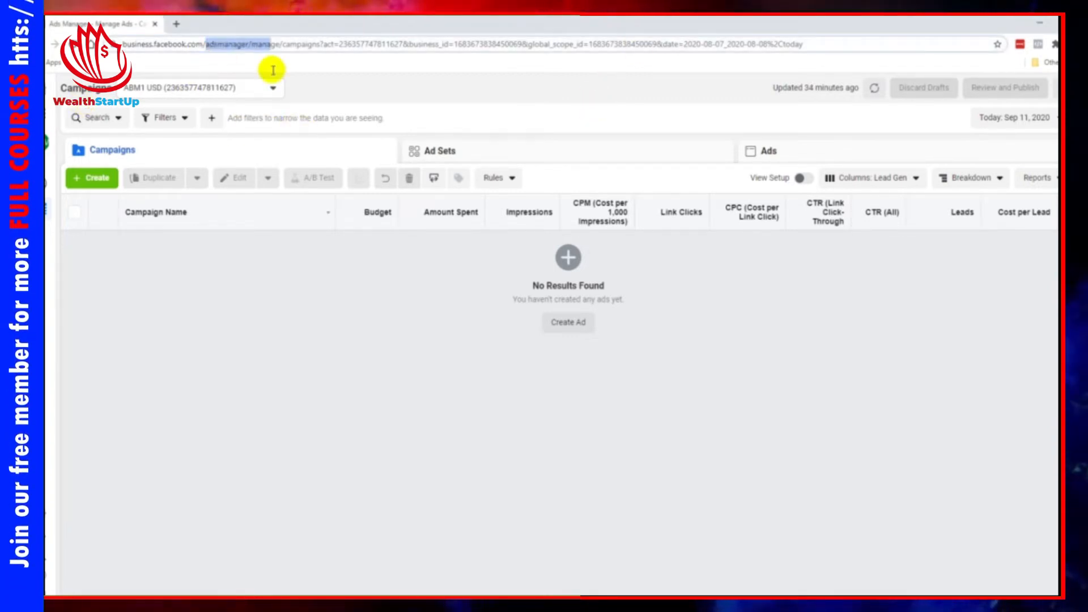
pyautogui.click(166, 366)
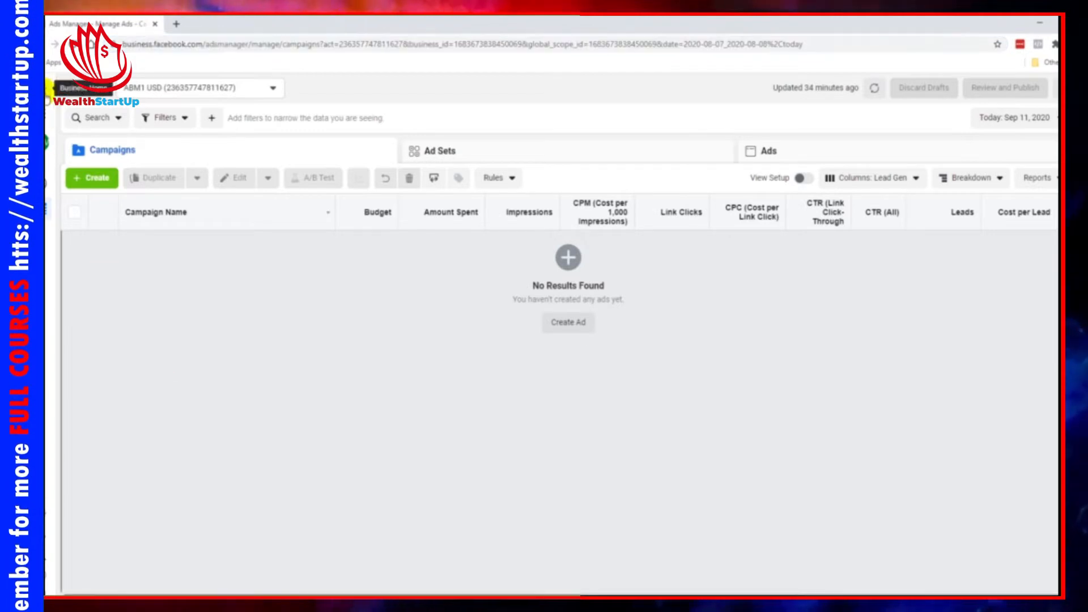
pyautogui.click(48, 89)
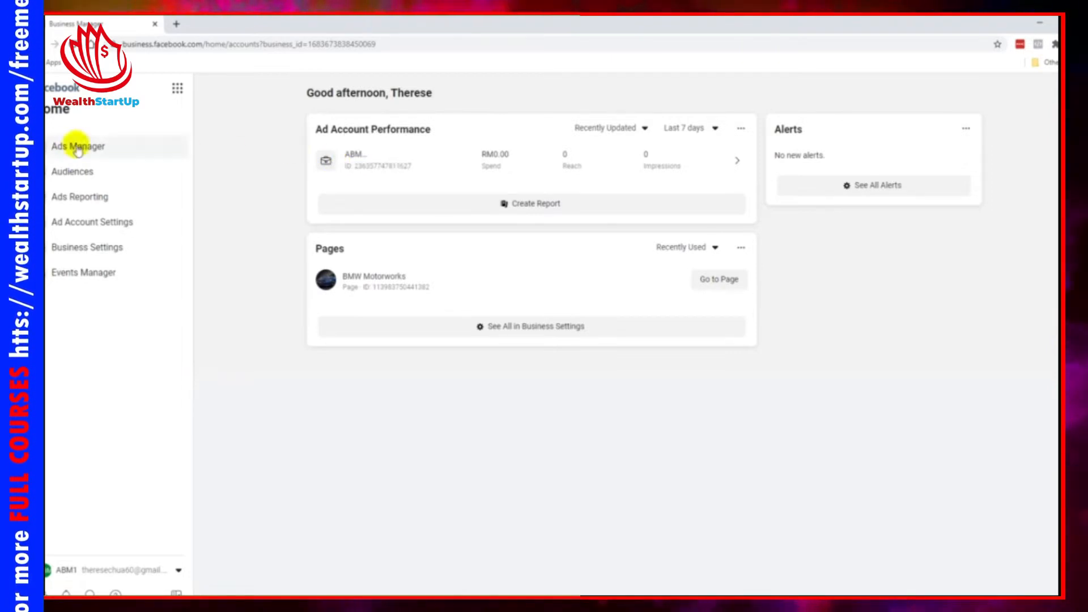
pyautogui.click(99, 152)
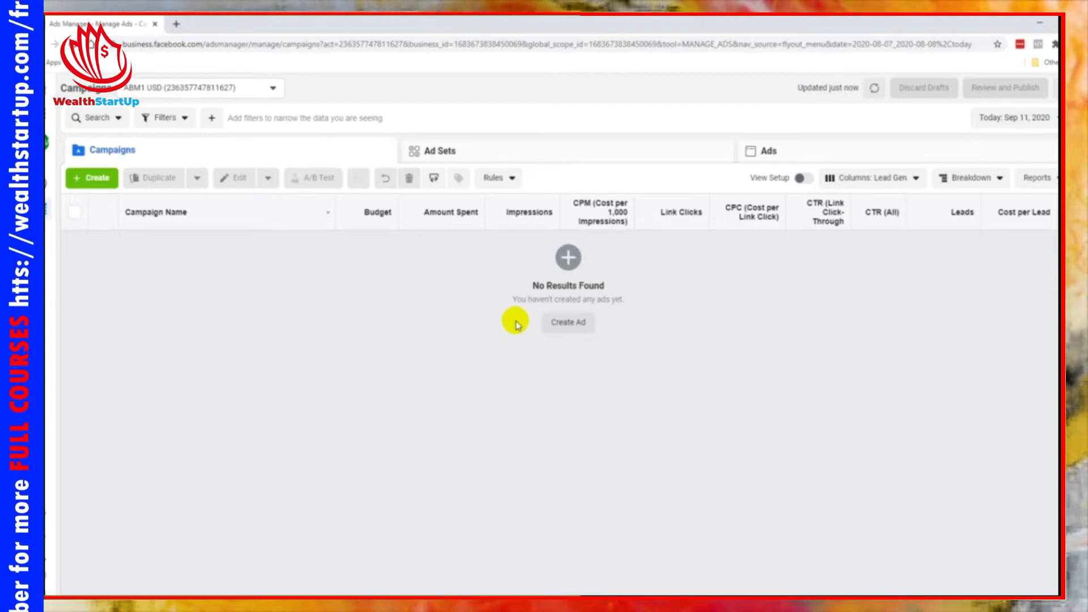
# Step: Start creating a new campaign and choose Conversions as its objective
pyautogui.click(102, 186)
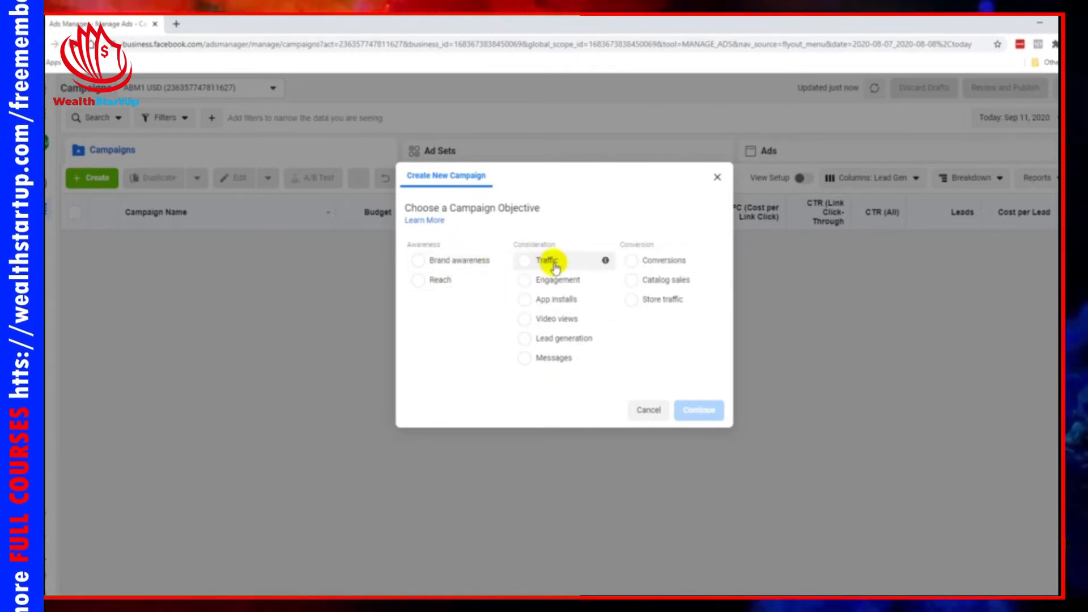
pyautogui.click(565, 342)
pyautogui.click(671, 225)
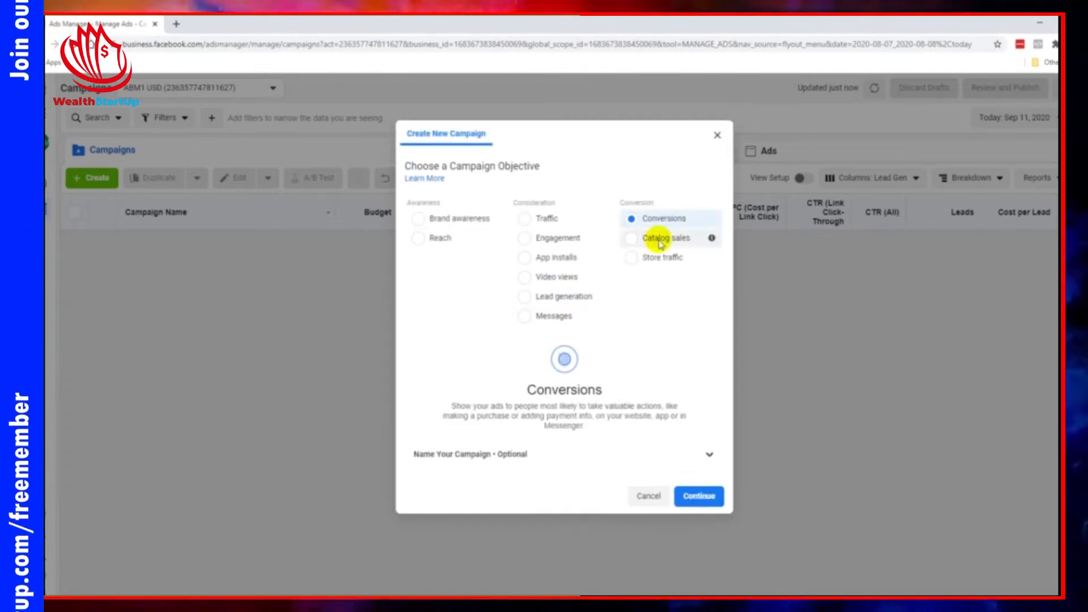
pyautogui.moveTo(604, 241)
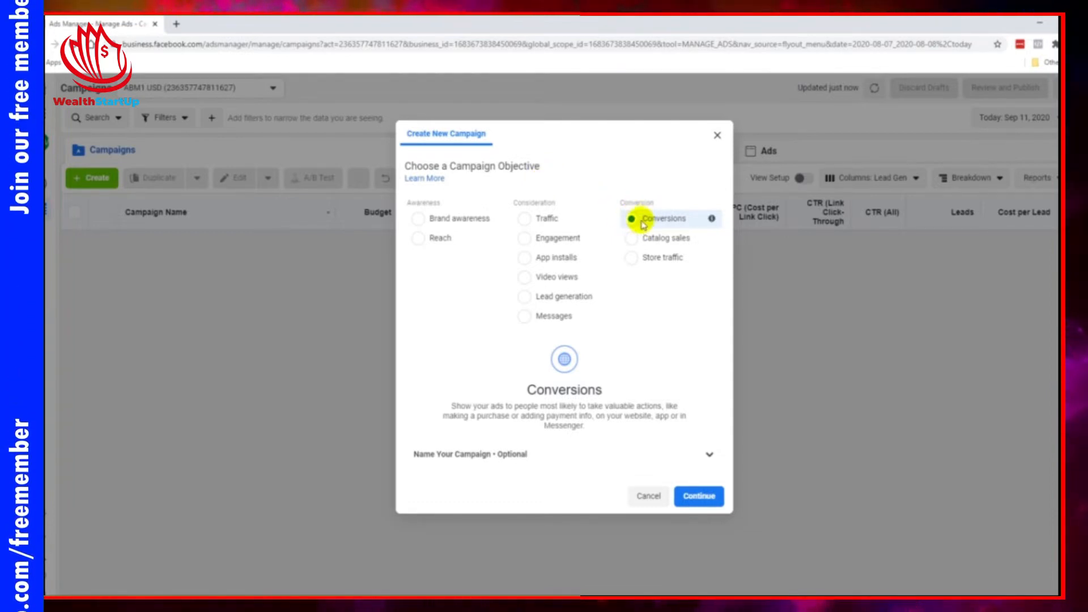
pyautogui.moveTo(602, 218)
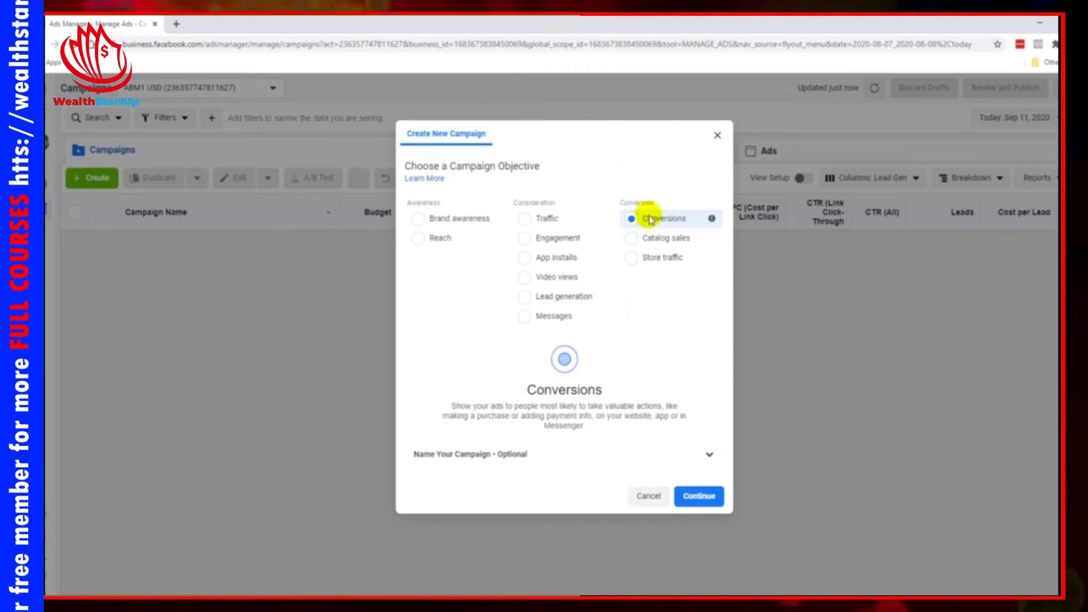
# Step: Expand the optional naming section and name the campaign "Conversions - PDF Book"
pyautogui.click(496, 459)
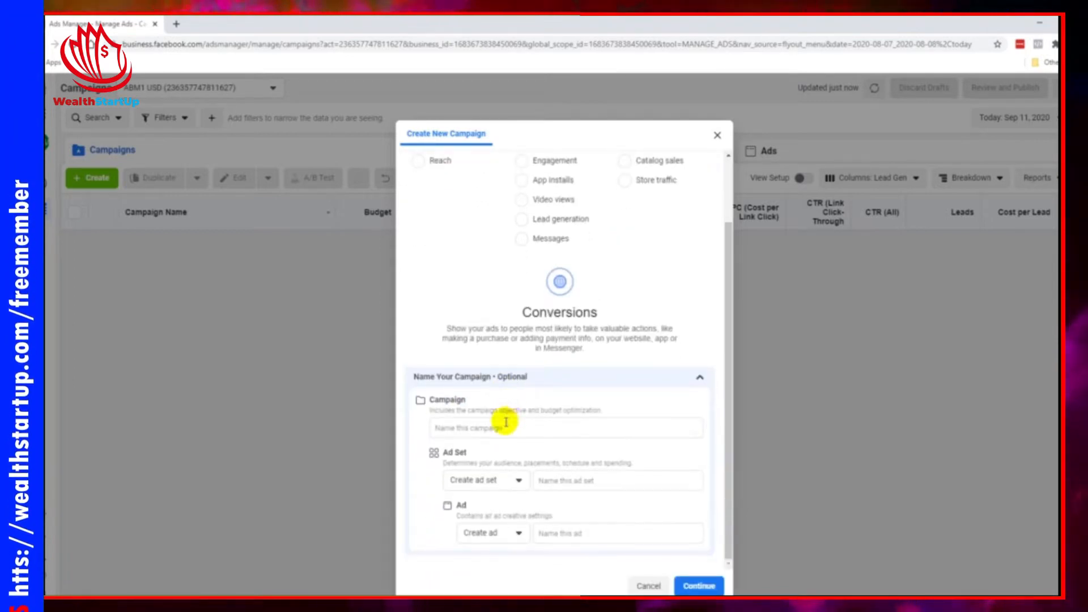
pyautogui.click(506, 411)
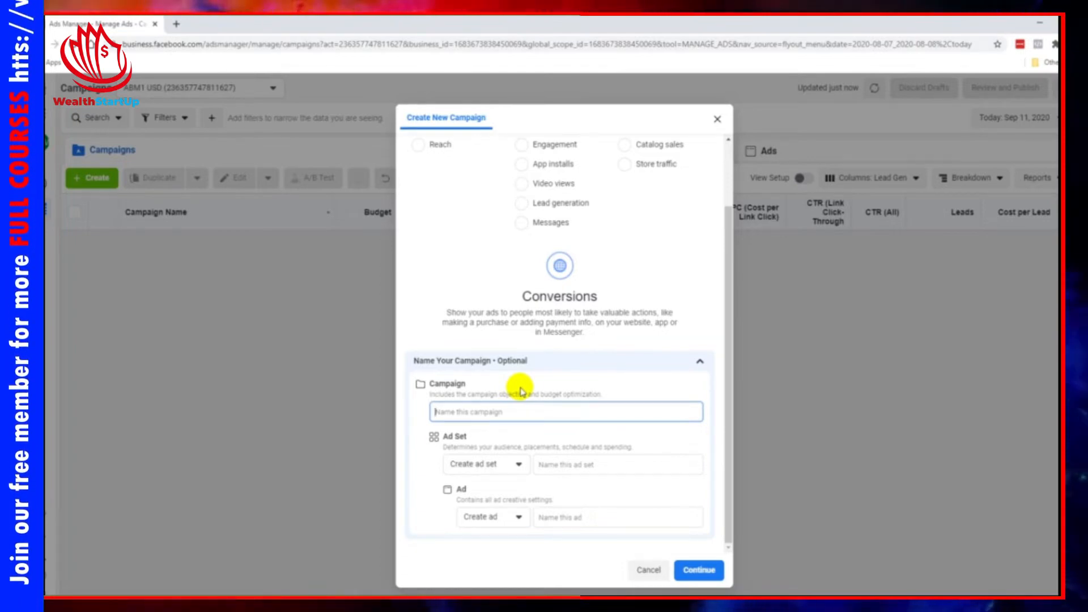
pyautogui.write('PDF Book')
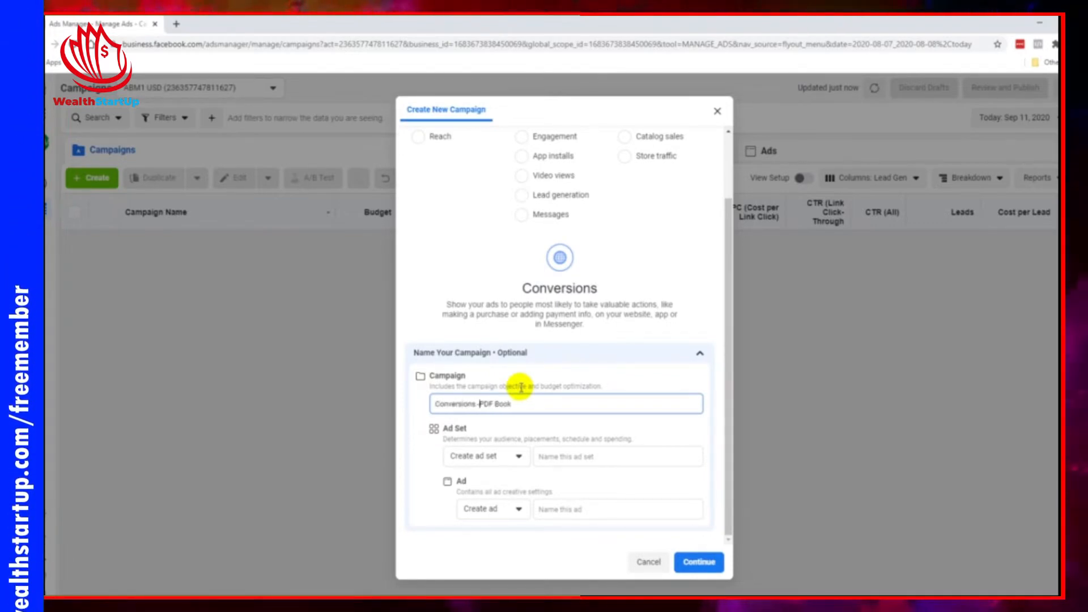
pyautogui.scroll(3, 521, 388)
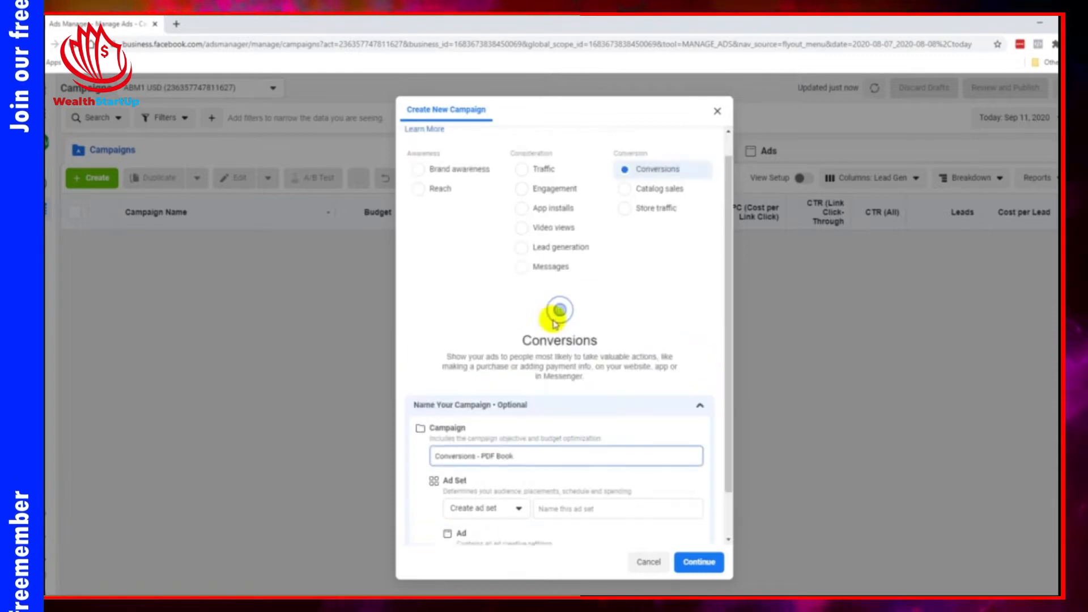
pyautogui.scroll(-3, 457, 352)
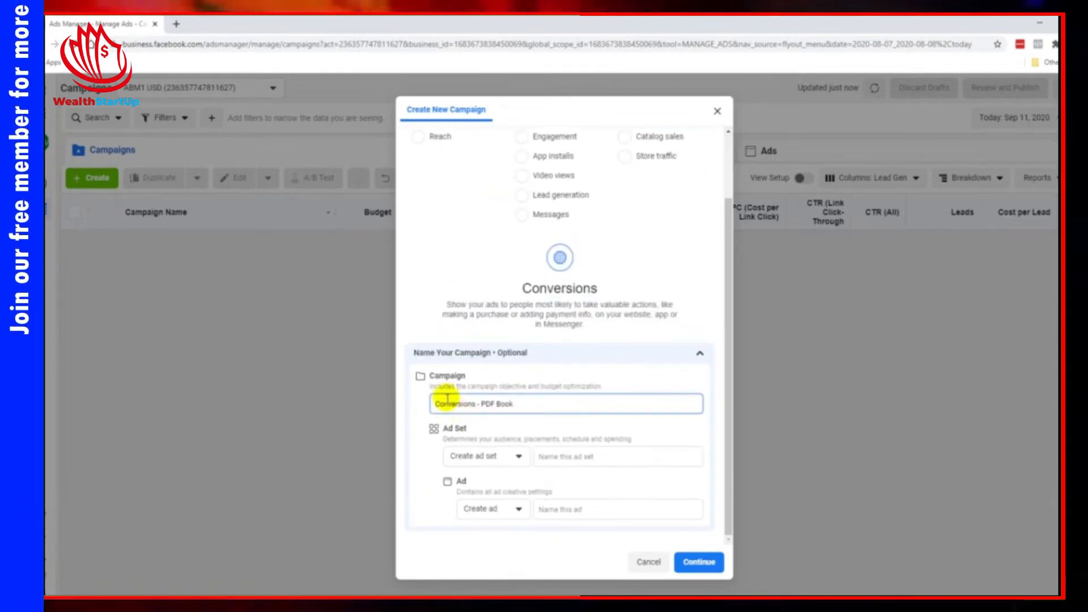
pyautogui.click(444, 403)
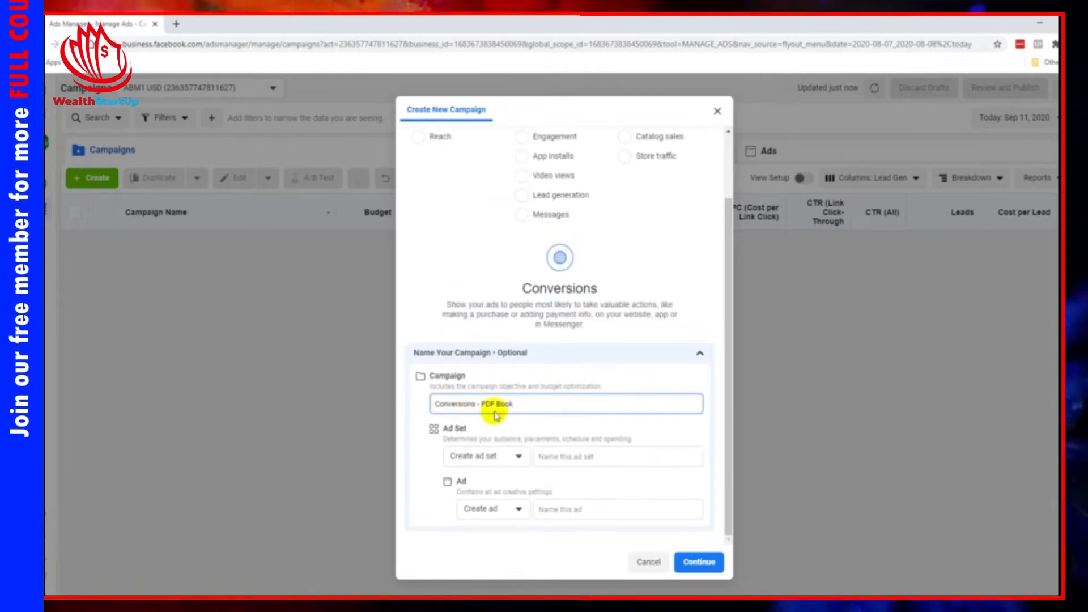
# Step: Set the new campaign to skip the ad set and continue to its draft settings
pyautogui.click(456, 455)
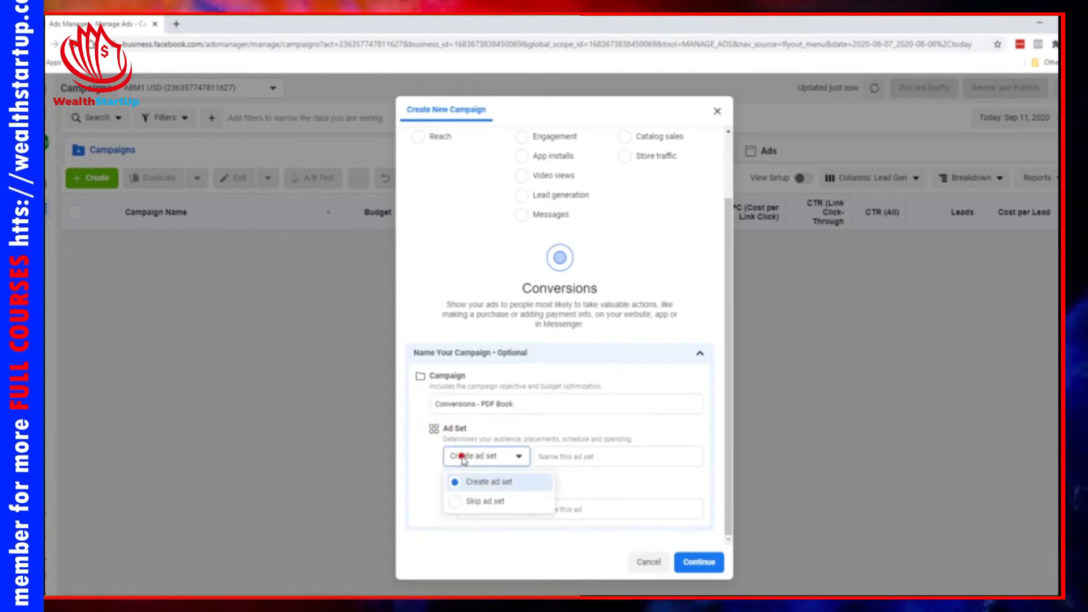
pyautogui.click(432, 464)
pyautogui.click(450, 455)
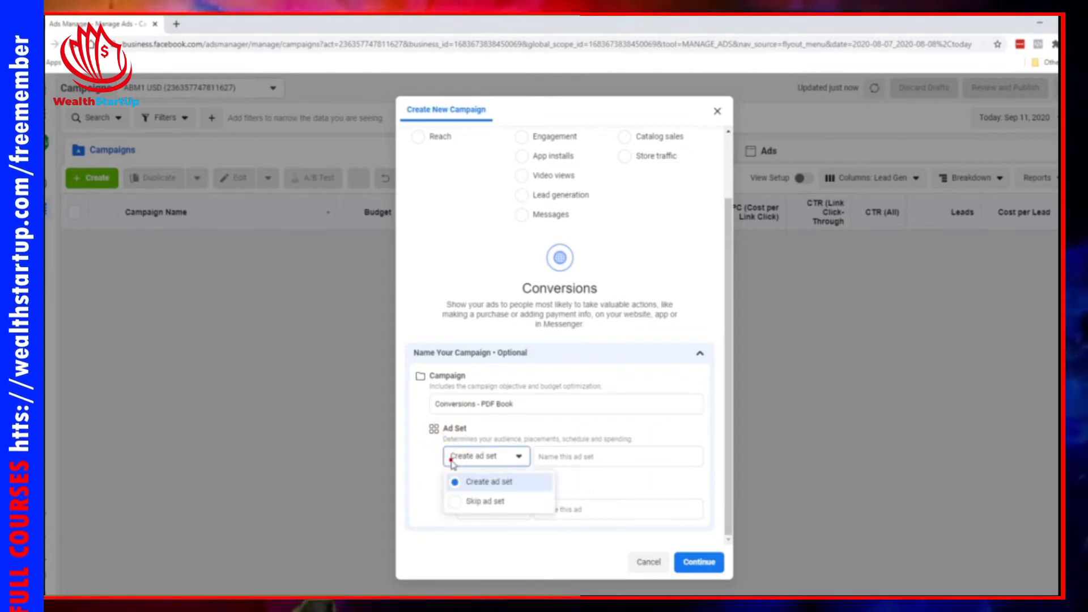
pyautogui.click(463, 499)
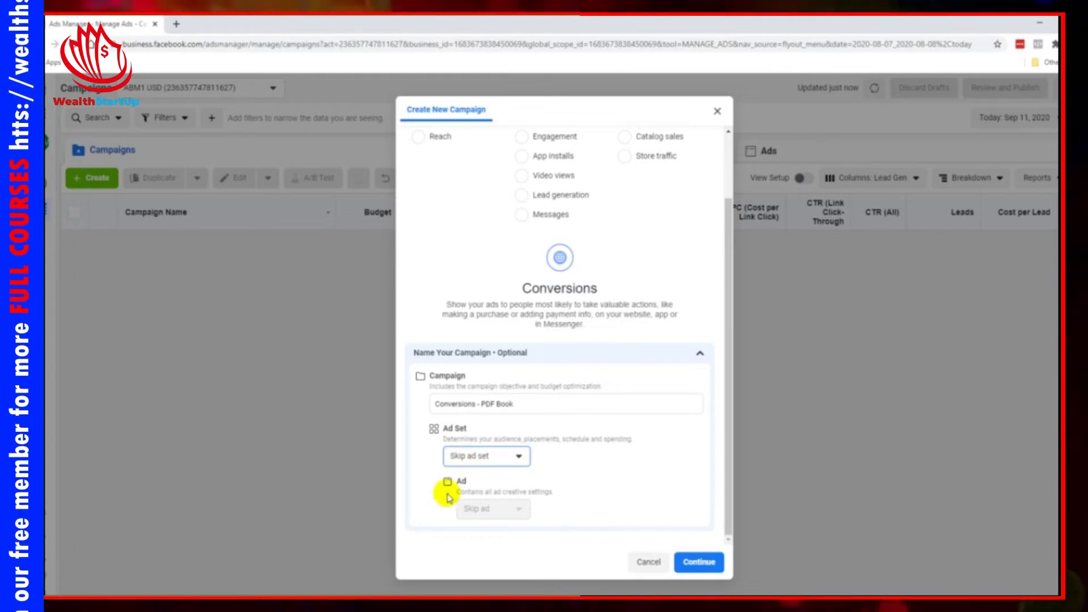
pyautogui.click(706, 566)
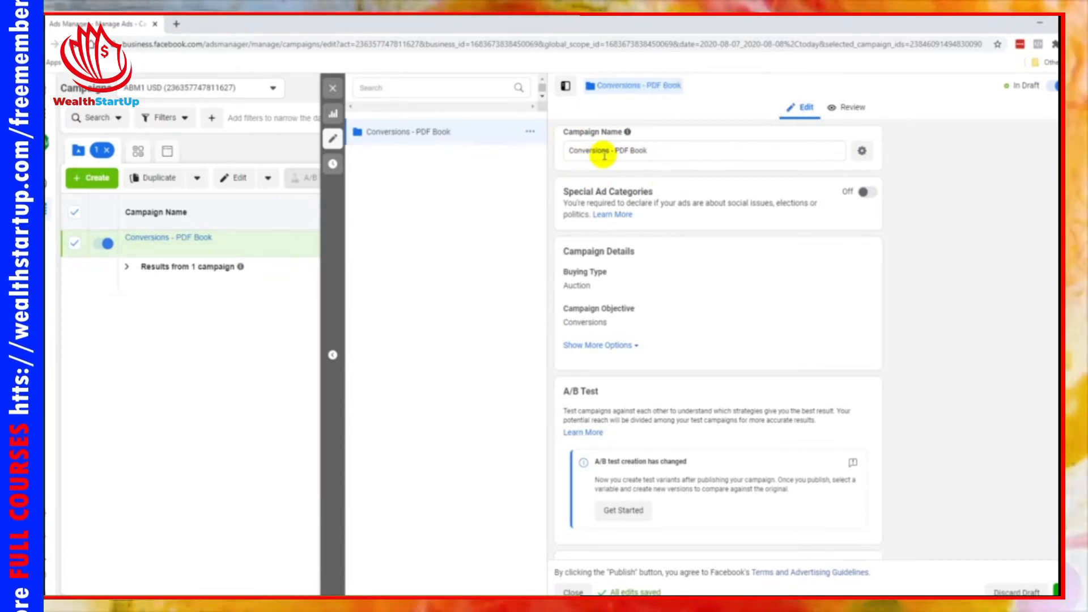
# Step: Turn off Campaign Budget Optimization in the campaign draft's settings
pyautogui.moveTo(631, 138)
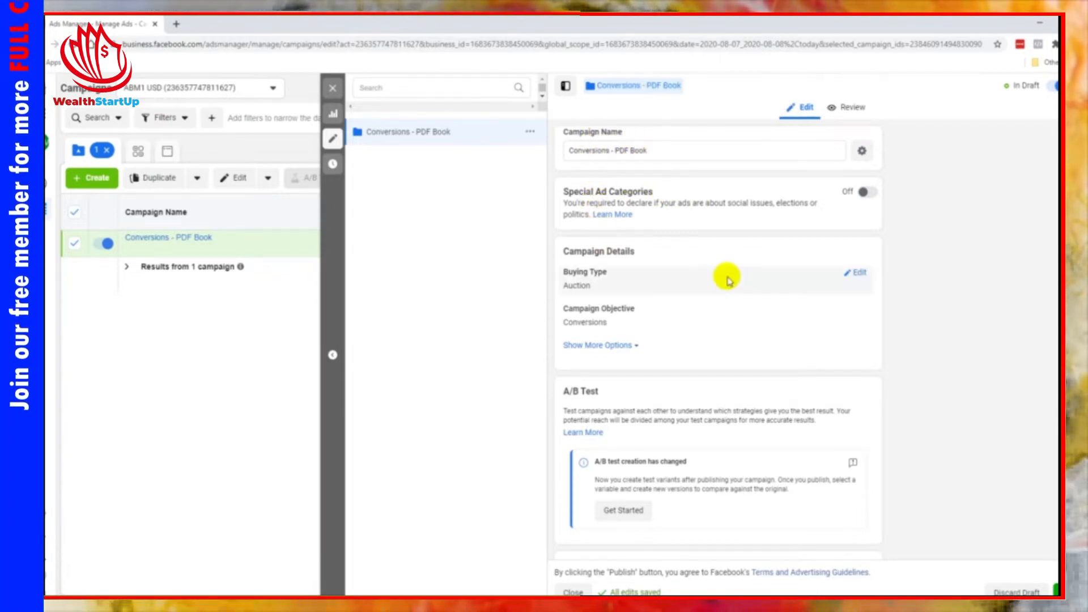
pyautogui.scroll(-4, 652, 289)
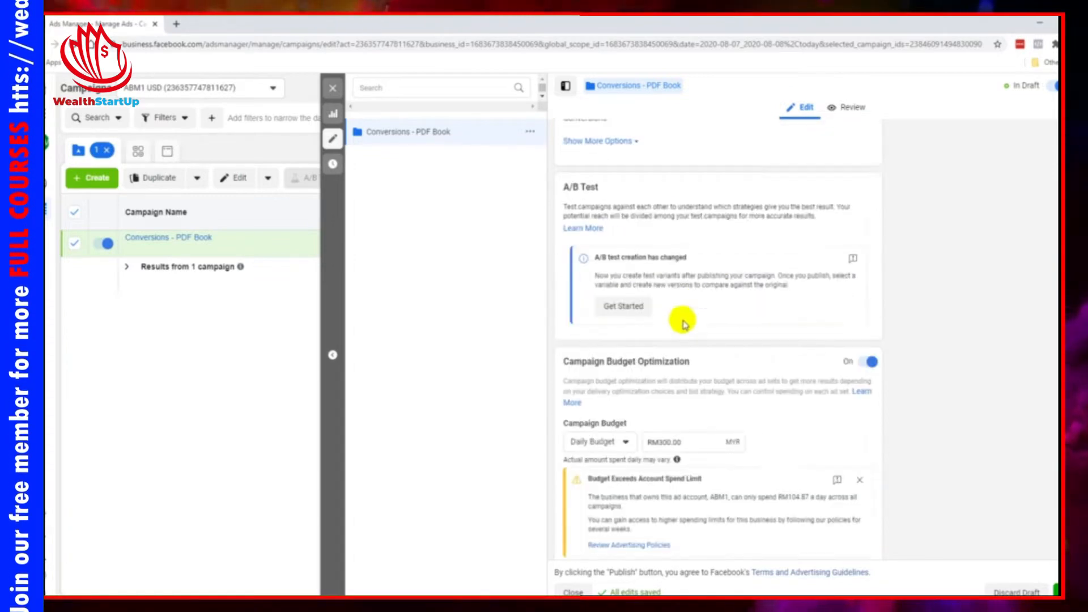
pyautogui.scroll(-1, 682, 323)
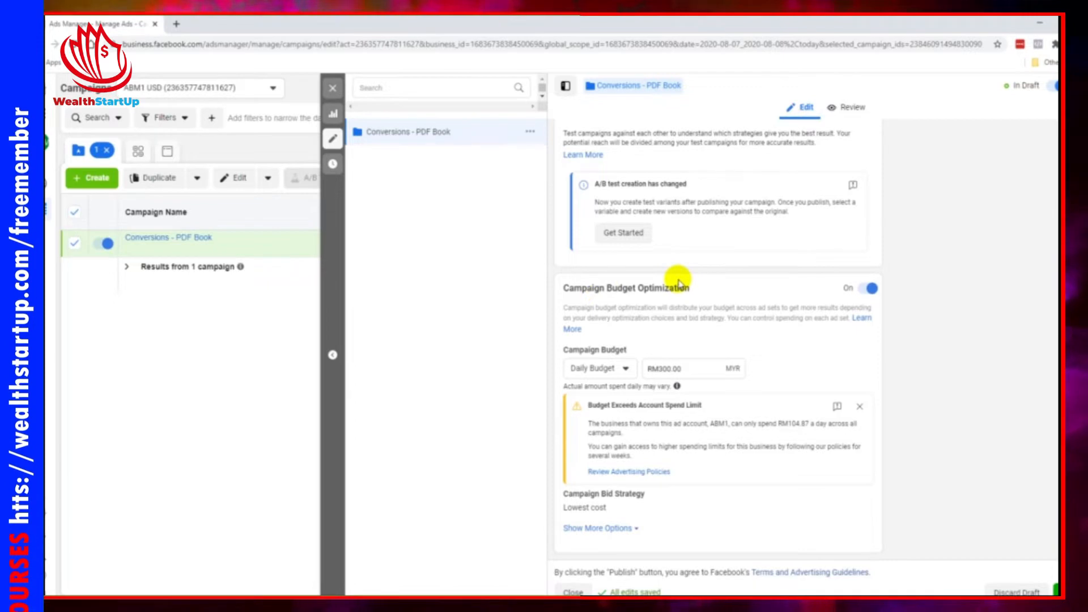
pyautogui.click(861, 289)
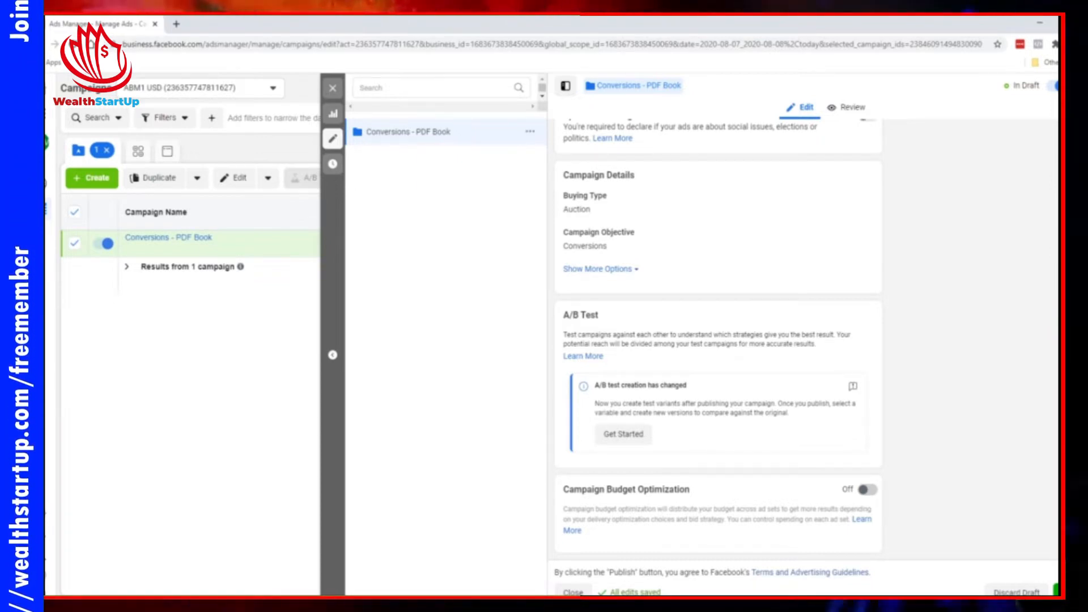
# Step: Check the remaining campaign settings, publish the campaign and close its editor
pyautogui.scroll(2, 755, 374)
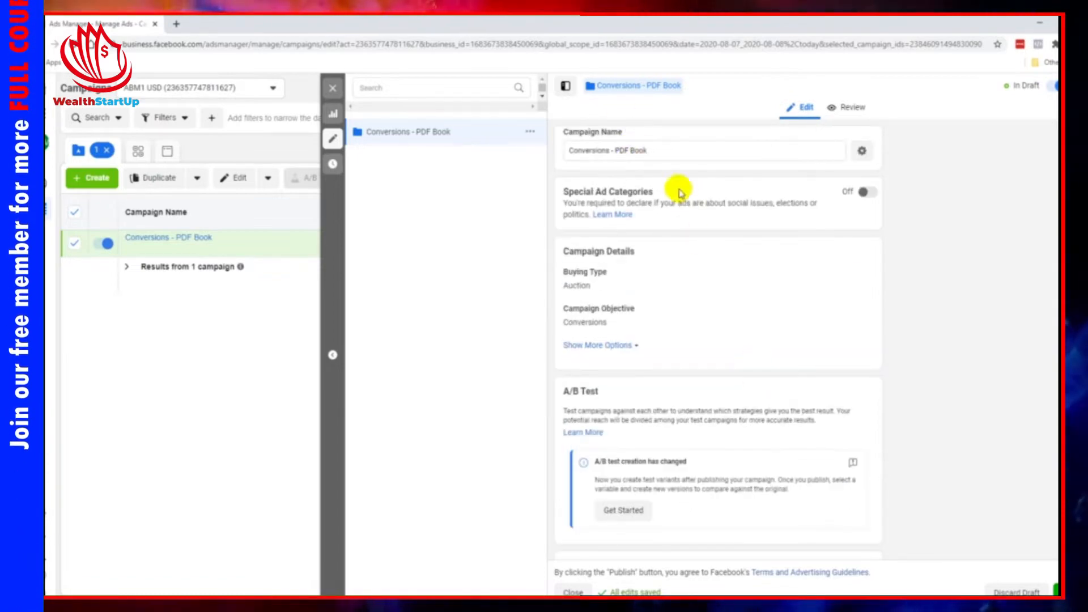
pyautogui.scroll(-1, 665, 372)
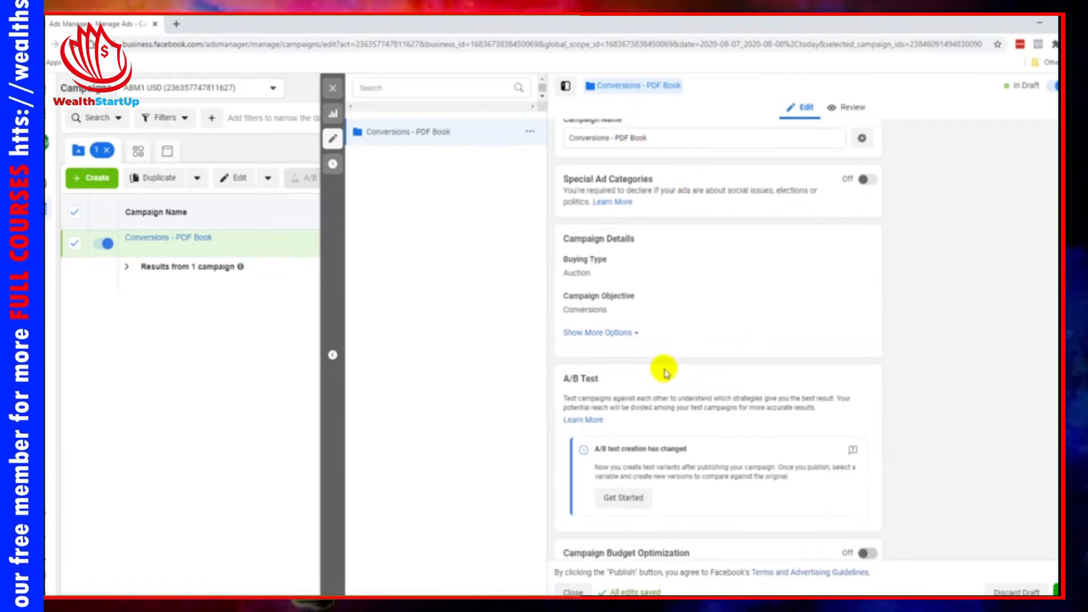
pyautogui.scroll(-2, 664, 372)
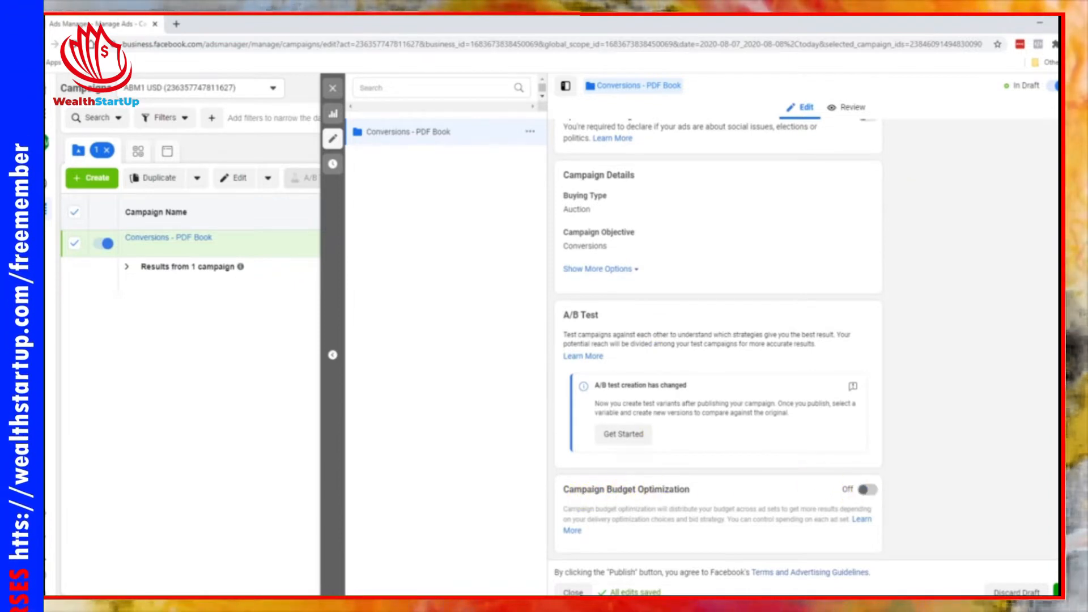
pyautogui.click(1056, 591)
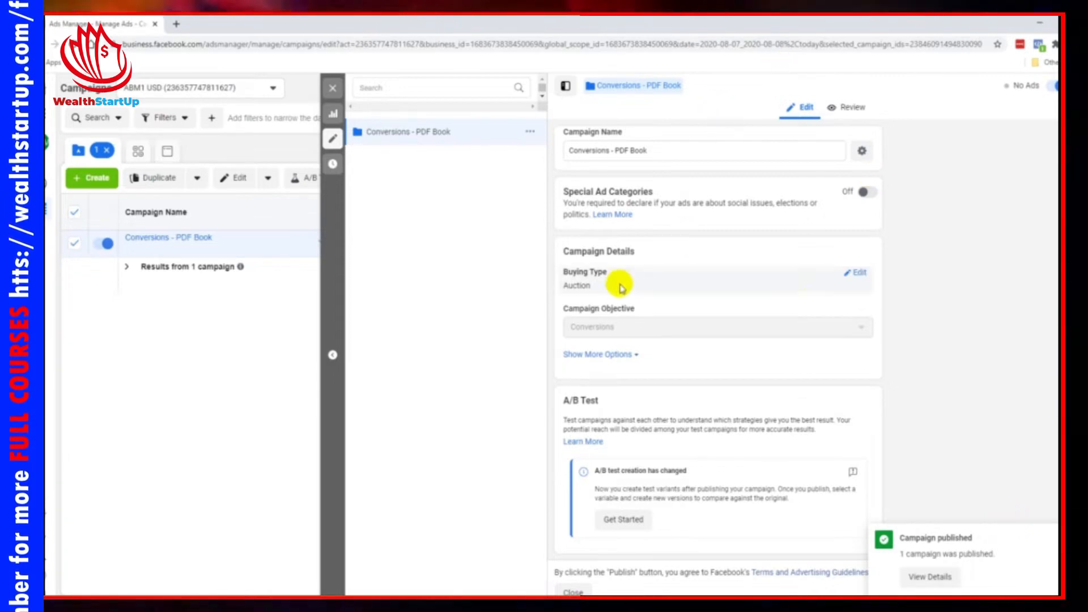
pyautogui.click(333, 96)
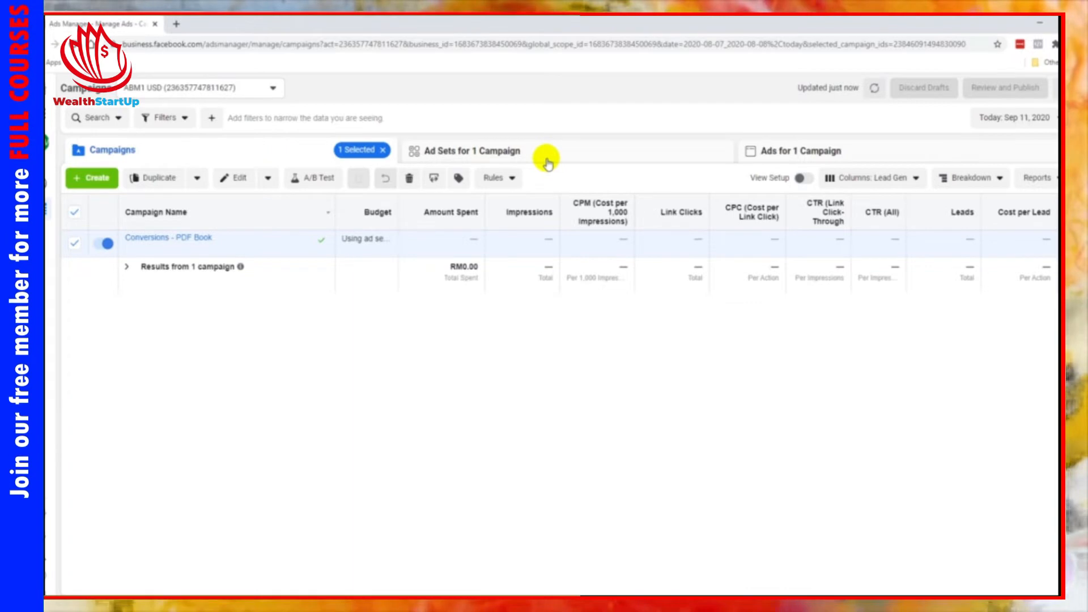
# Step: Select only the "Conversions - PDF Book" campaign and show its ad sets
pyautogui.click(74, 212)
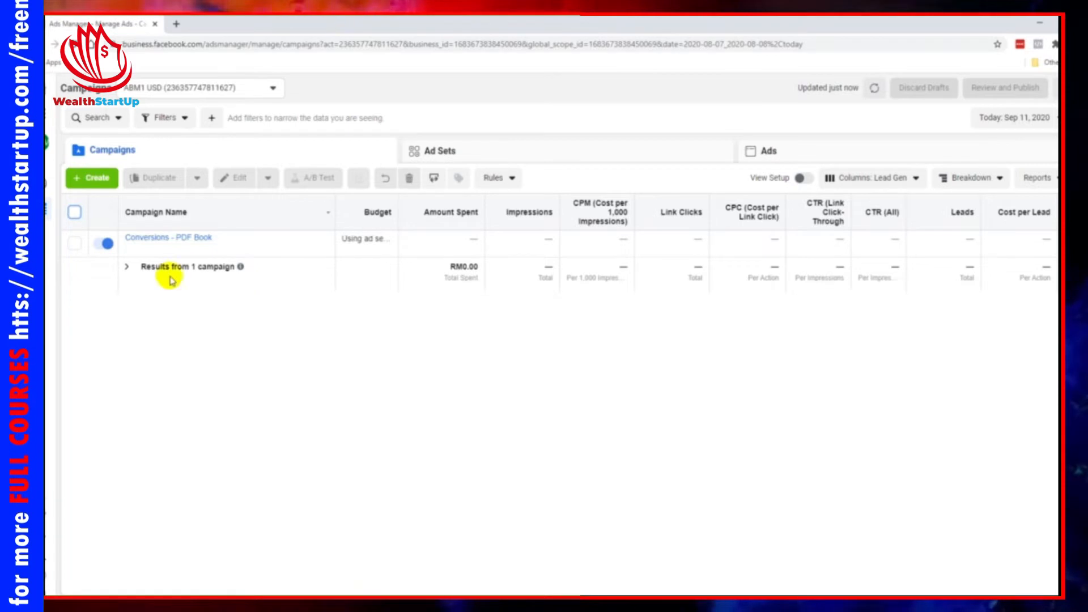
pyautogui.click(75, 244)
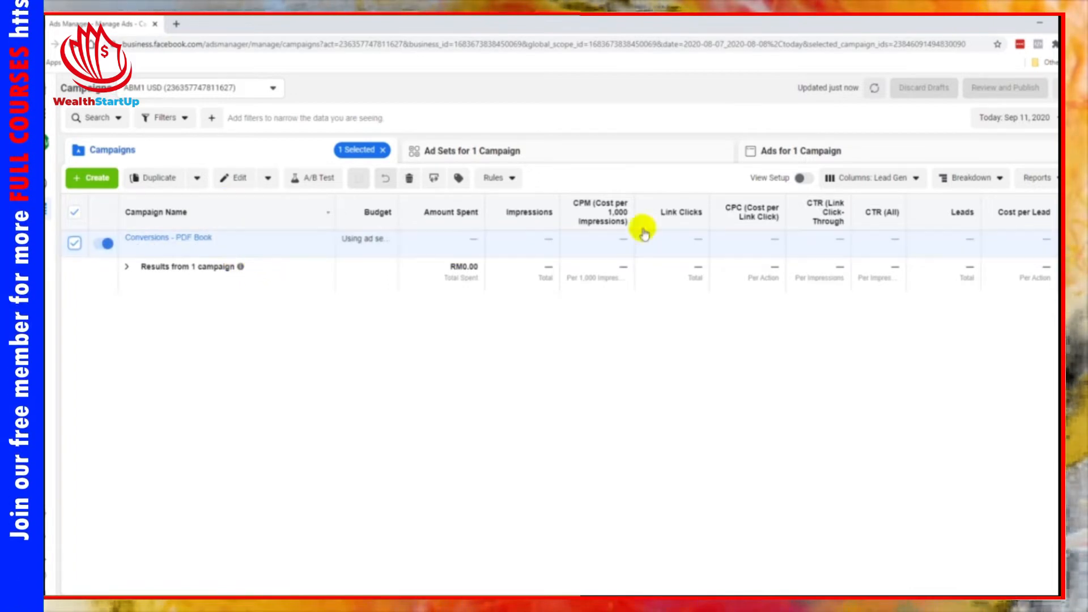
pyautogui.click(541, 151)
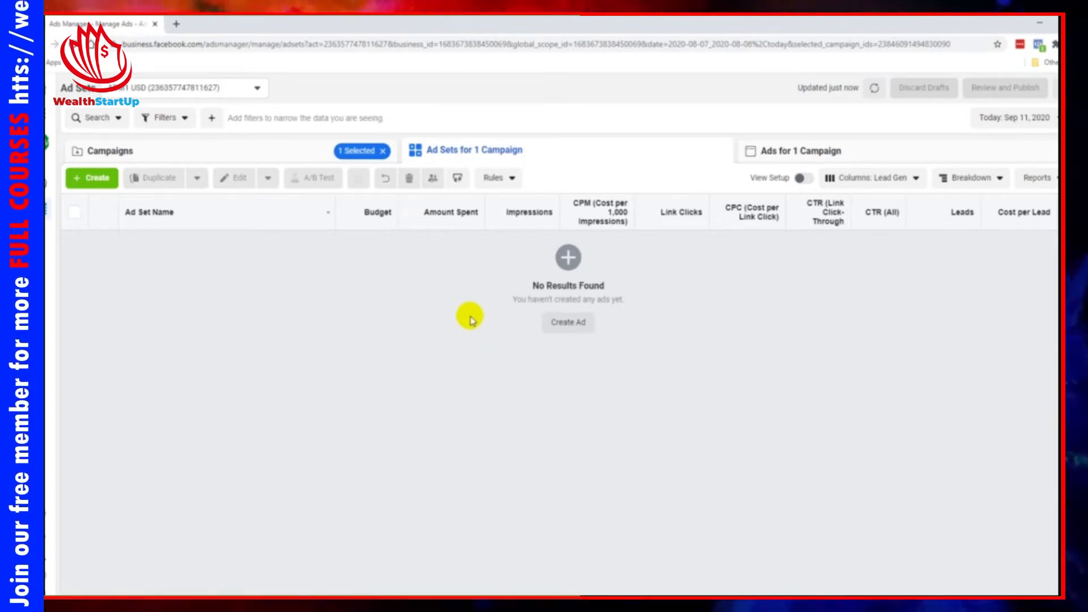
# Step: Create a new ad set named "Test" with a new ad in the "Conversions - PDF Book" campaign and continue to its settings
pyautogui.click(97, 178)
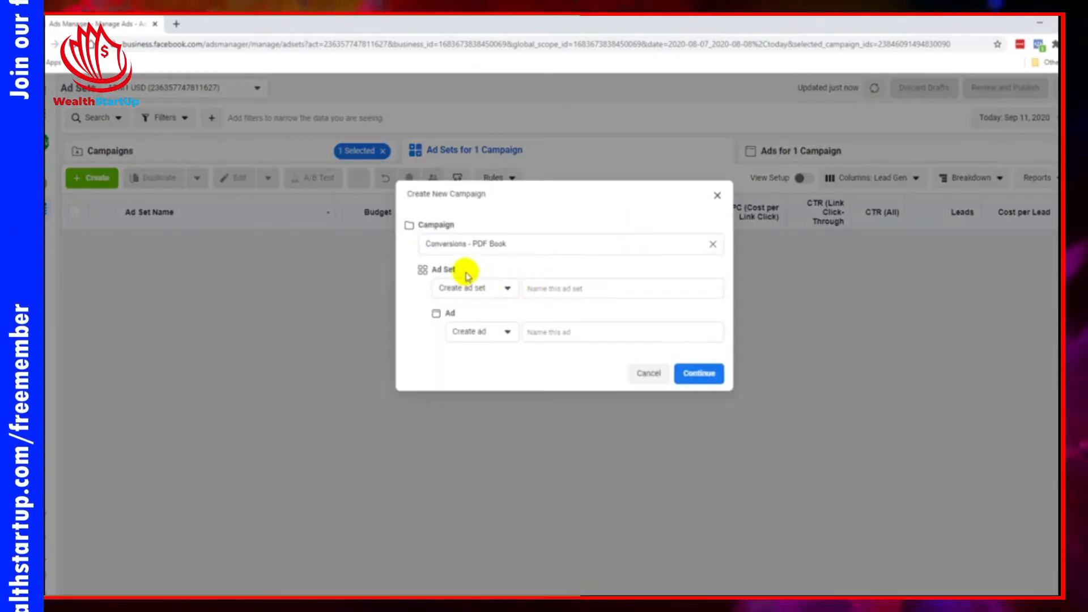
pyautogui.click(541, 288)
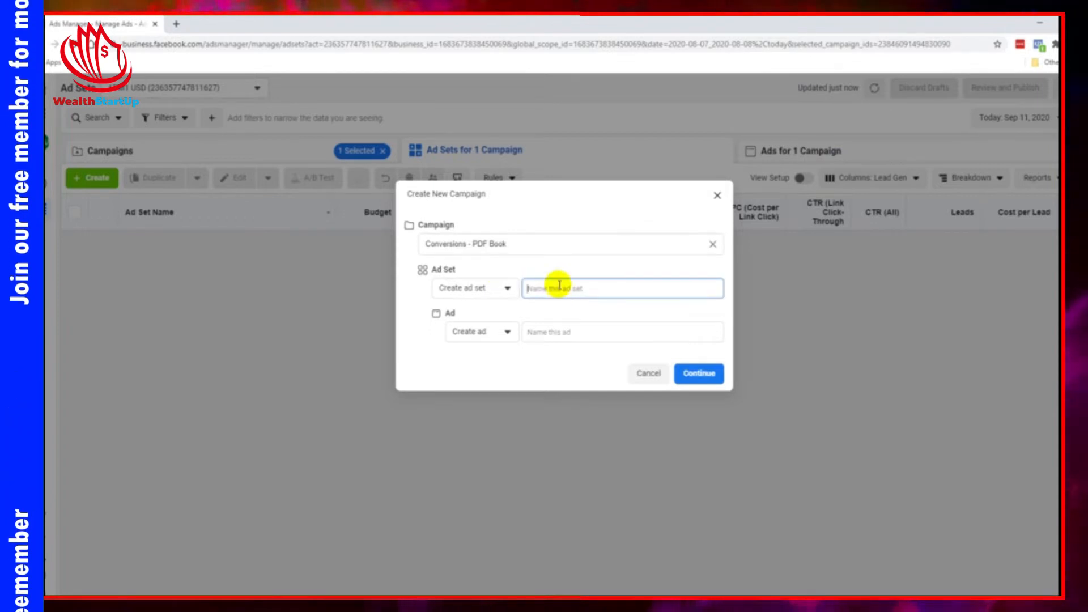
pyautogui.click(485, 289)
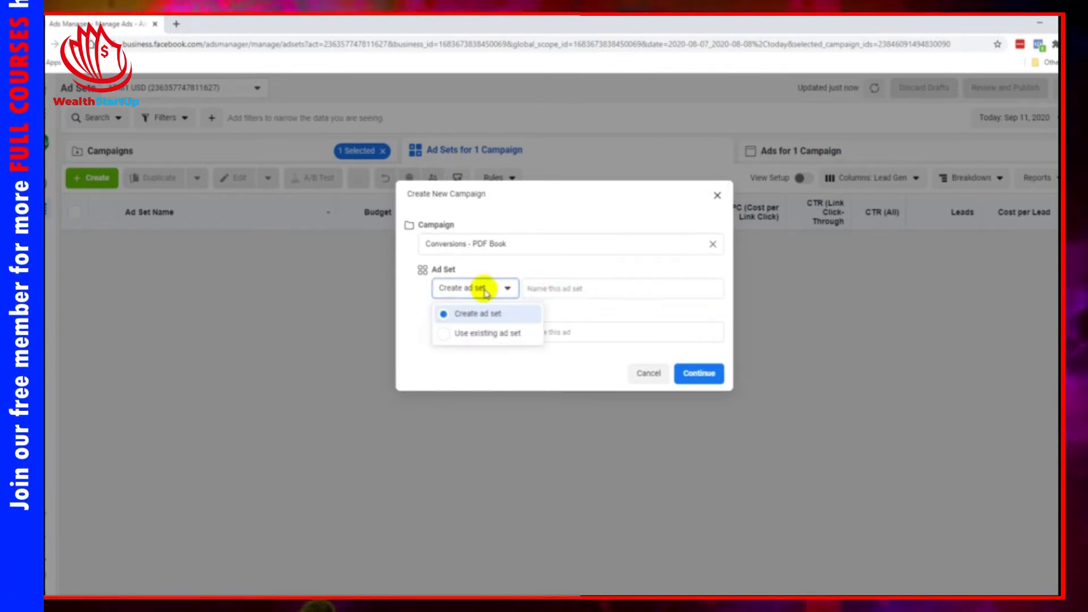
pyautogui.click(527, 287)
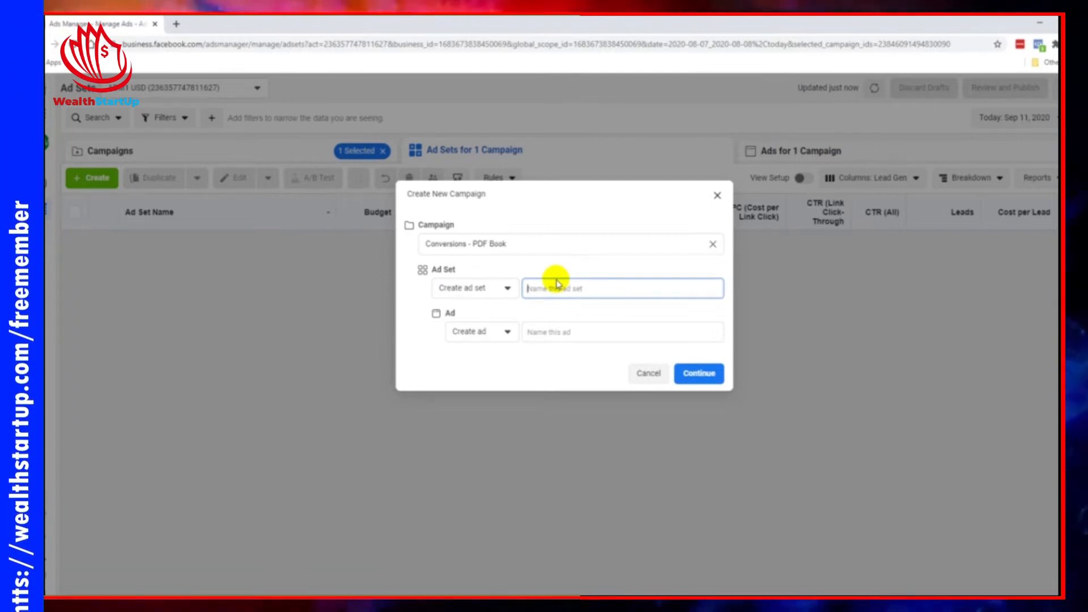
pyautogui.write('Test')
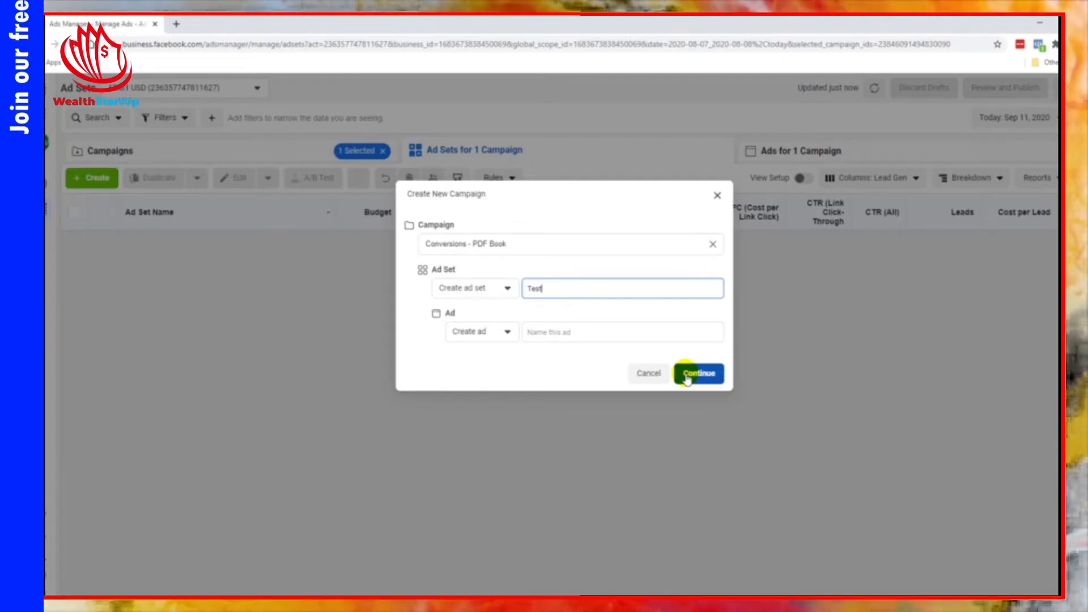
pyautogui.click(686, 375)
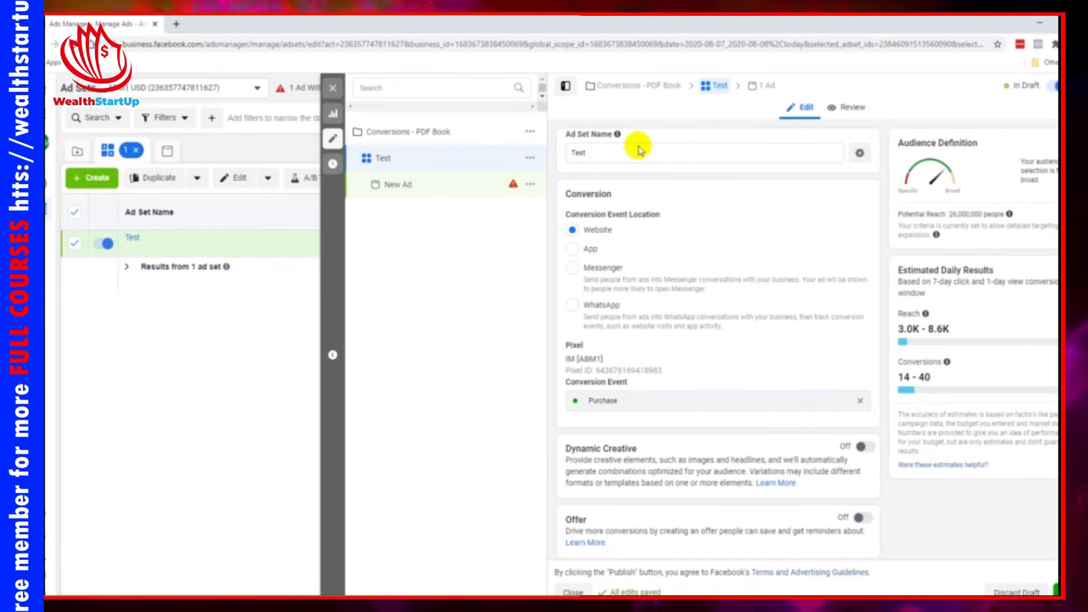
pyautogui.click(605, 152)
pyautogui.click(606, 151)
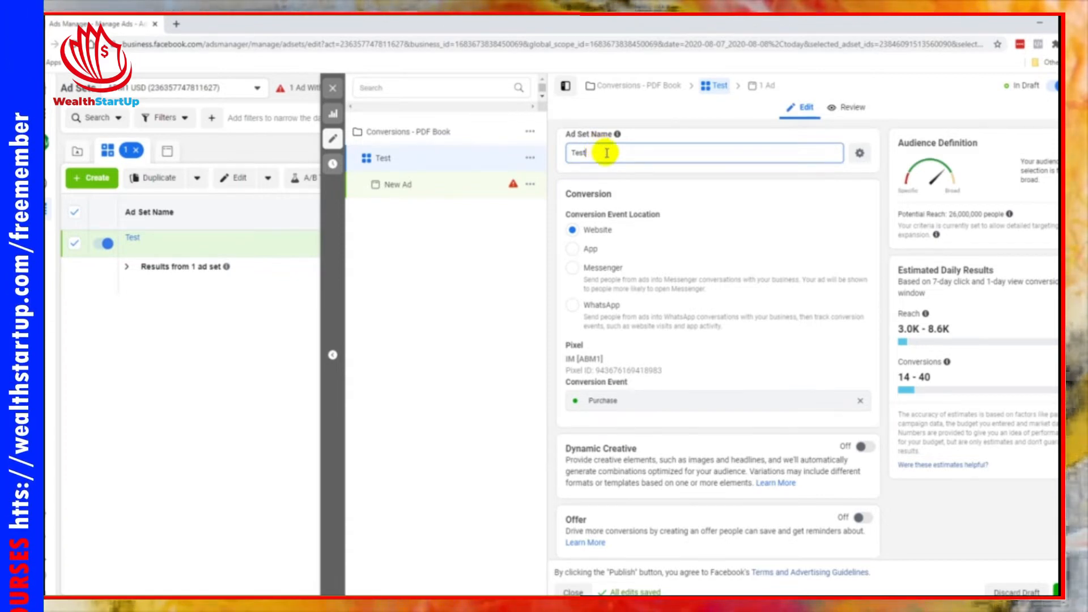
pyautogui.click(634, 183)
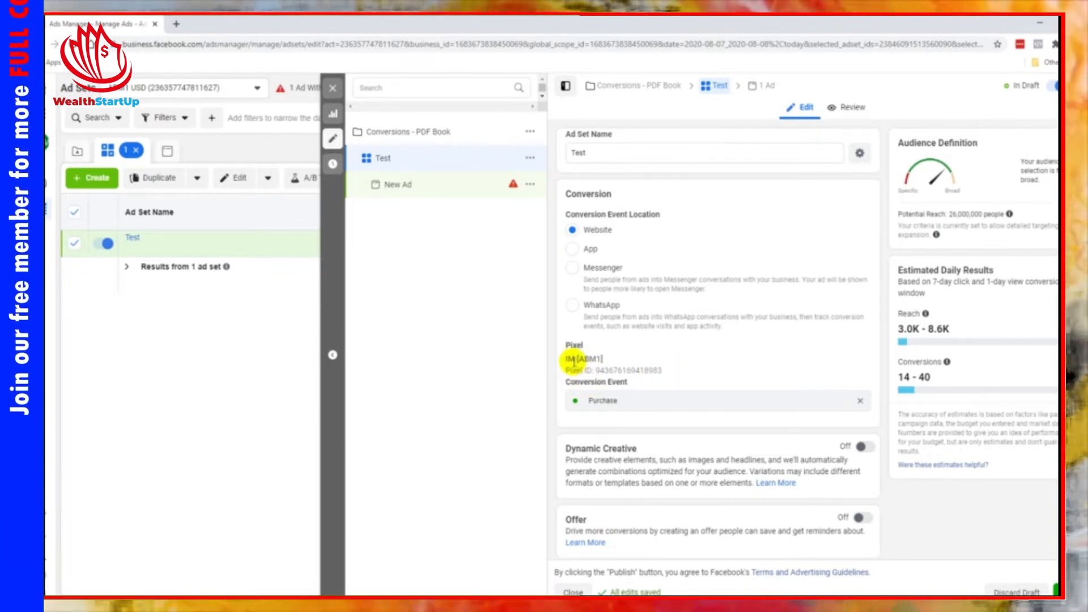
# Step: Set the ad set's conversion event to Lead
pyautogui.click(858, 402)
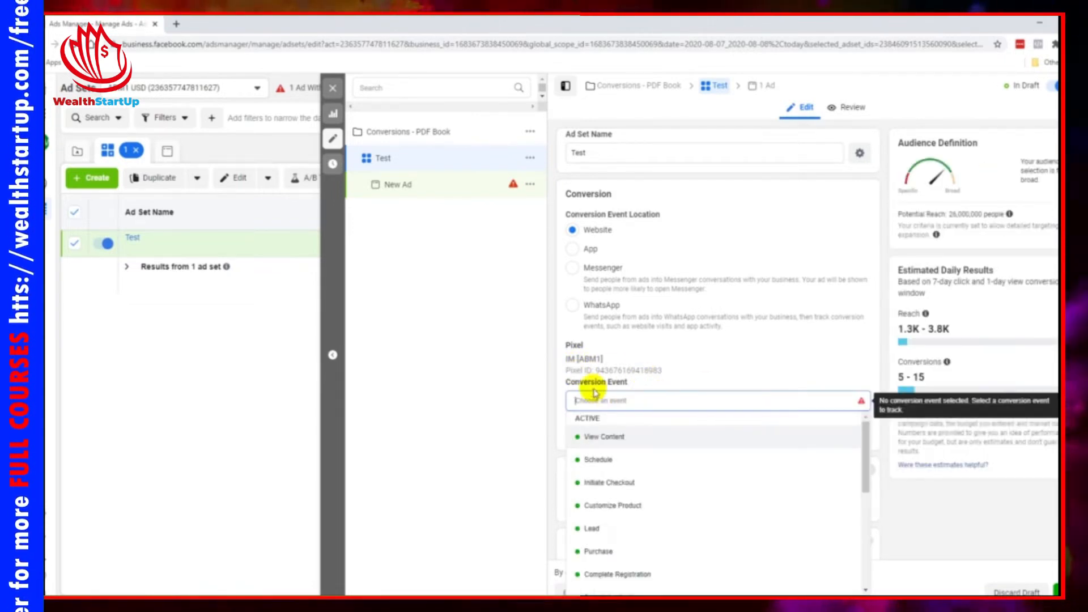
pyautogui.click(592, 528)
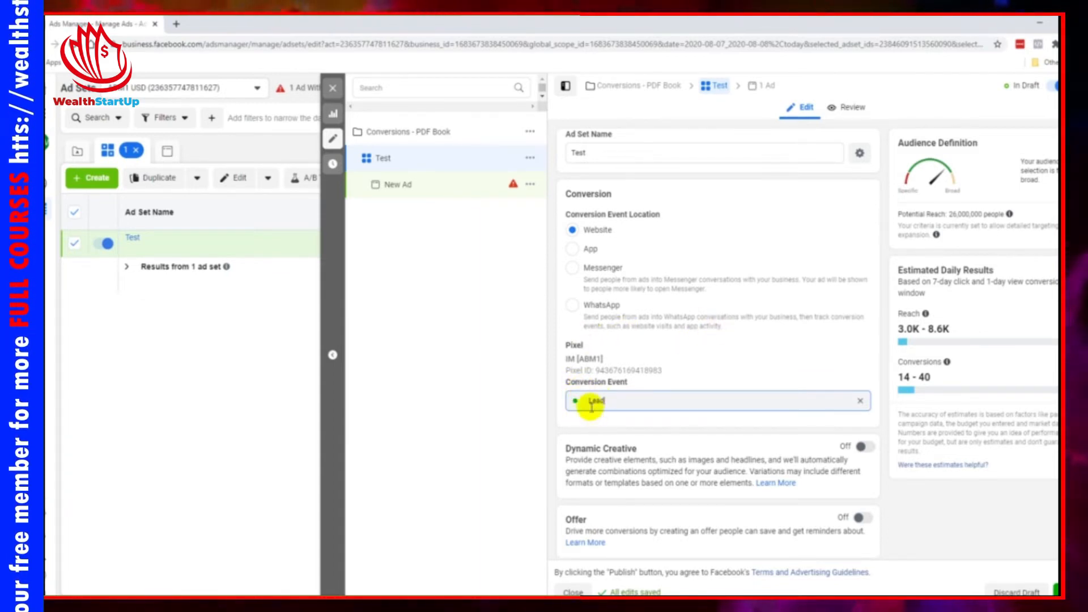
# Step: Try Add to Cart and Purchase as the conversion event, returning to Lead after each one
pyautogui.click(859, 400)
pyautogui.scroll(-3, 753, 456)
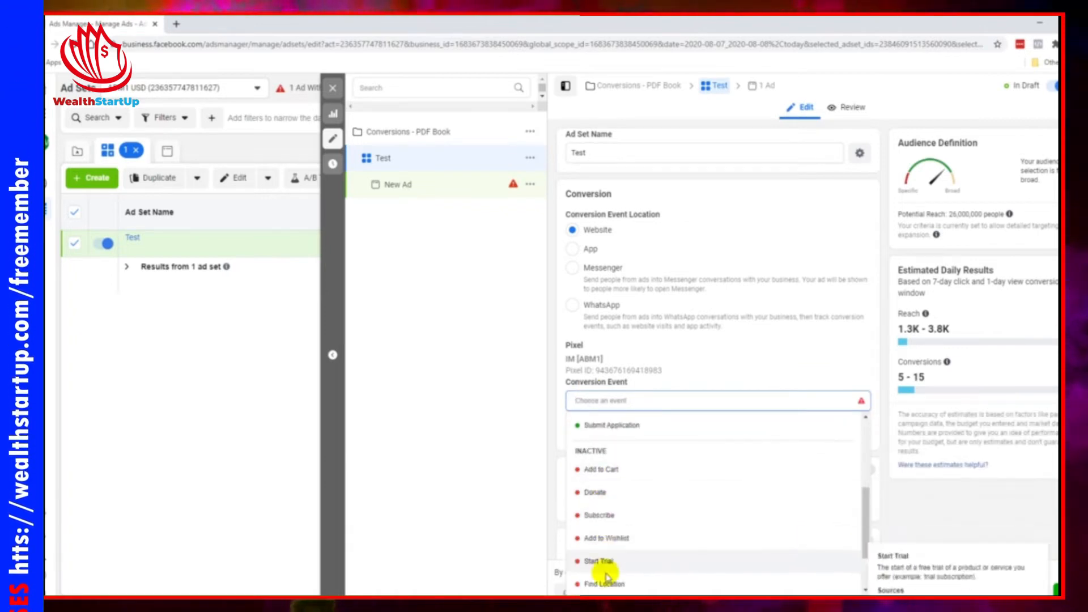
pyautogui.click(600, 470)
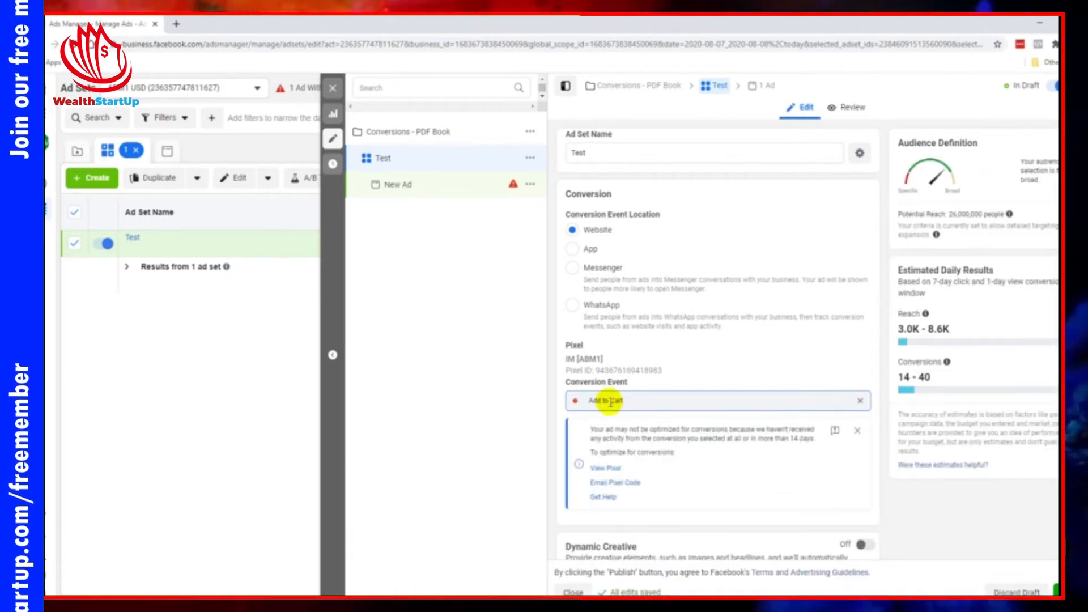
pyautogui.click(859, 401)
pyautogui.click(610, 528)
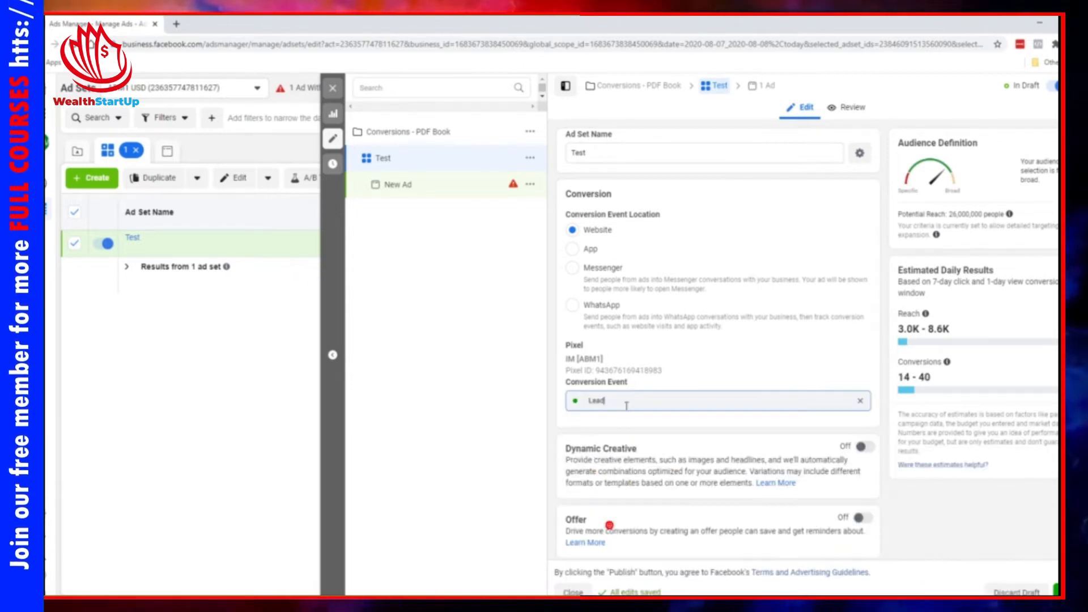
pyautogui.click(860, 401)
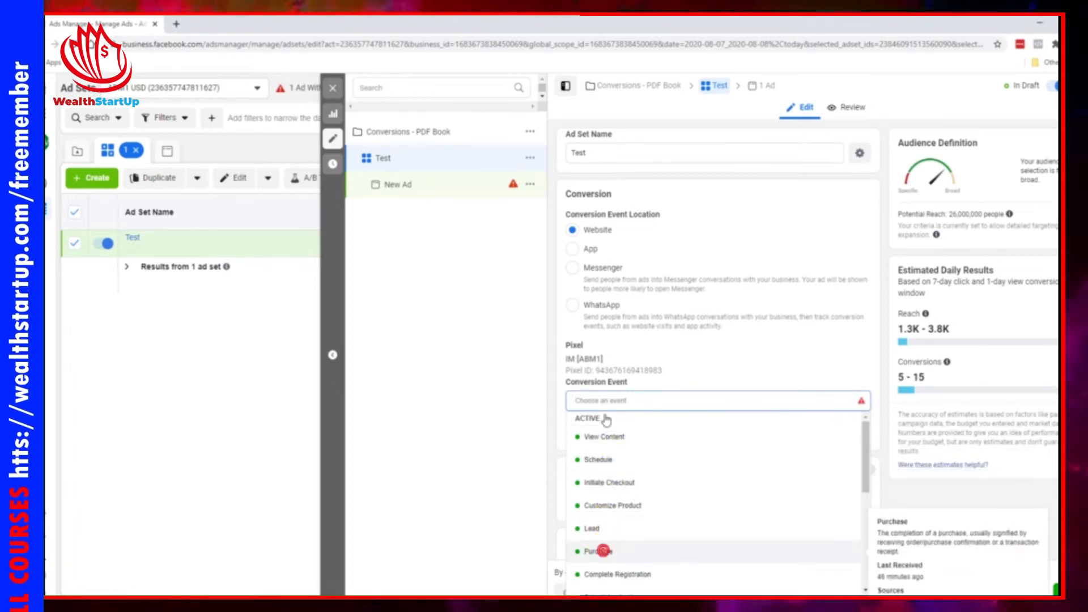
pyautogui.click(603, 551)
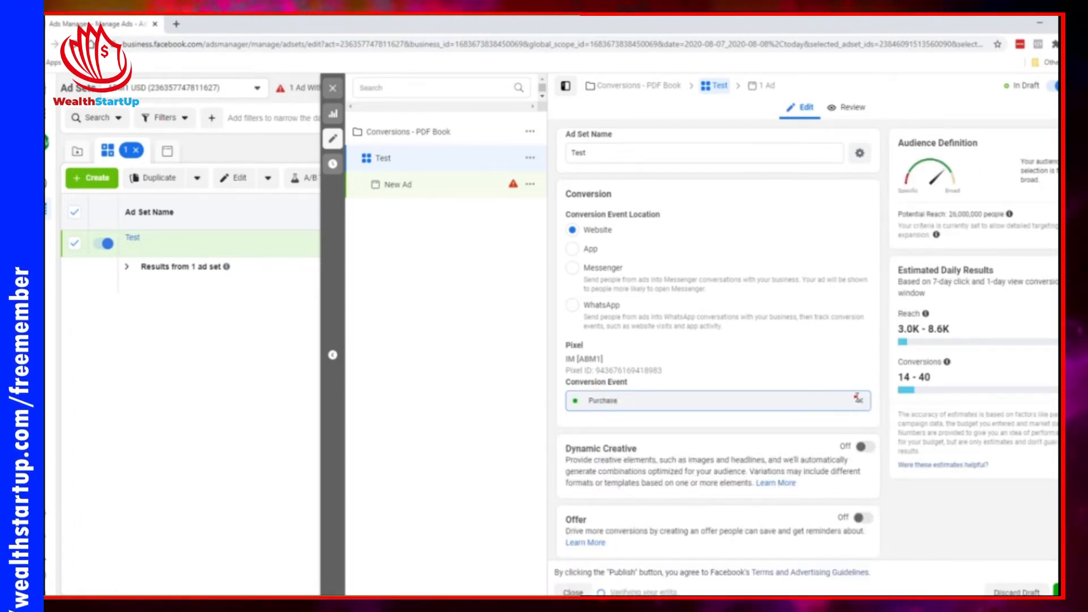
pyautogui.click(857, 398)
pyautogui.click(607, 522)
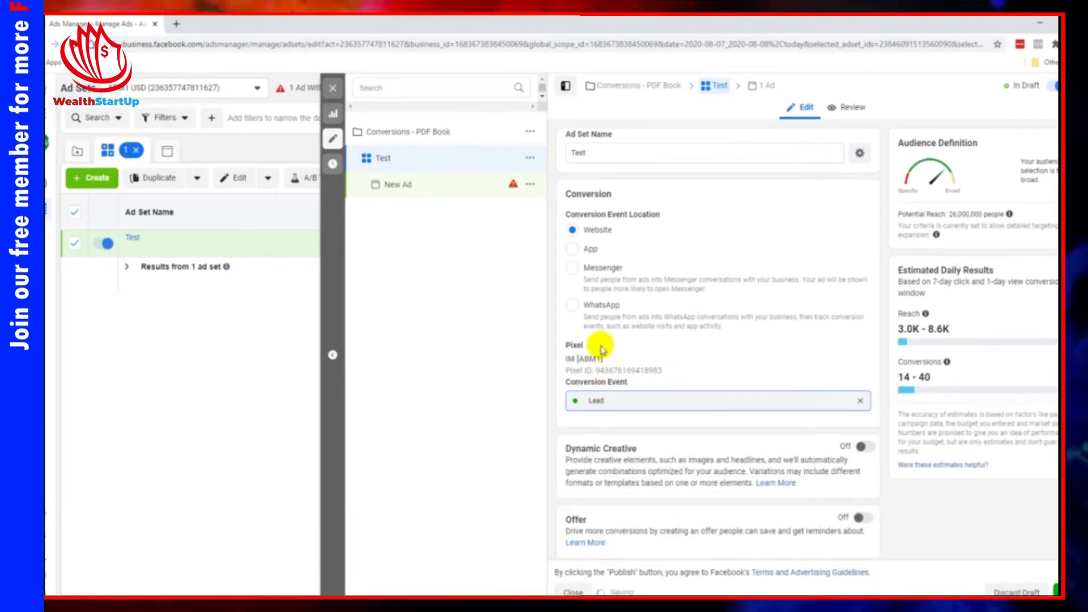
# Step: Review the ad set's dynamic creative, offer, budget, schedule and audience settings, including the additional ad scheduling options
pyautogui.scroll(-4, 602, 349)
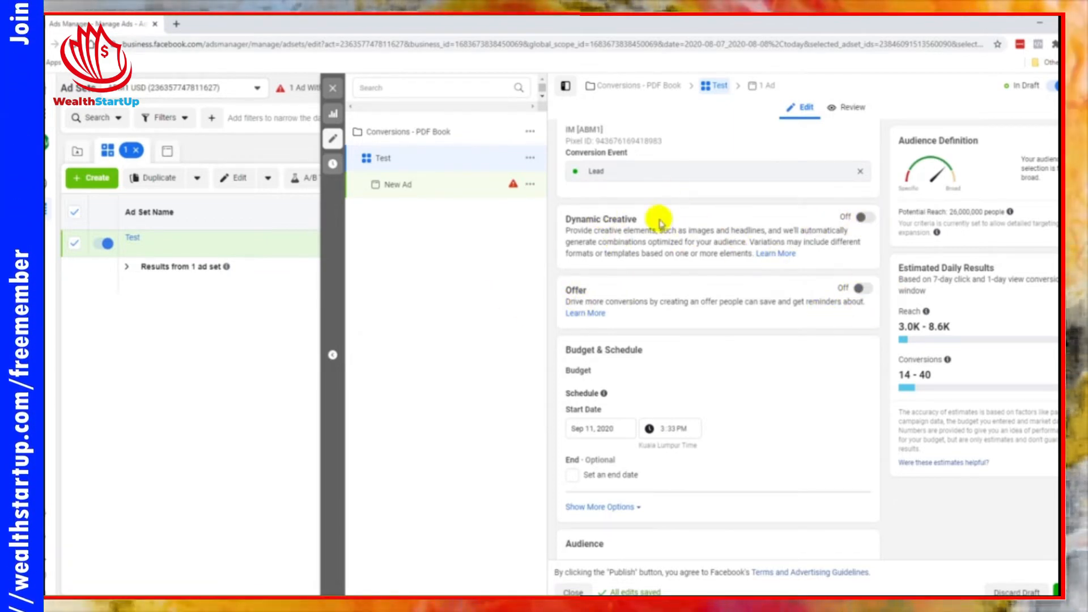
pyautogui.scroll(-1, 662, 345)
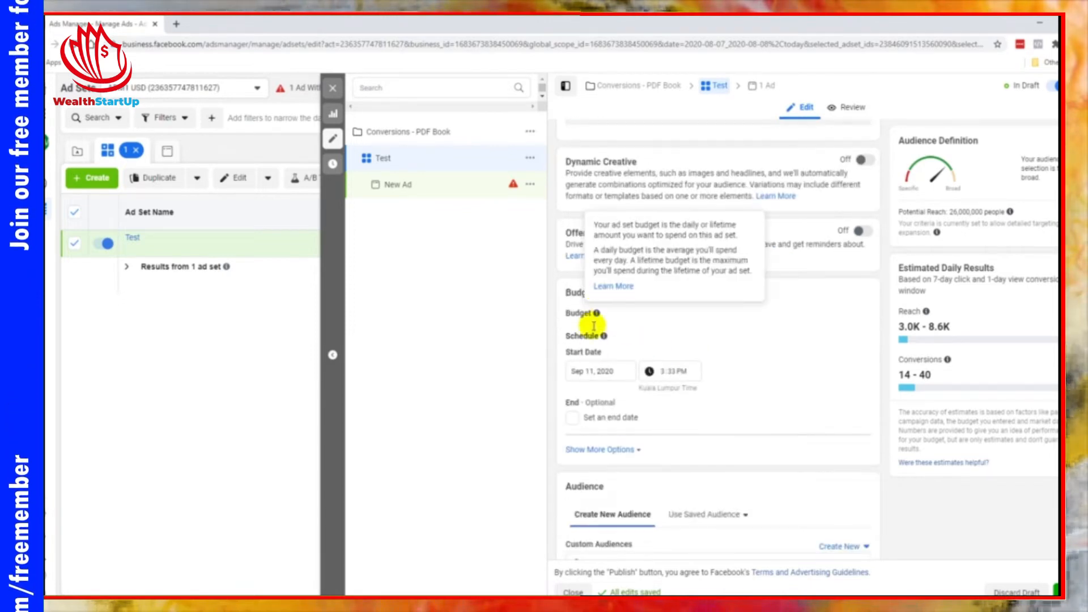
pyautogui.scroll(-1, 593, 321)
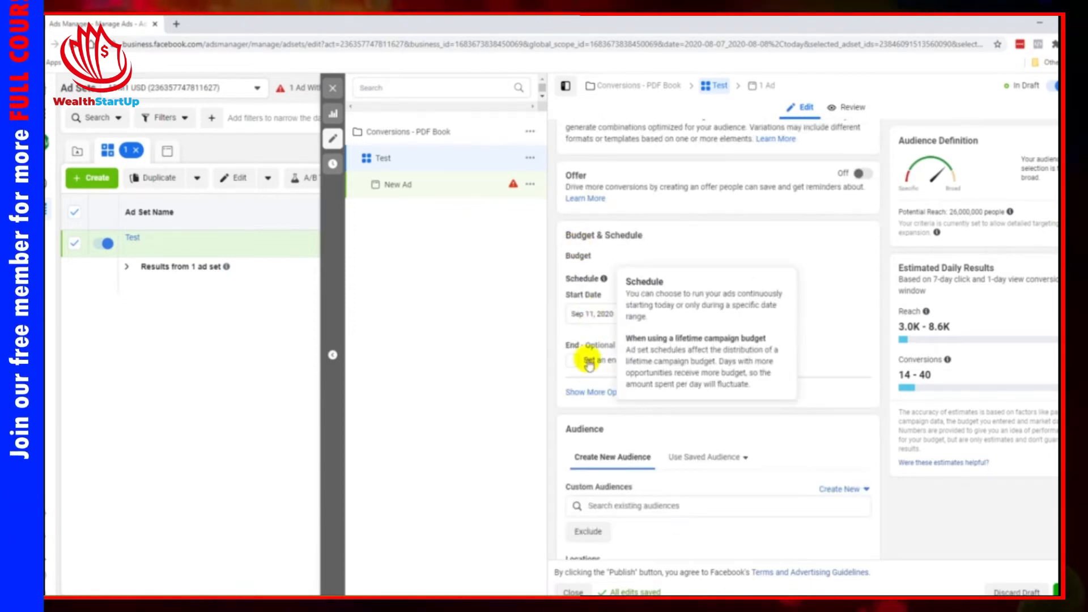
pyautogui.click(596, 397)
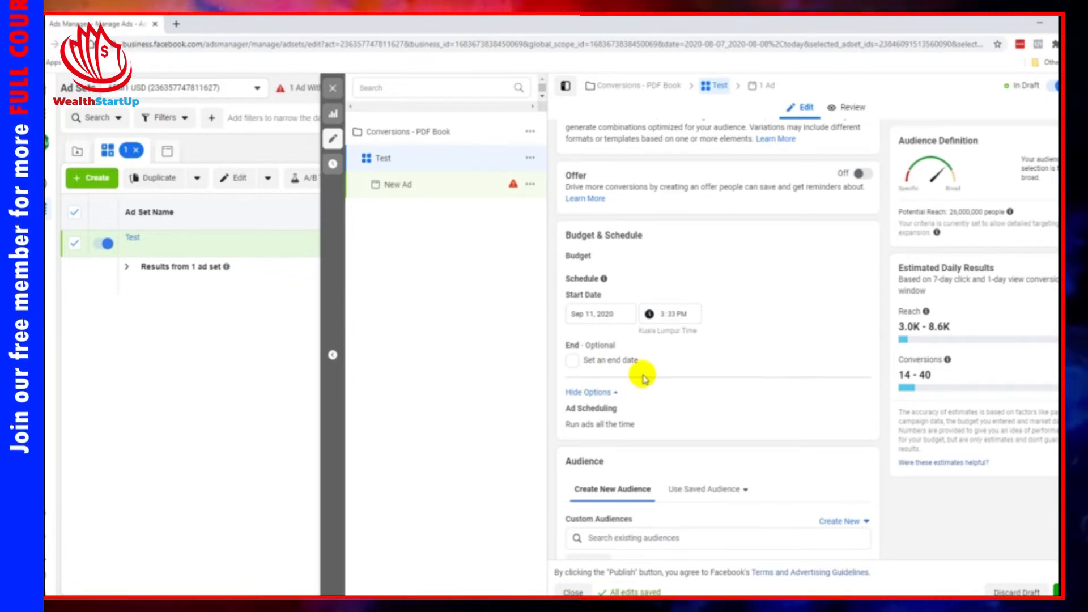
pyautogui.scroll(-3, 743, 335)
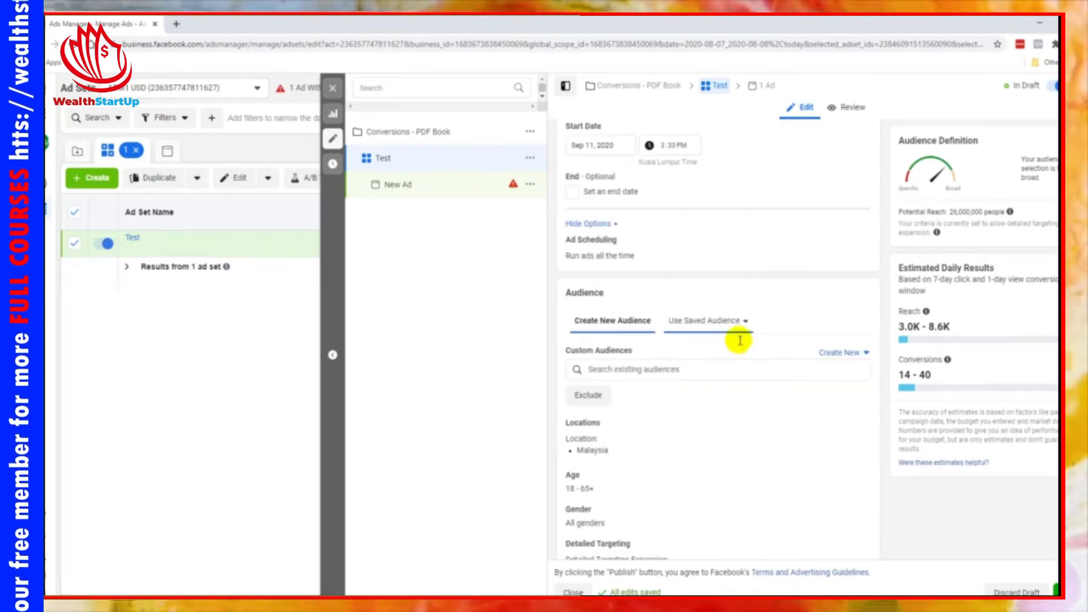
pyautogui.scroll(-2, 731, 340)
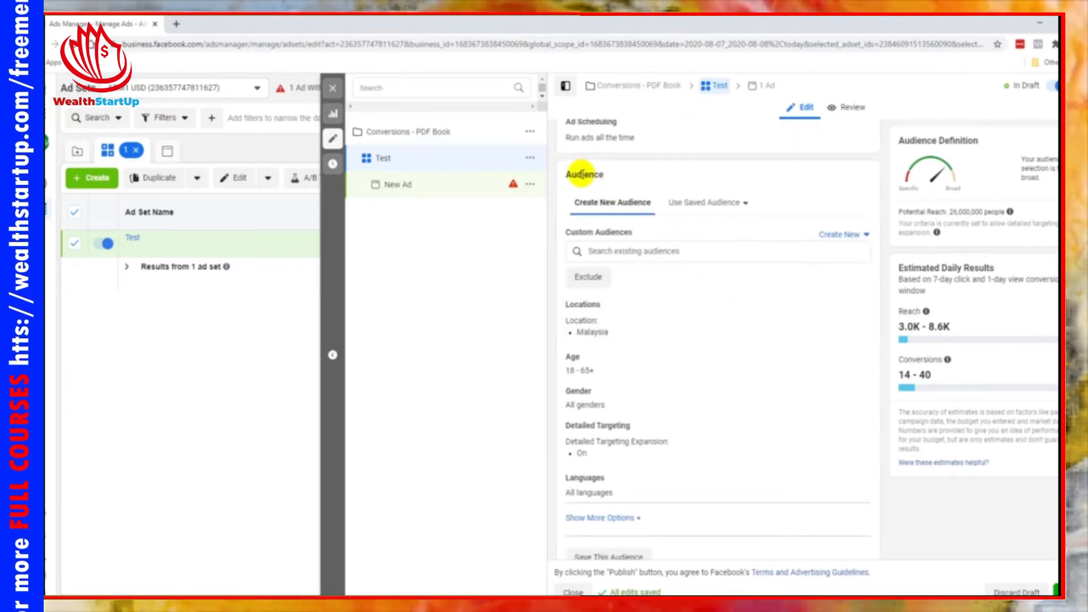
pyautogui.scroll(-1, 635, 286)
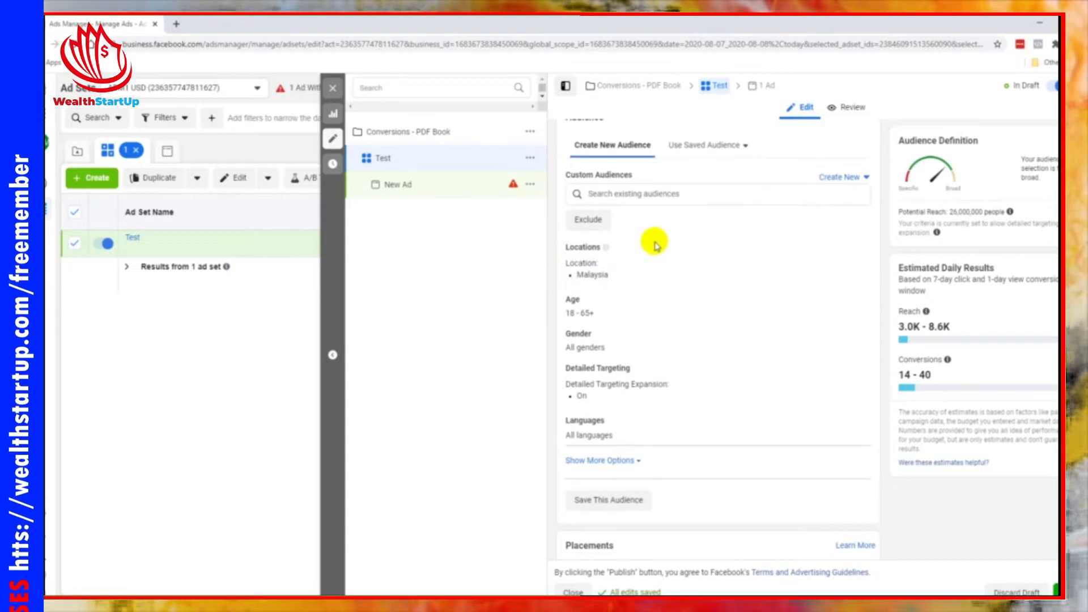
pyautogui.scroll(1, 656, 238)
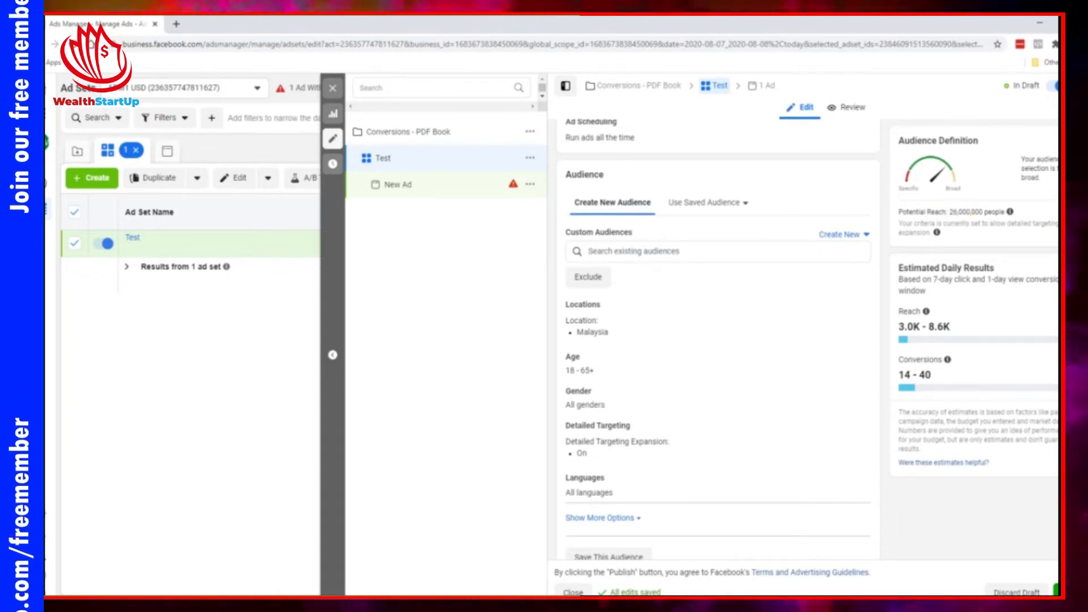
# Step: Replace Malaysia with United States as the audience's target location
pyautogui.moveTo(844, 311)
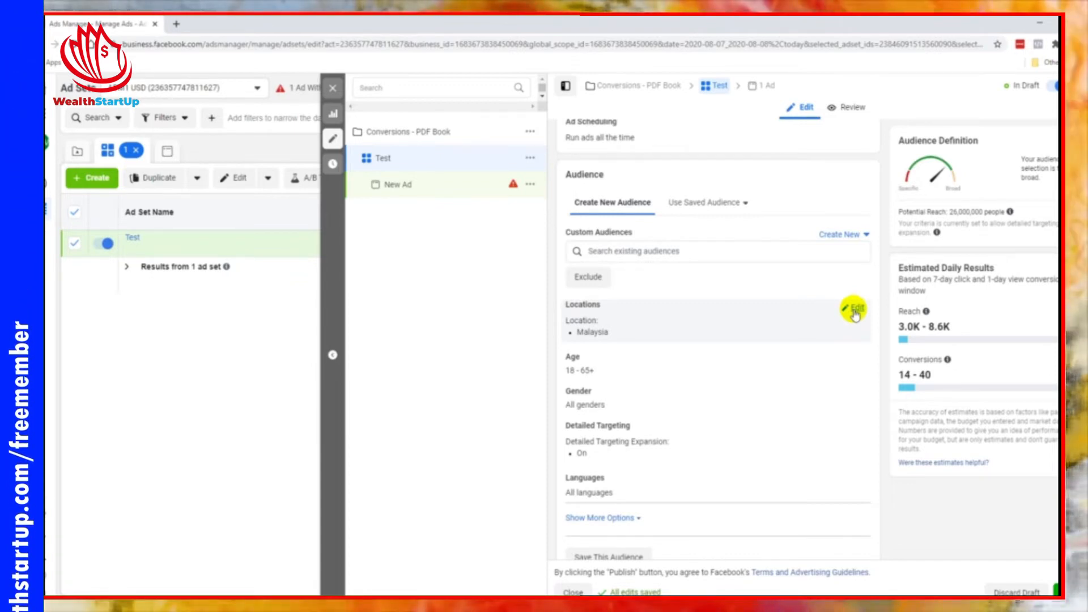
pyautogui.click(855, 311)
pyautogui.moveTo(656, 373)
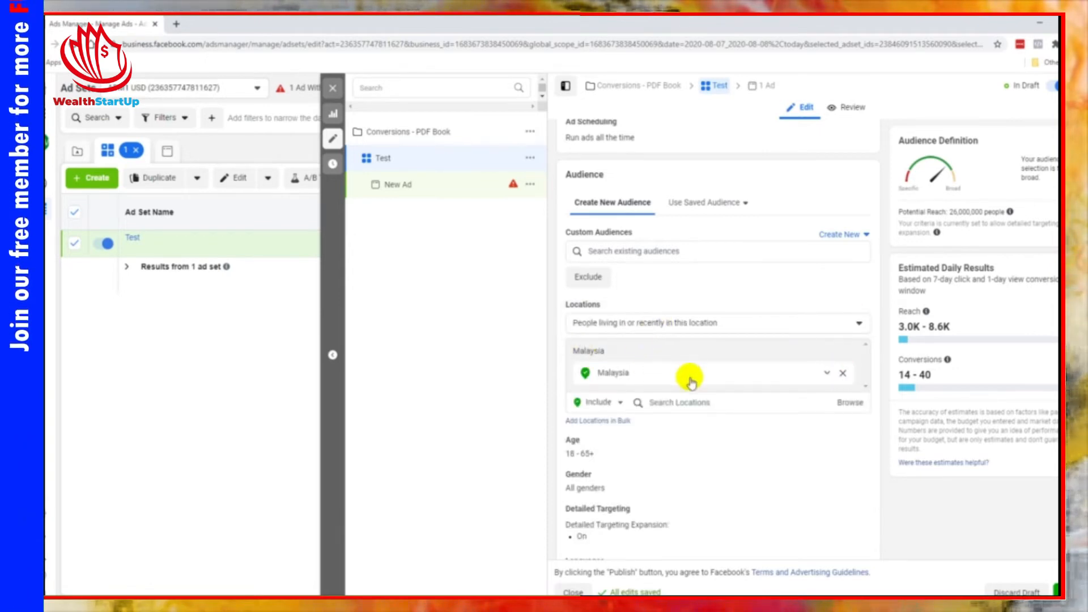
pyautogui.click(843, 372)
pyautogui.click(754, 378)
pyautogui.write('u')
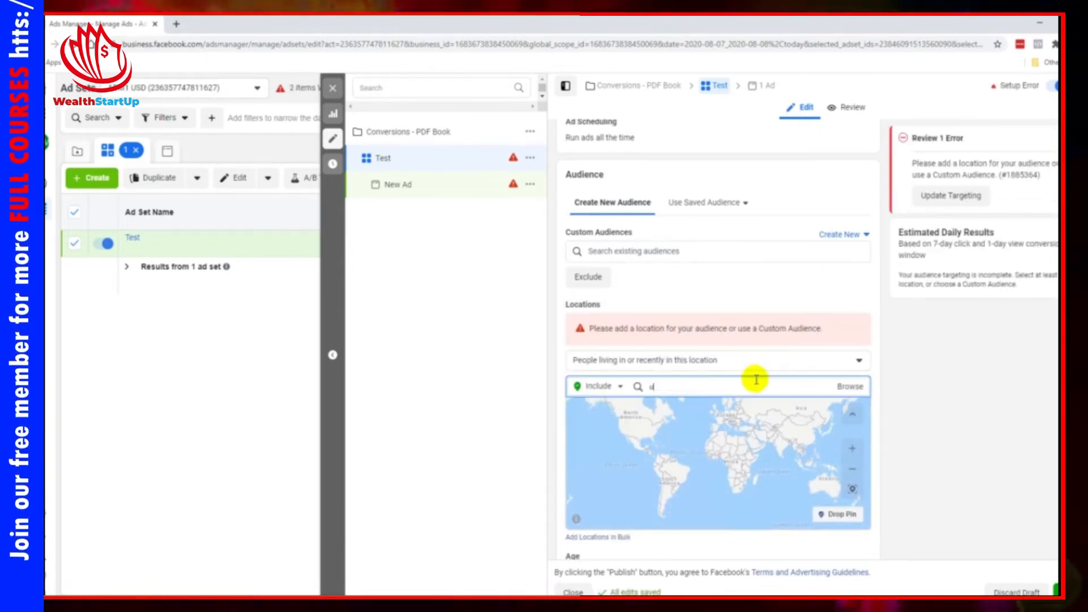
pyautogui.write('nited states')
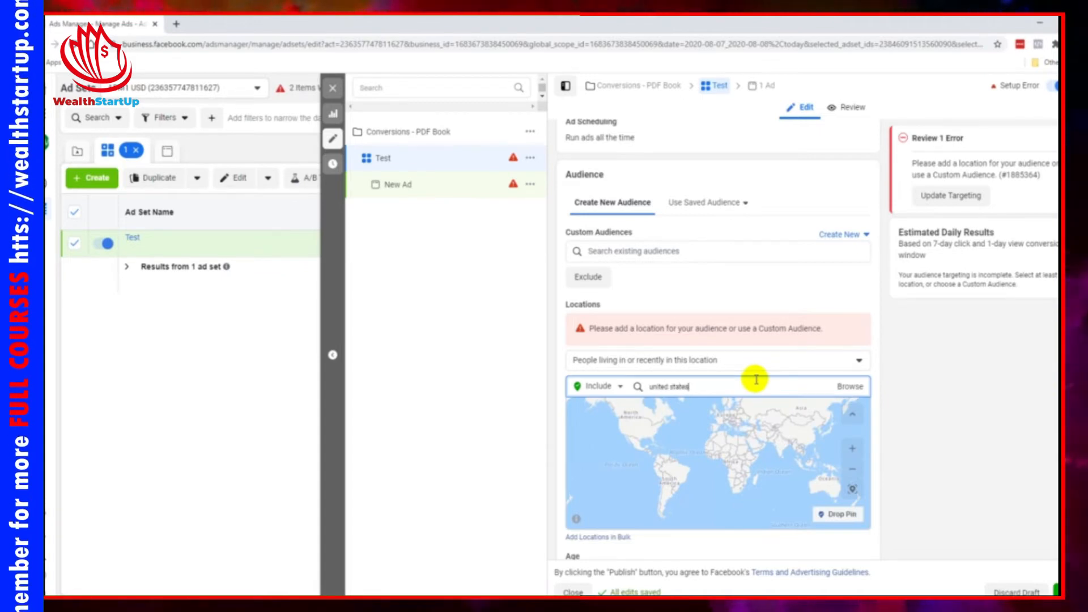
pyautogui.click(731, 411)
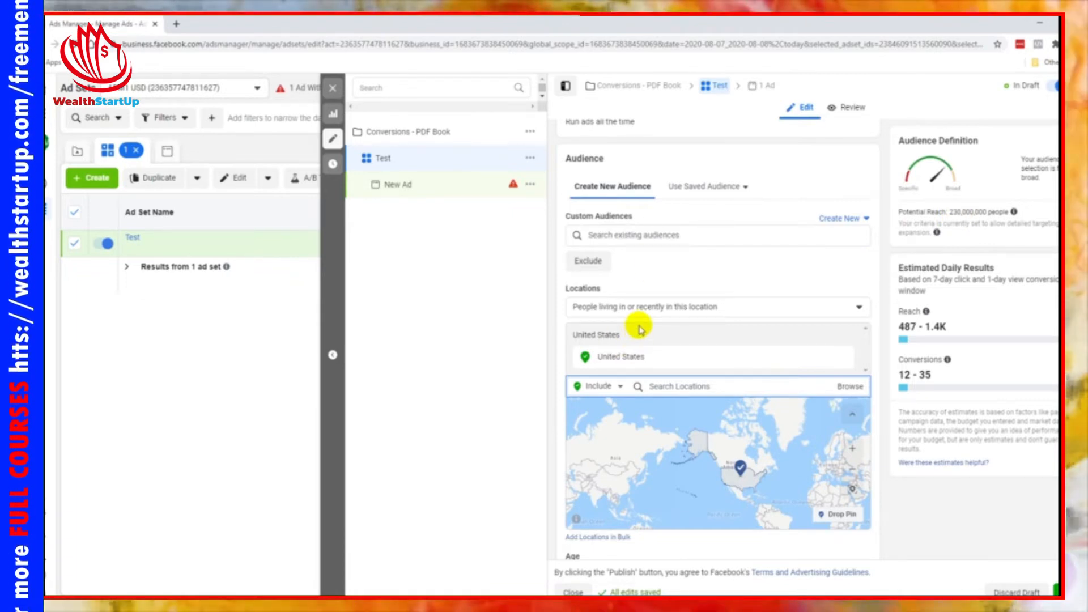
# Step: Limit the location targeting to "People living in this location"
pyautogui.scroll(-1, 651, 279)
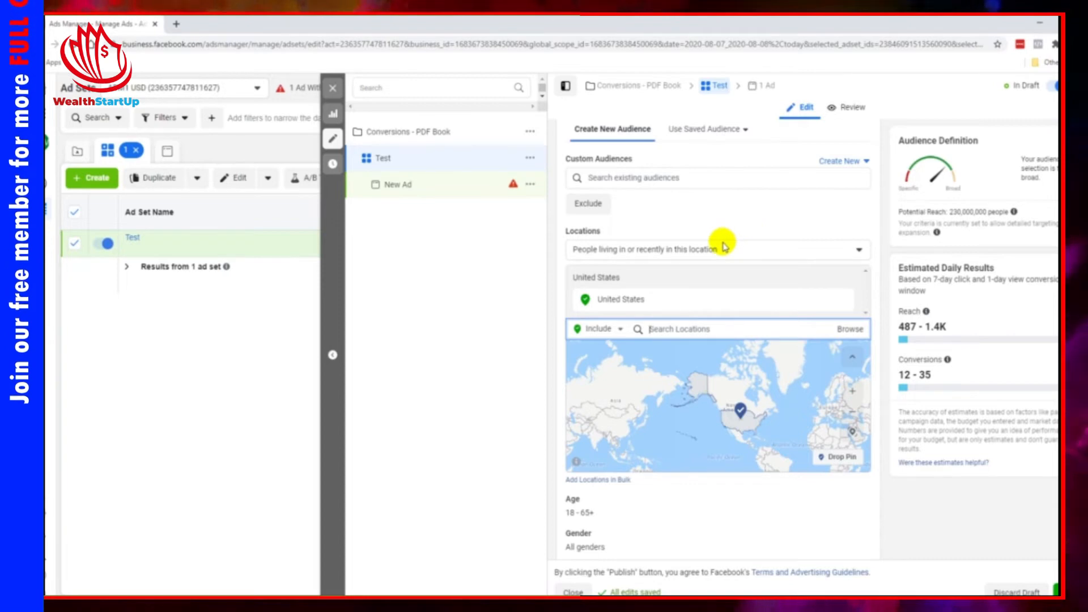
pyautogui.click(672, 252)
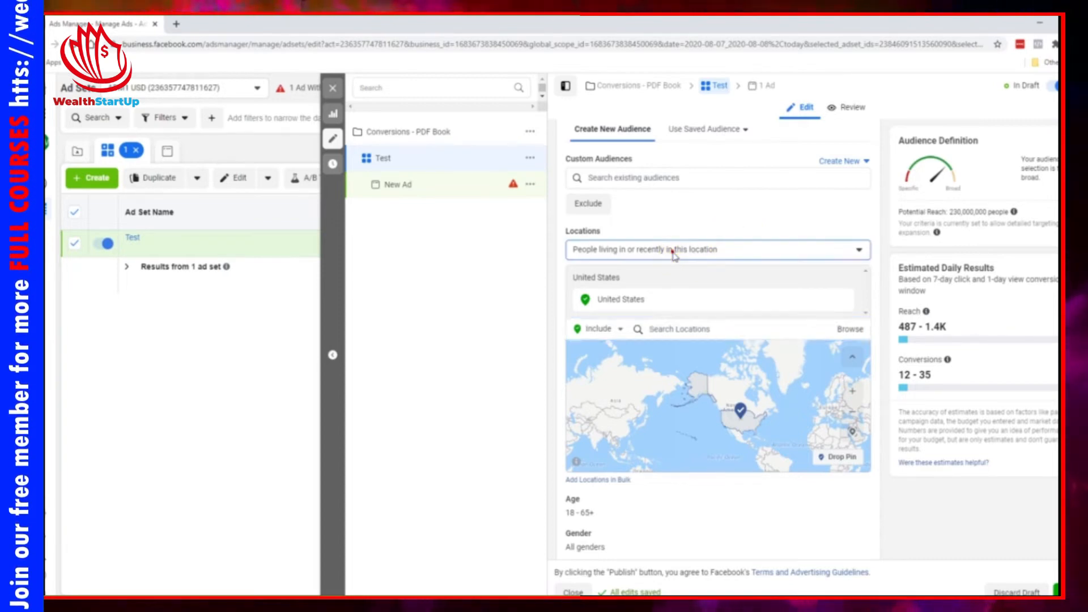
pyautogui.click(658, 247)
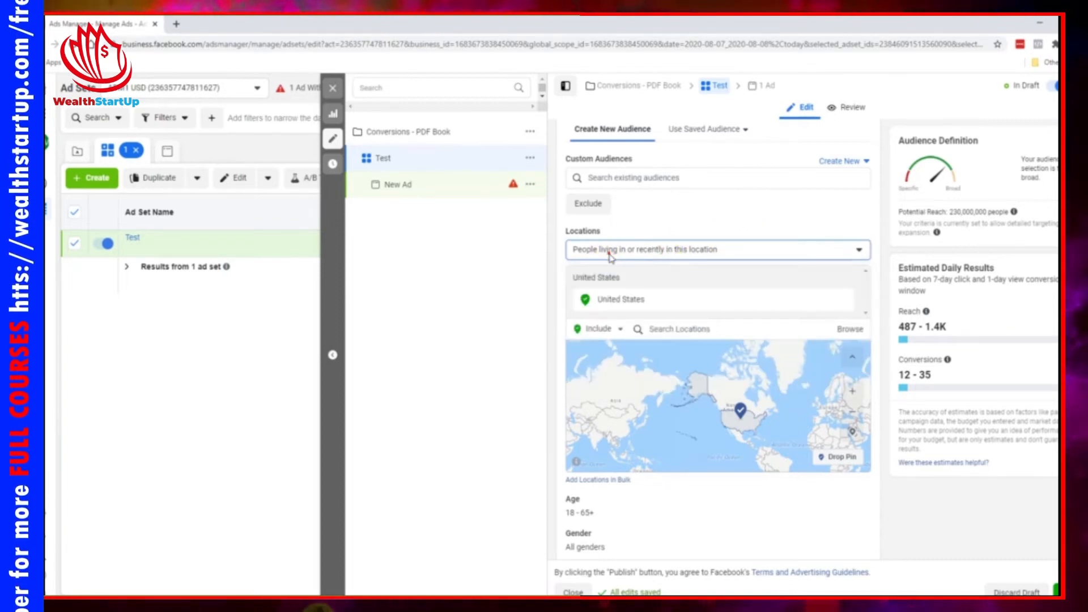
pyautogui.click(607, 250)
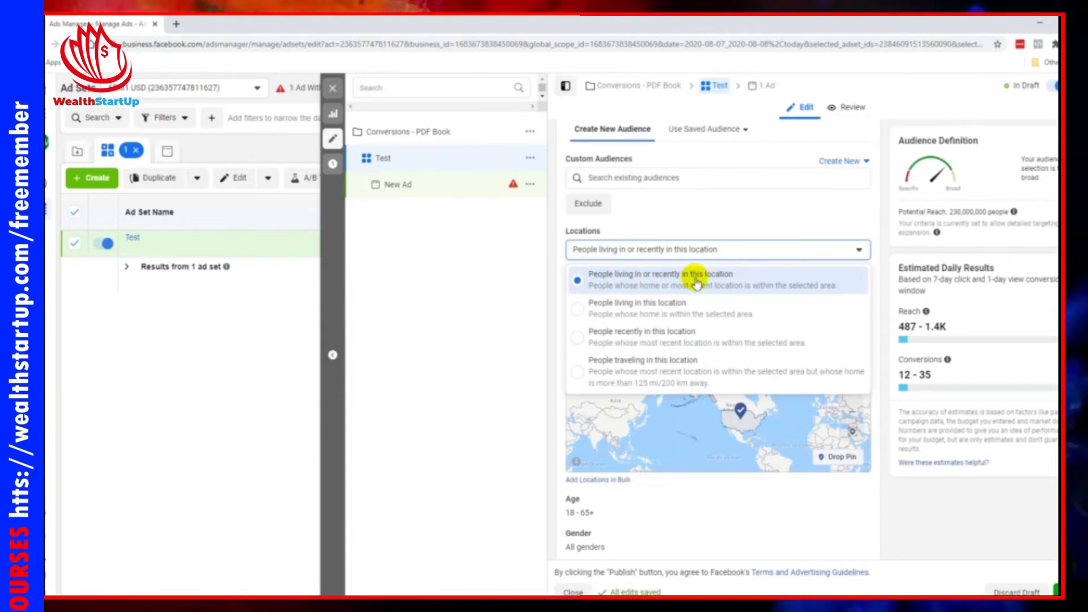
pyautogui.click(675, 315)
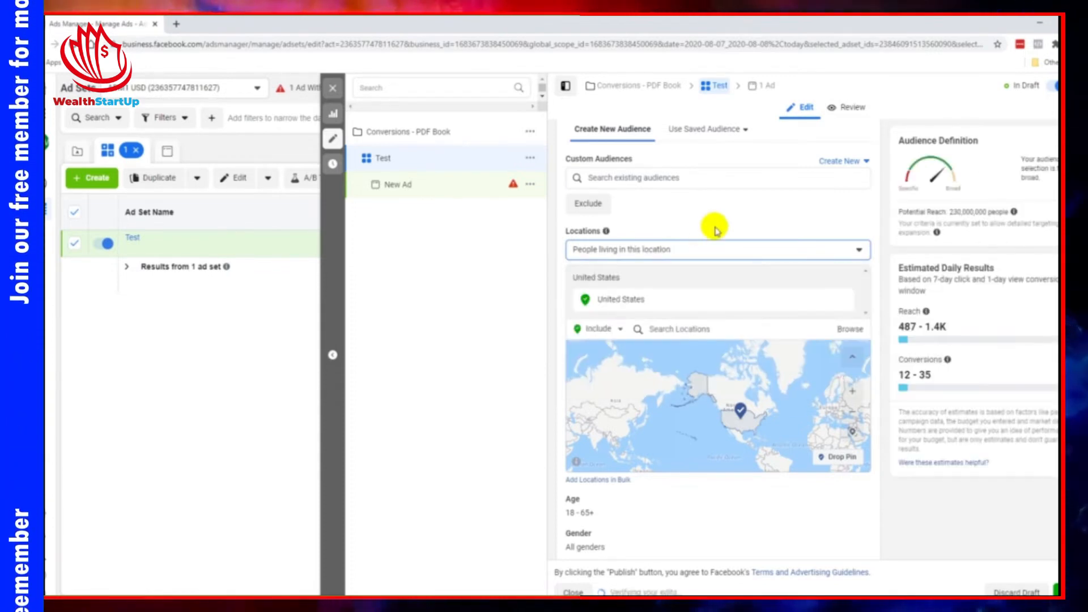
# Step: Try "People living in or recently in this location" for the location targeting, returning to "People living in this location"
pyautogui.click(696, 251)
pyautogui.click(696, 233)
pyautogui.click(705, 247)
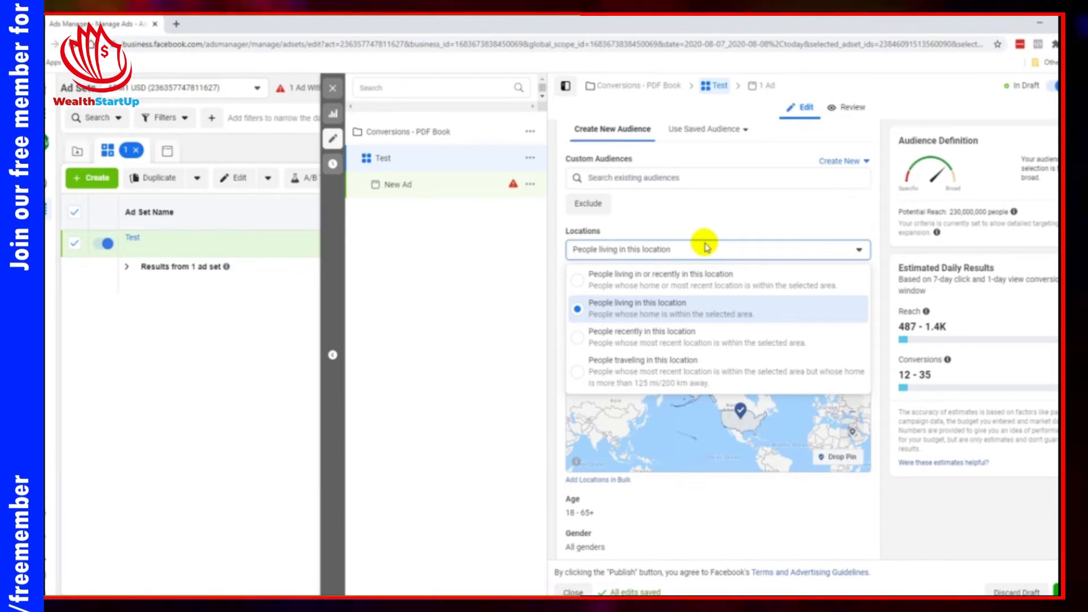
pyautogui.click(687, 277)
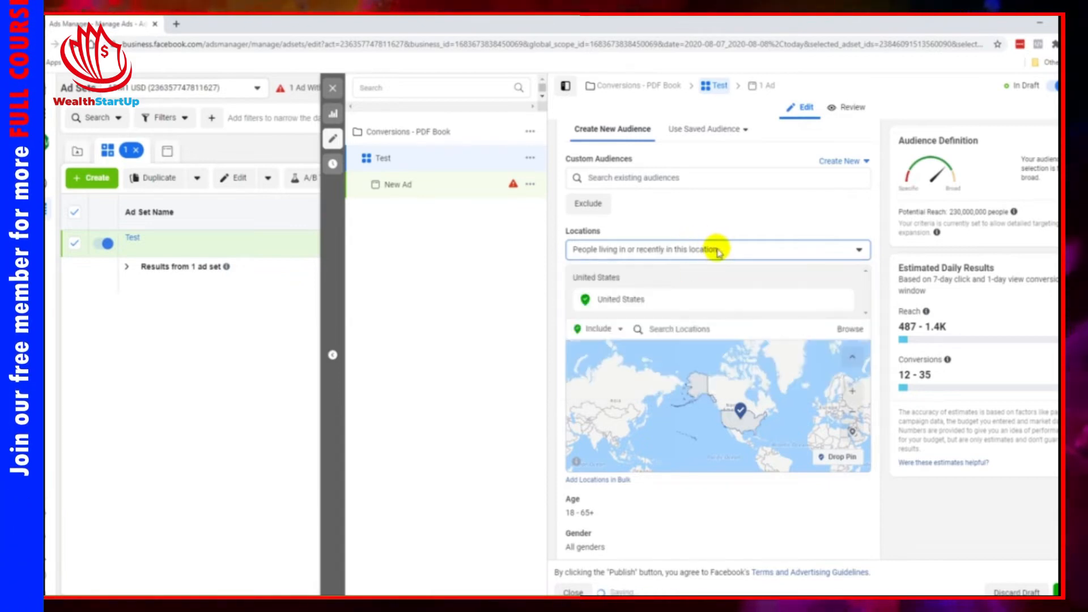
pyautogui.click(716, 250)
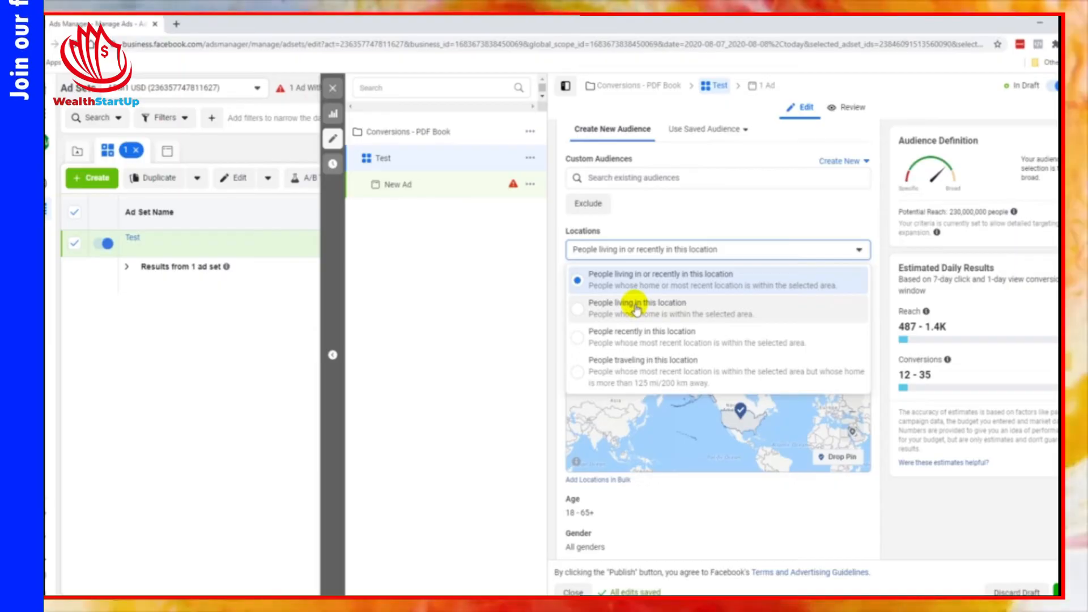
pyautogui.click(635, 309)
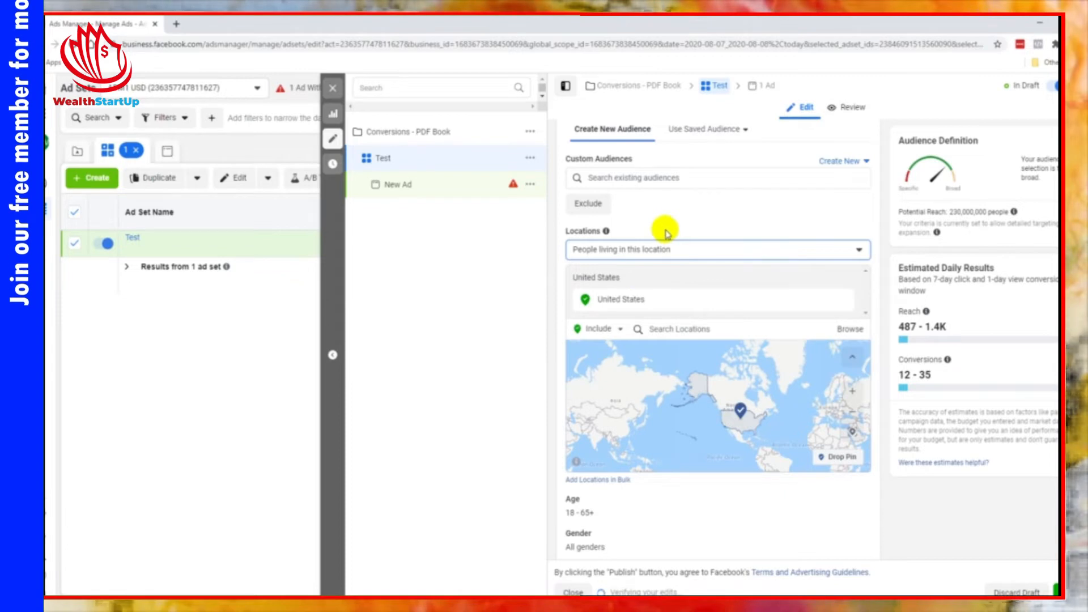
# Step: Set the audience's age range to a minimum of 27 and a maximum of 55
pyautogui.scroll(-4, 558, 337)
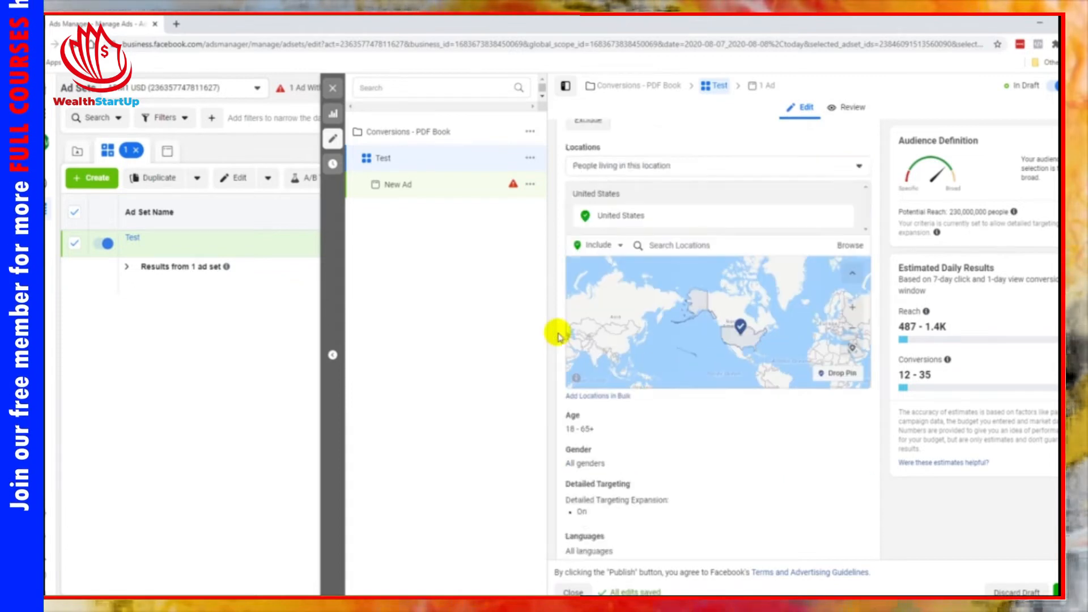
pyautogui.click(852, 271)
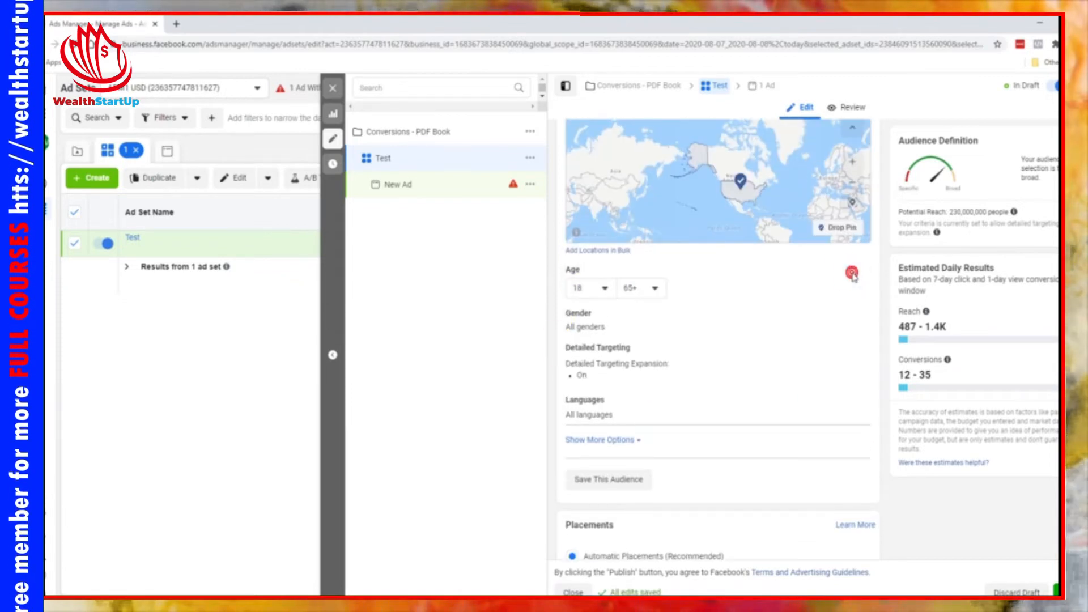
pyautogui.click(583, 287)
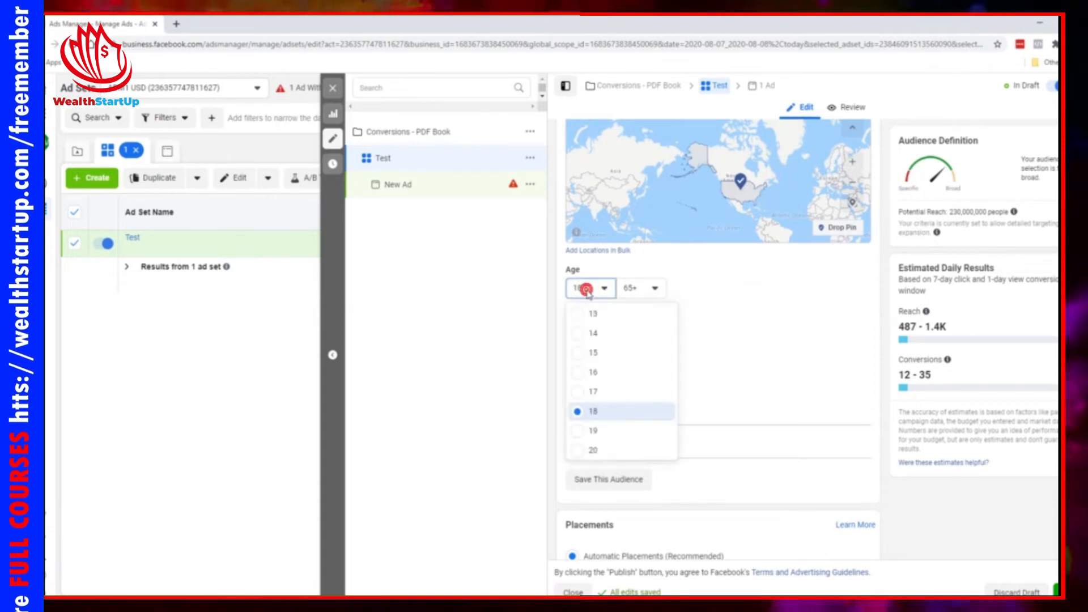
pyautogui.scroll(-2, 622, 399)
pyautogui.scroll(2, 622, 399)
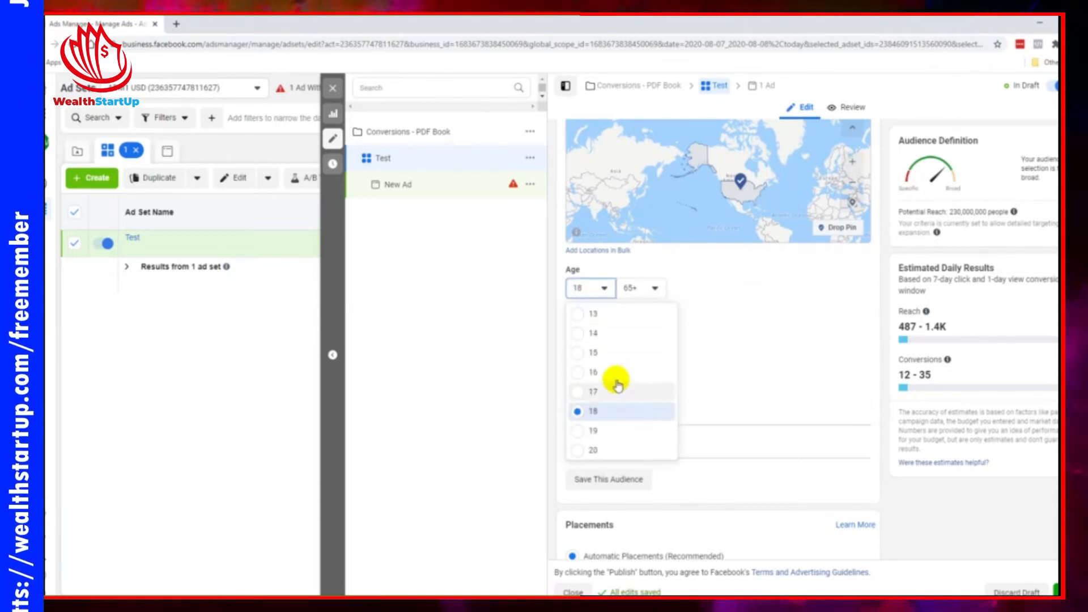
pyautogui.scroll(-1, 617, 374)
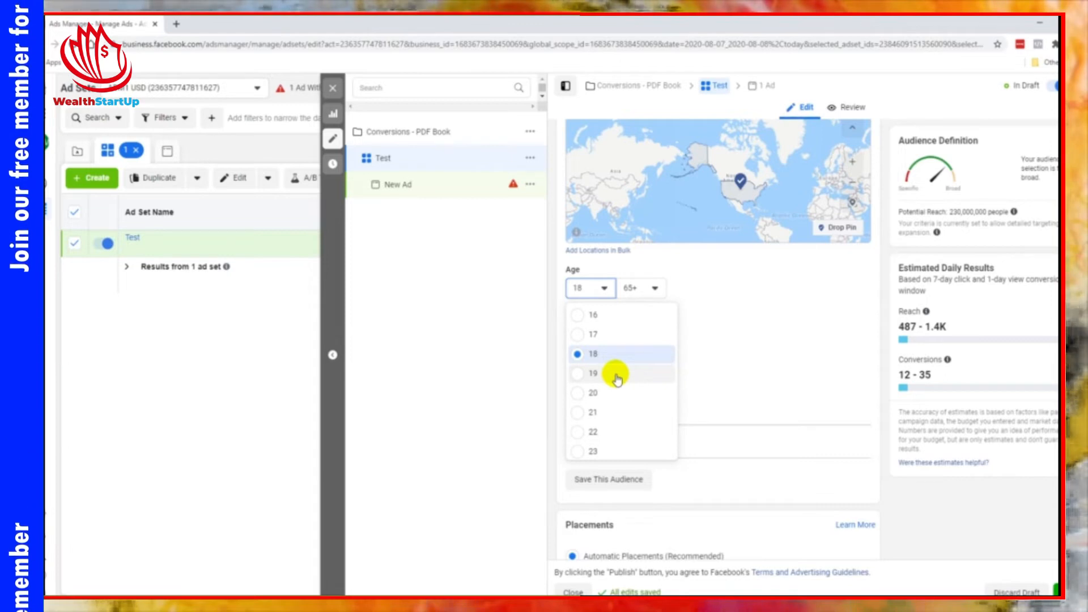
pyautogui.scroll(-3, 618, 380)
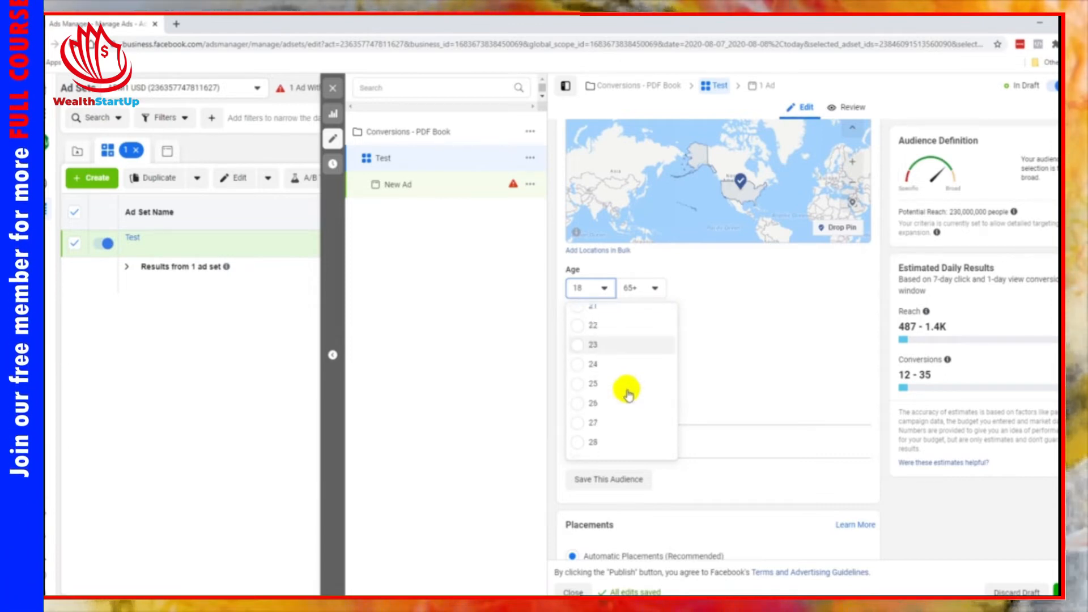
pyautogui.scroll(-3, 626, 391)
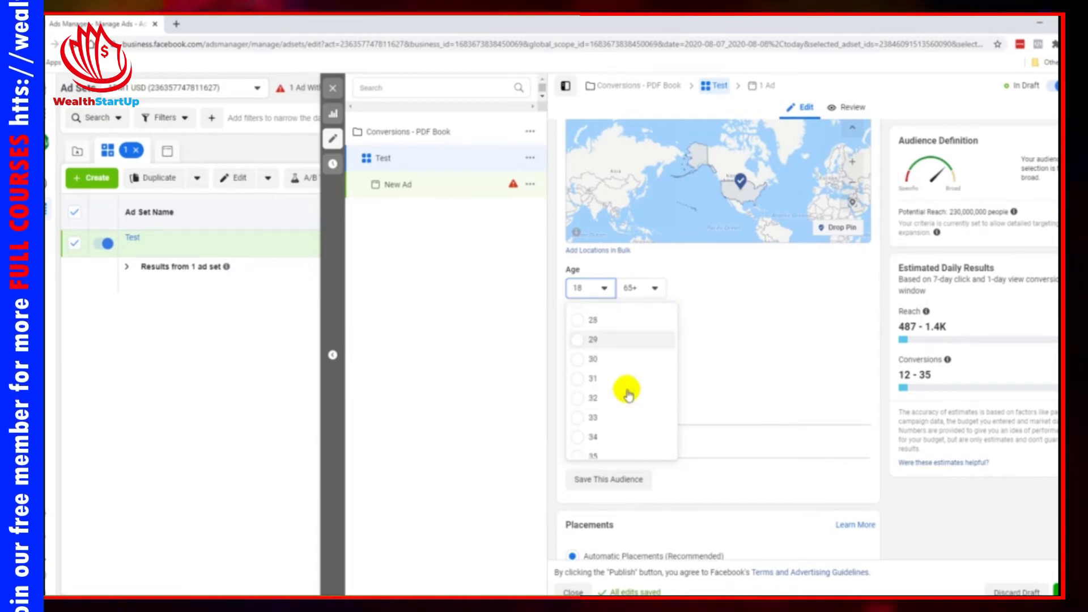
pyautogui.scroll(2, 617, 357)
pyautogui.click(617, 355)
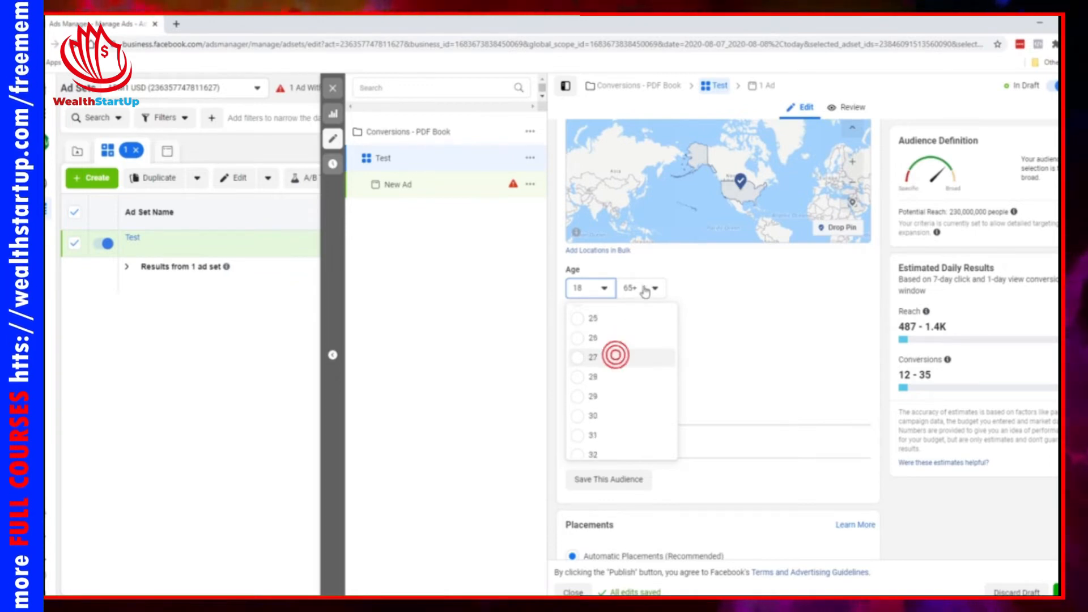
pyautogui.click(647, 289)
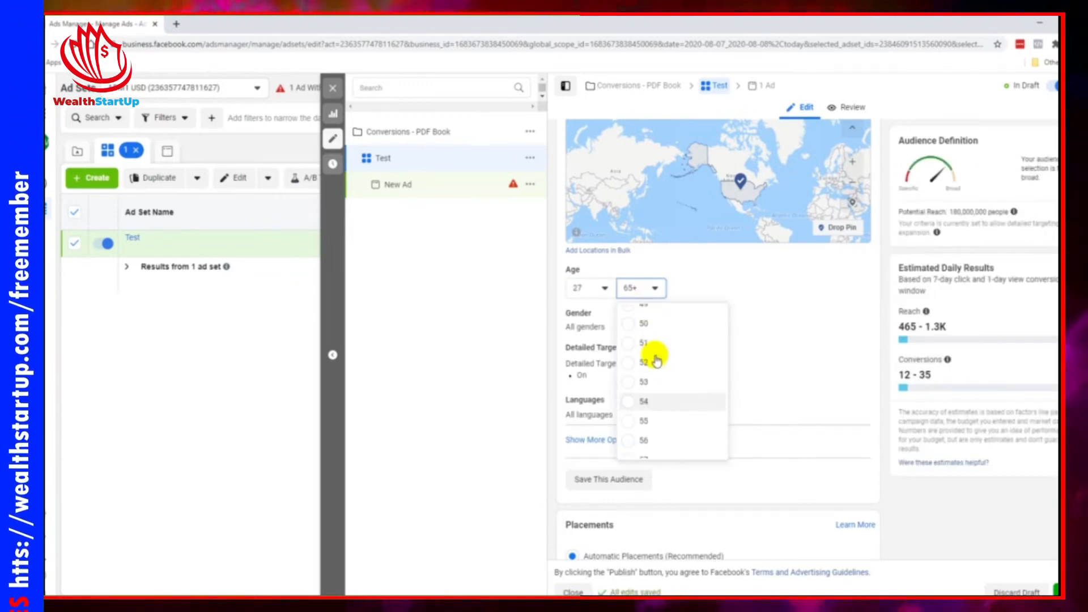
pyautogui.scroll(3, 656, 357)
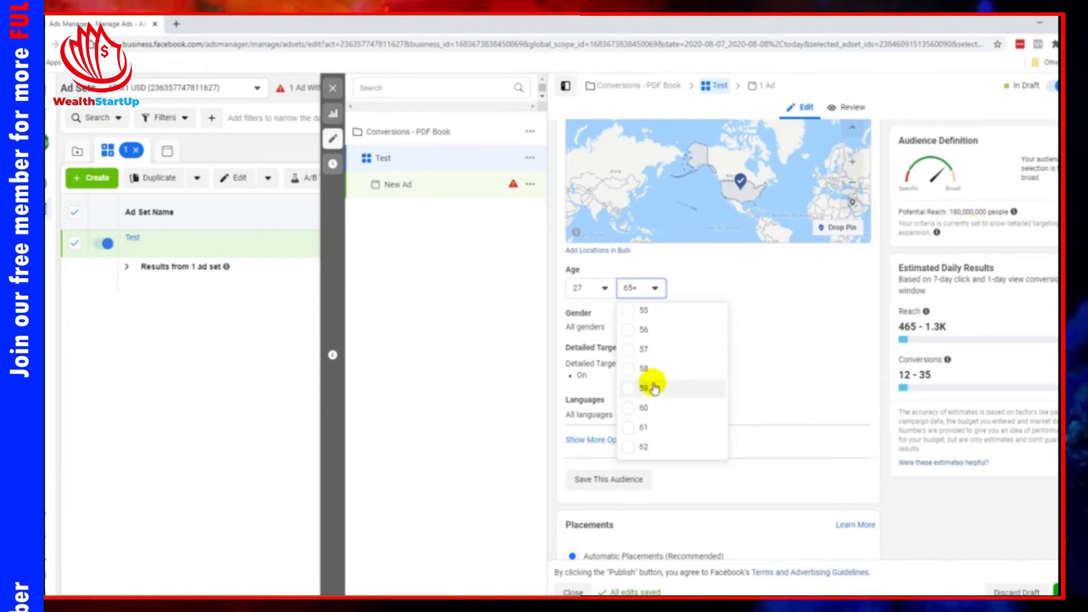
pyautogui.click(661, 374)
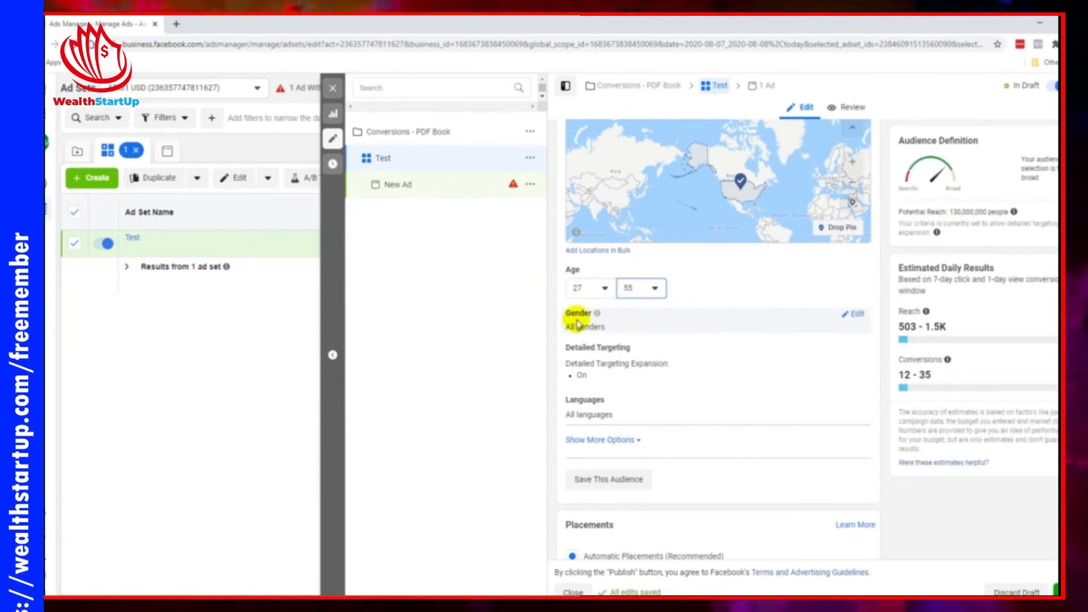
# Step: Try limiting the audience's gender to Women, returning to All
pyautogui.click(848, 313)
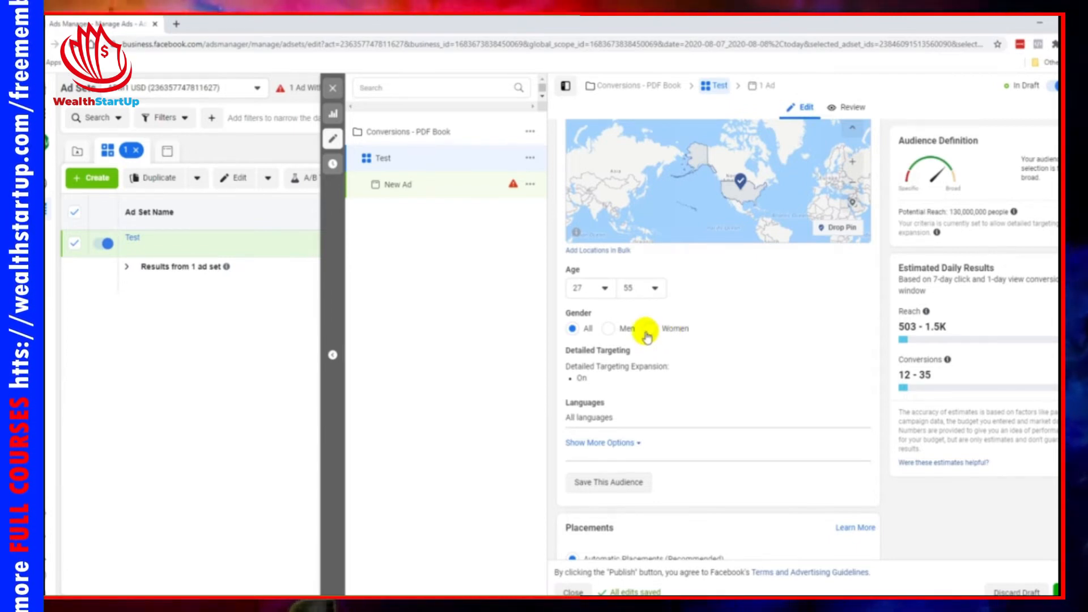
pyautogui.click(649, 329)
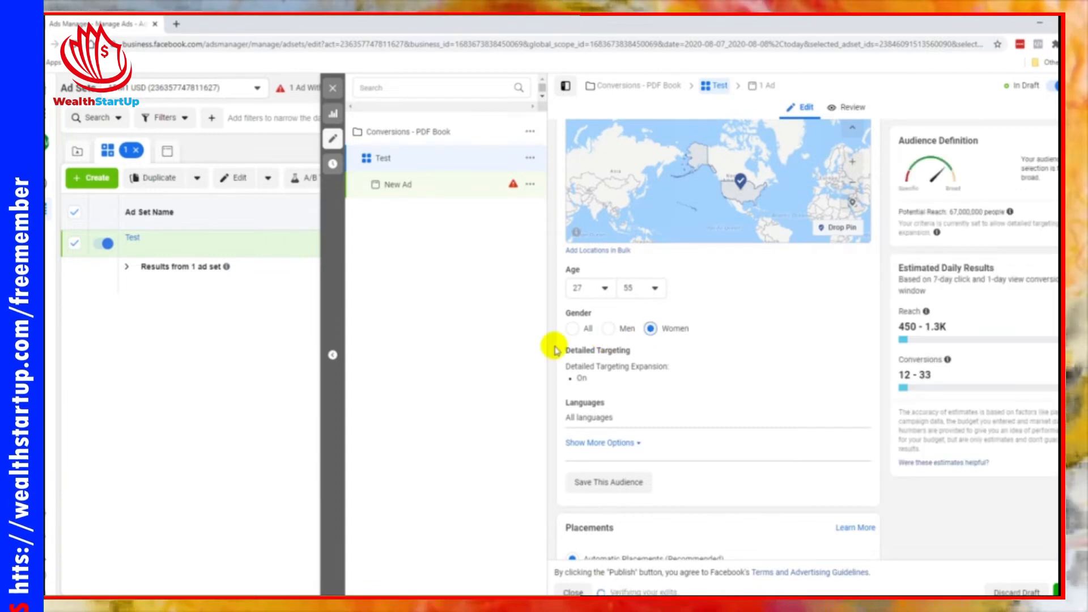
pyautogui.click(573, 329)
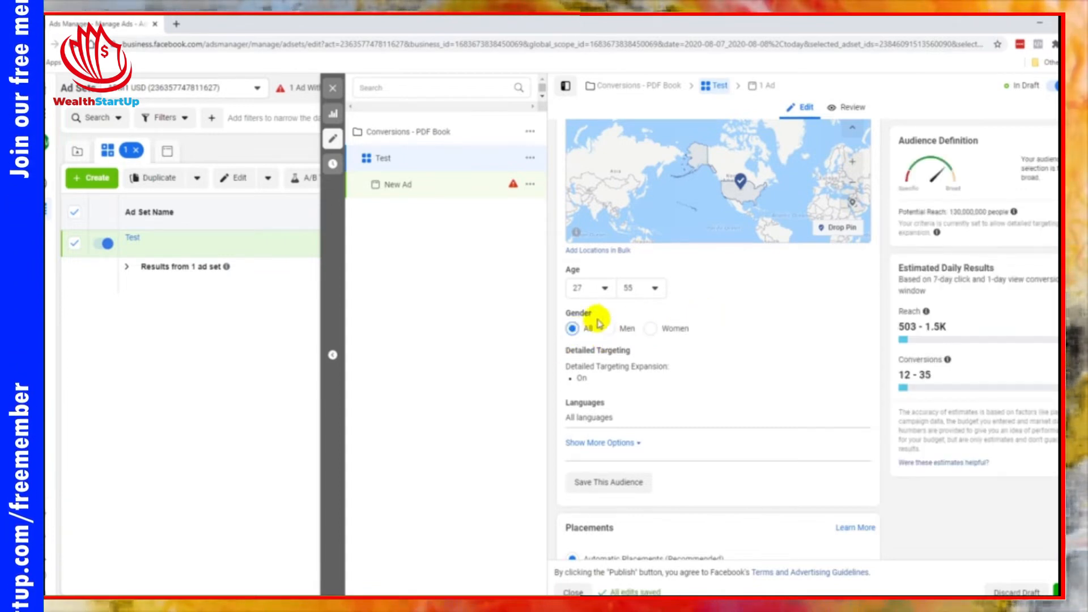
# Step: Turn off Detailed Targeting Expansion for the audience
pyautogui.moveTo(844, 358)
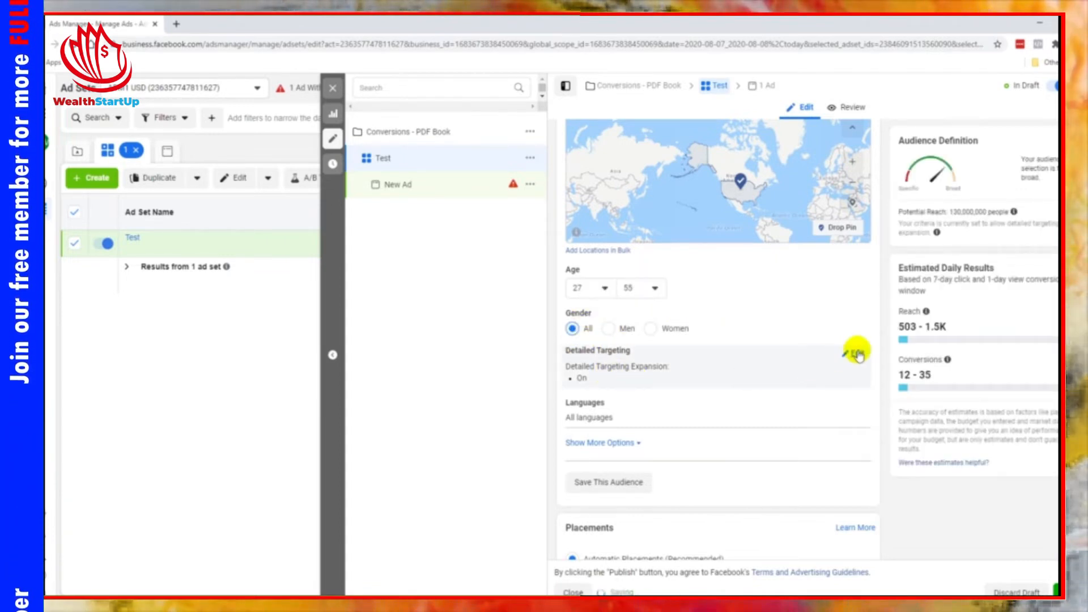
pyautogui.click(857, 355)
pyautogui.scroll(-2, 682, 342)
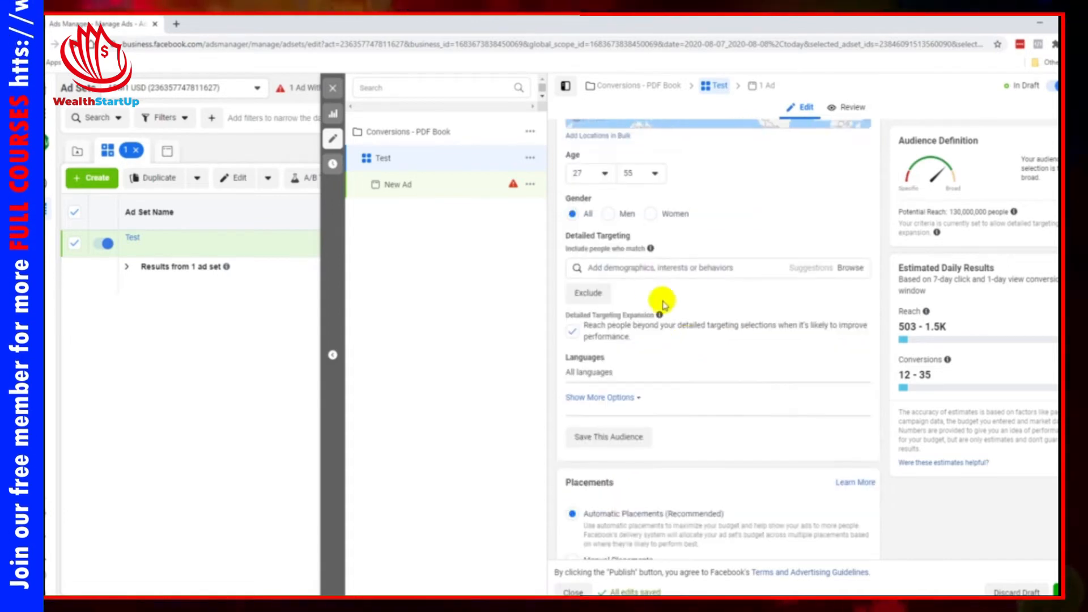
pyautogui.click(572, 332)
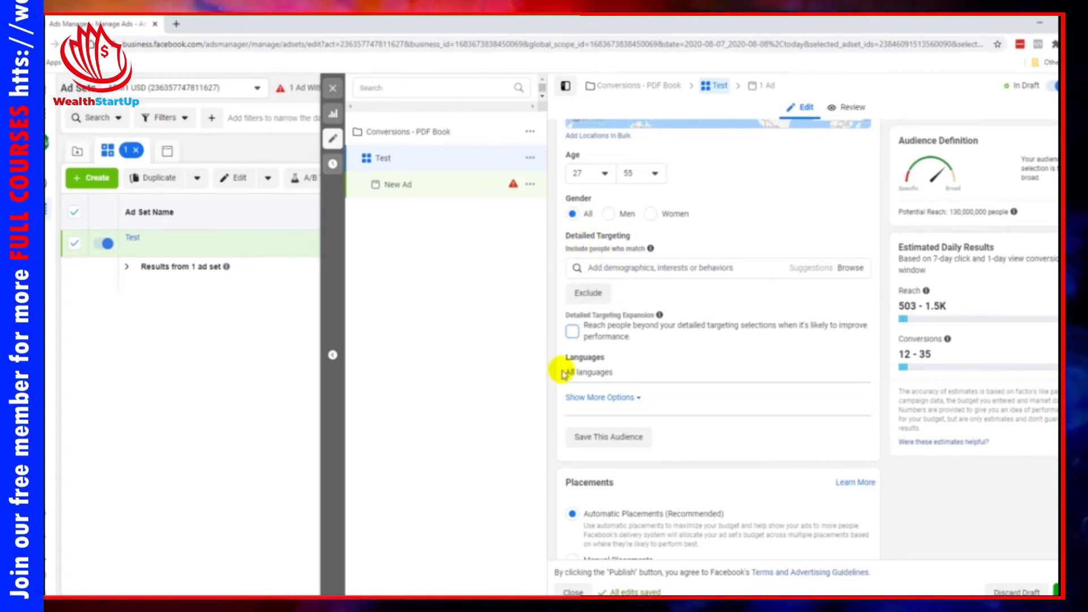
# Step: Restrict the audience's languages to English (All)
pyautogui.click(856, 361)
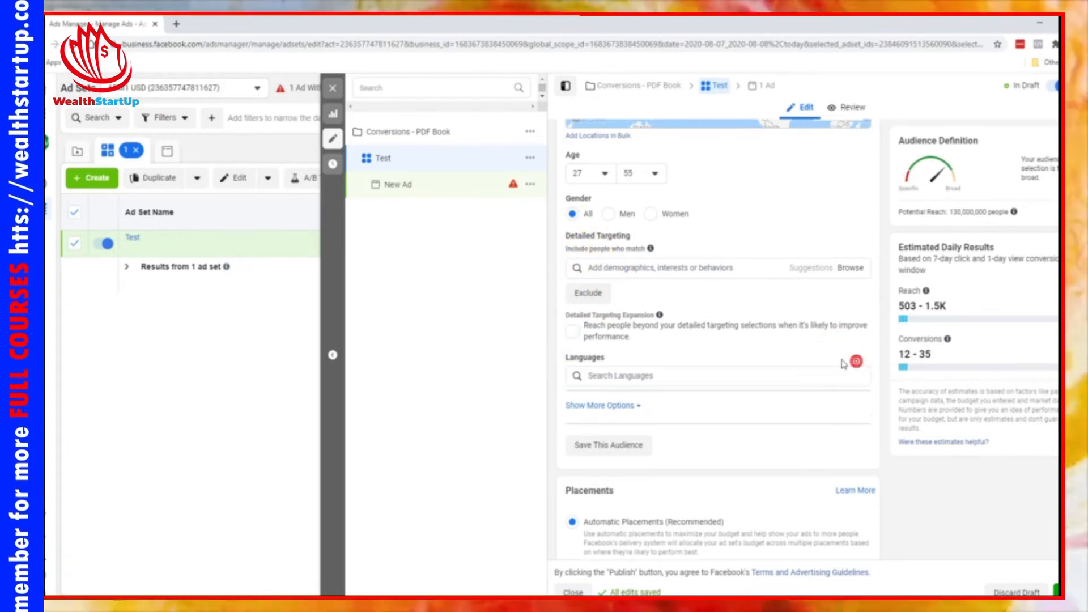
pyautogui.click(633, 377)
pyautogui.write('Eng')
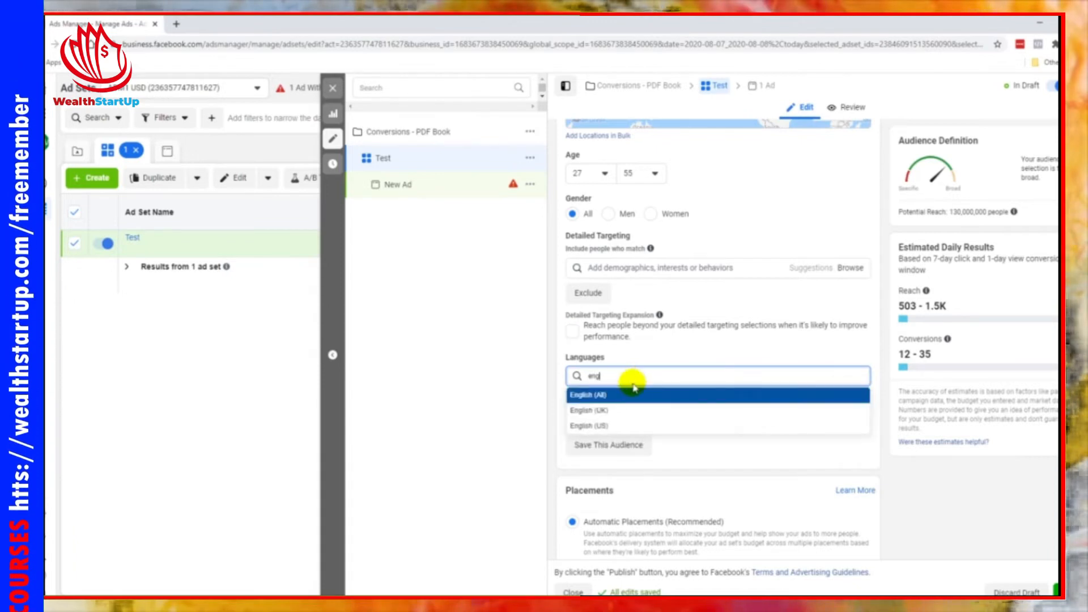
pyautogui.click(632, 393)
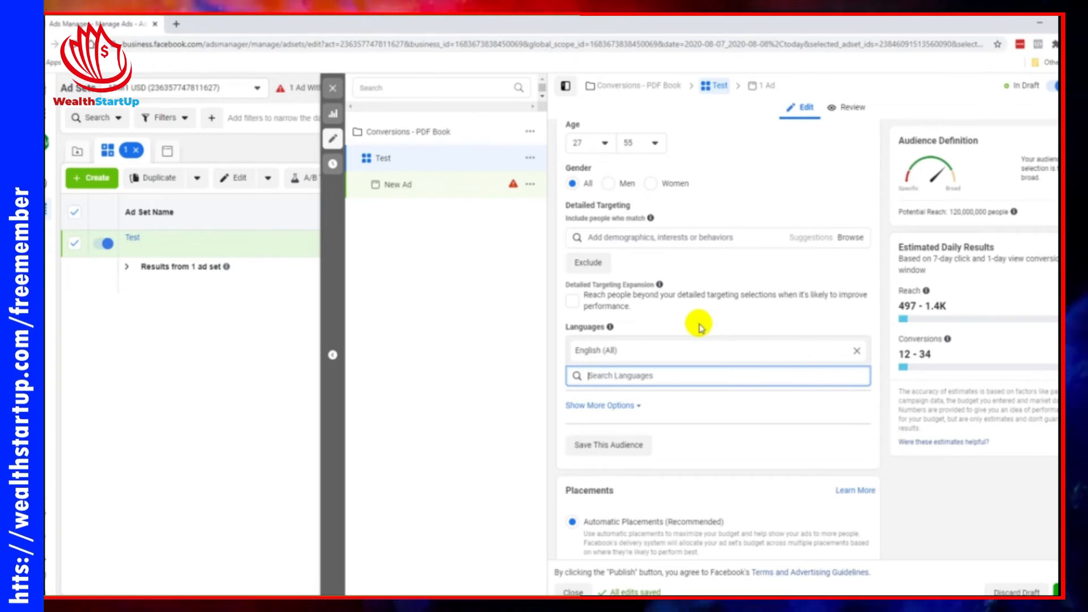
# Step: Reveal the additional audience options to check the Connections setting, and hide them again
pyautogui.click(620, 406)
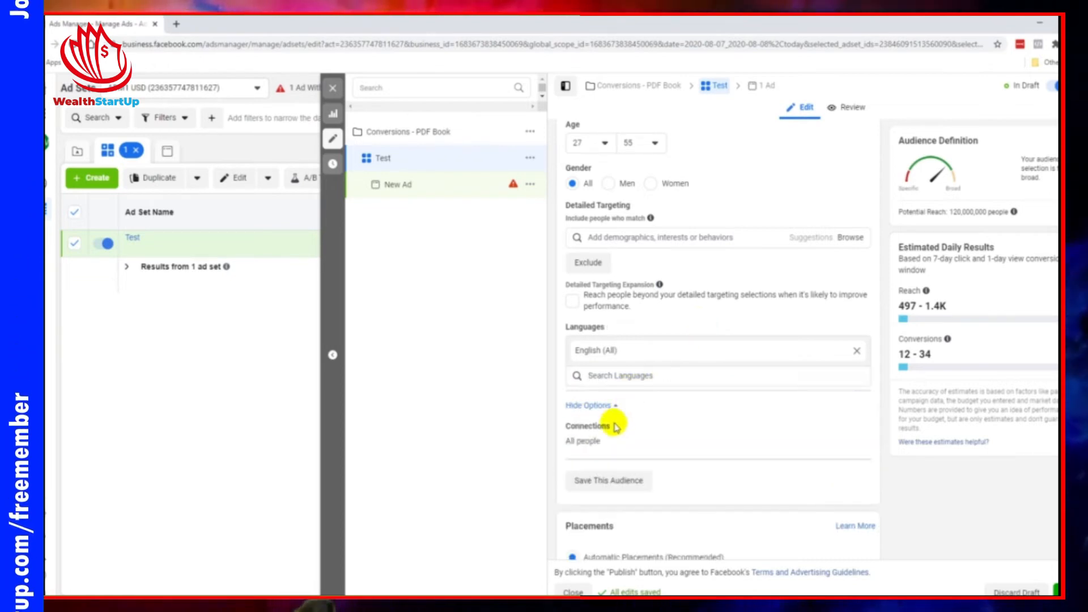
pyautogui.click(587, 406)
pyautogui.scroll(1, 657, 290)
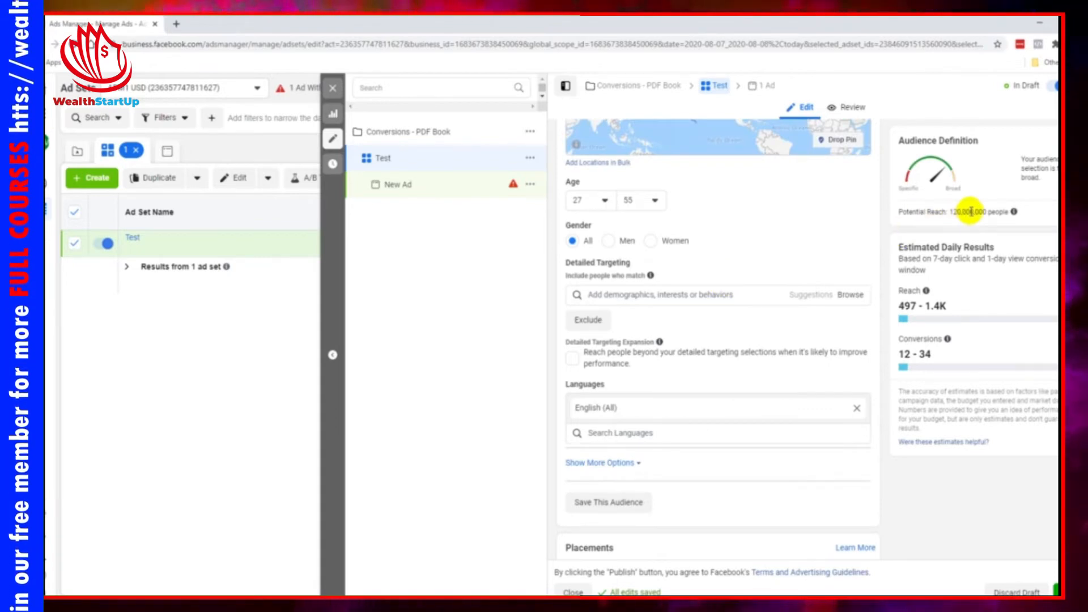
# Step: Find "digital marketing" in the detailed targeting and add the Digital marketing interest to the audience
pyautogui.click(697, 294)
pyautogui.scroll(3, 700, 294)
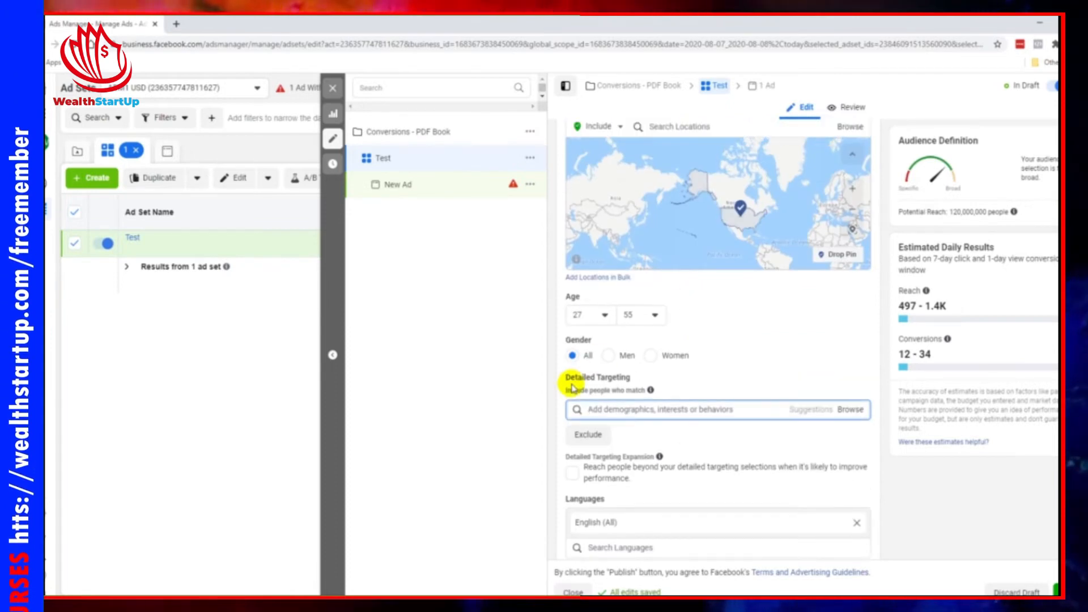
pyautogui.scroll(-1, 584, 376)
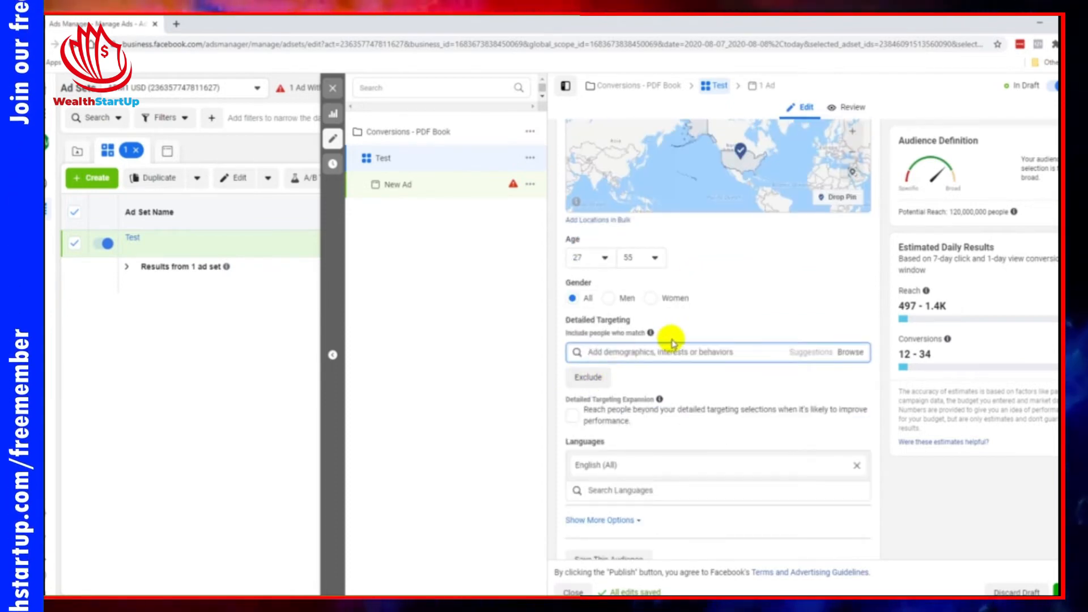
pyautogui.moveTo(651, 333)
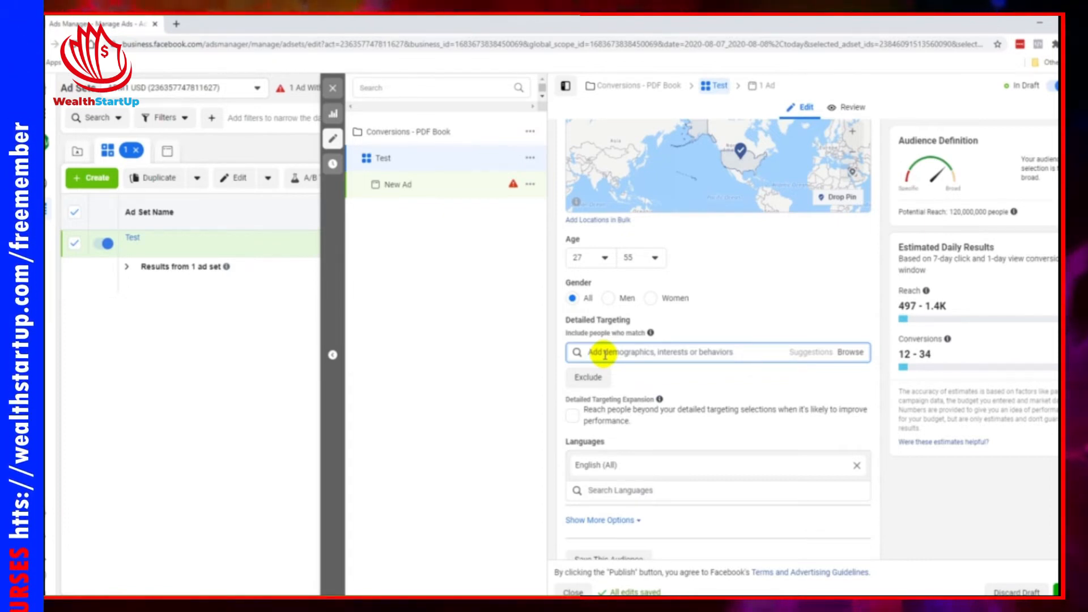
pyautogui.write('digital marketing')
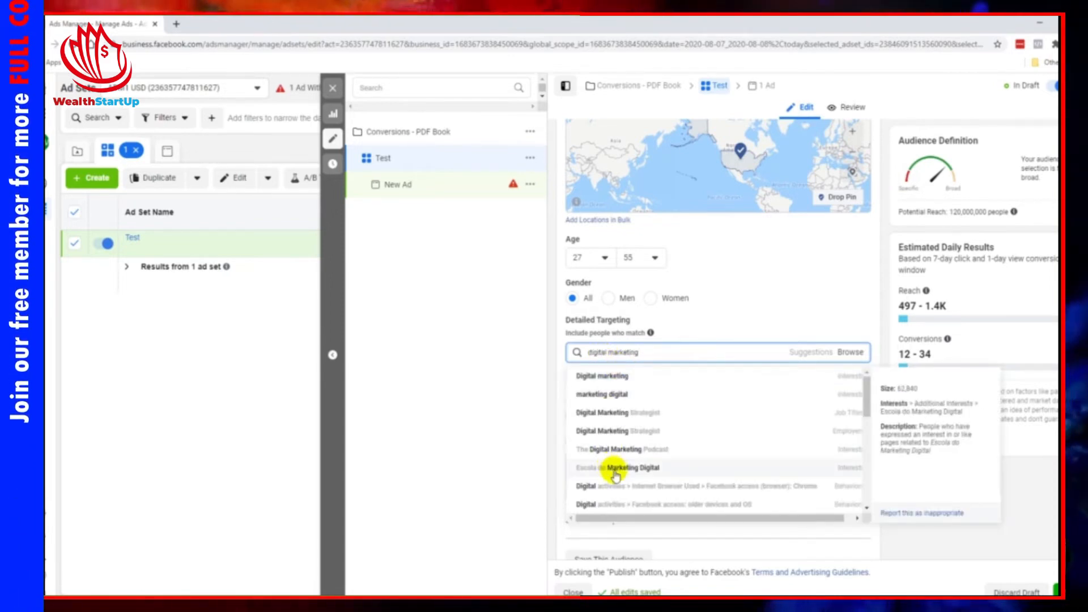
pyautogui.click(622, 379)
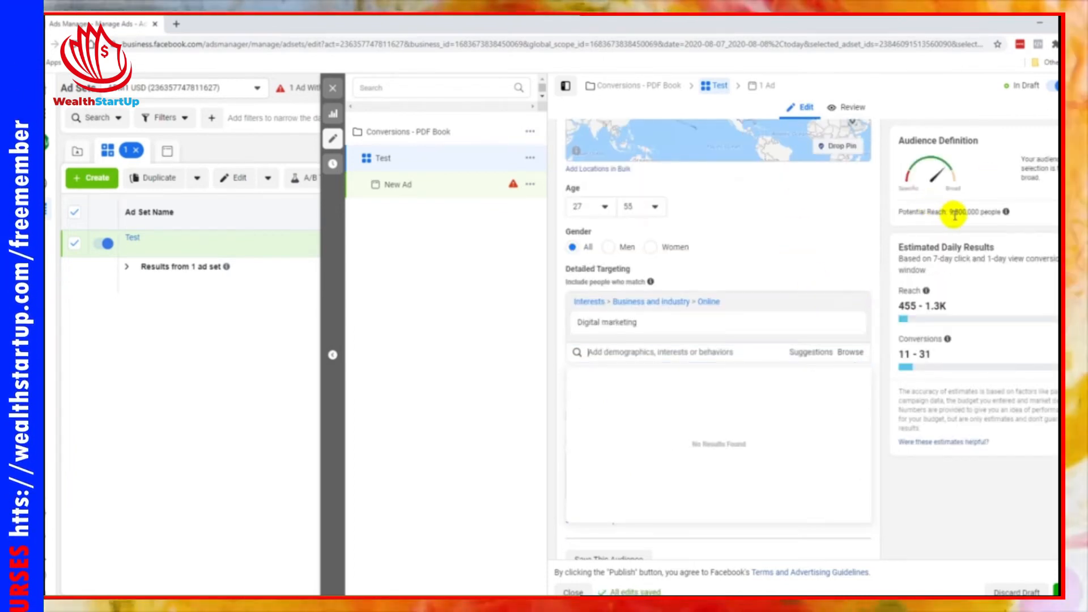
# Step: Add the suggested Social media marketing interest to the detailed targeting and remove the Digital marketing interest
pyautogui.moveTo(727, 324)
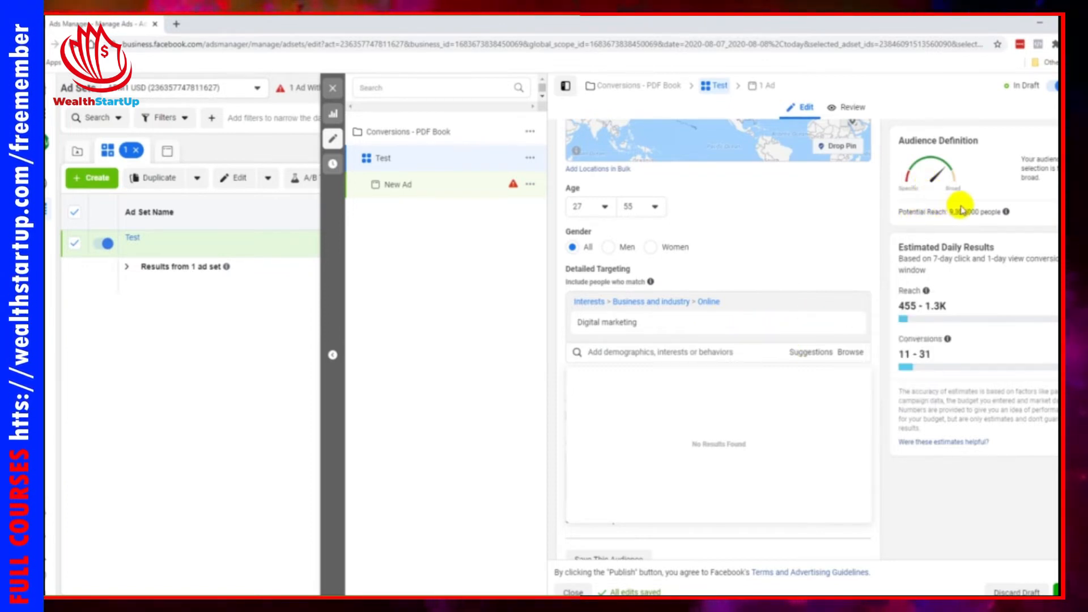
pyautogui.click(809, 356)
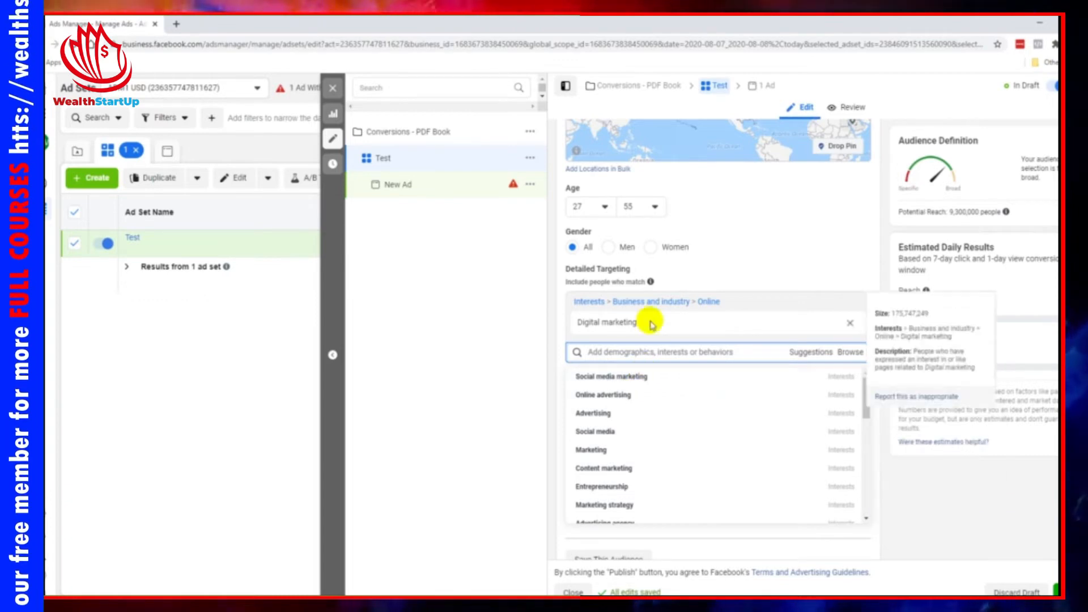
pyautogui.click(642, 378)
pyautogui.click(820, 238)
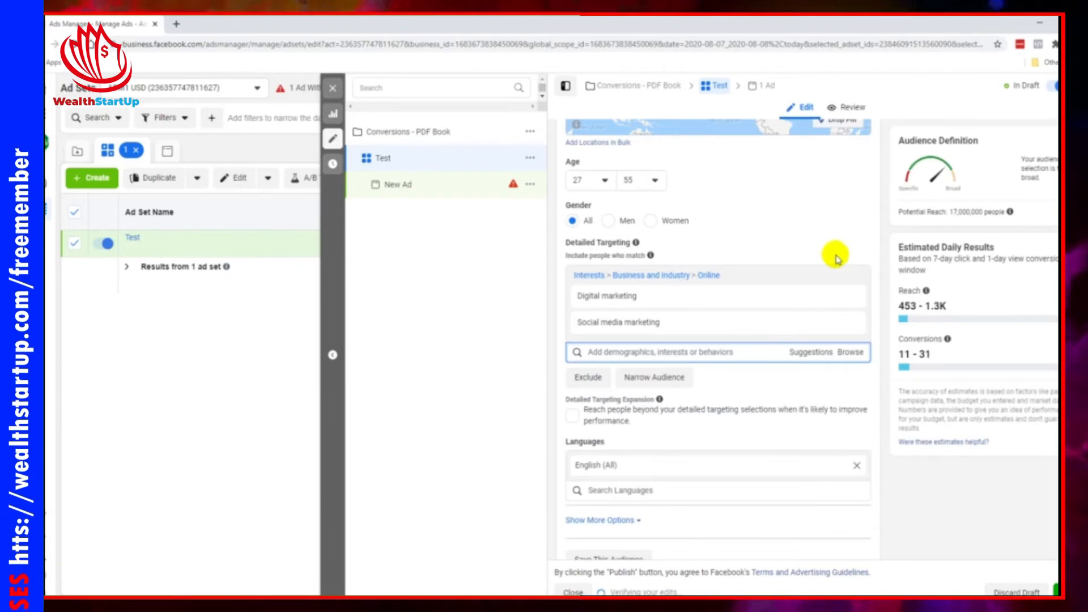
pyautogui.click(851, 298)
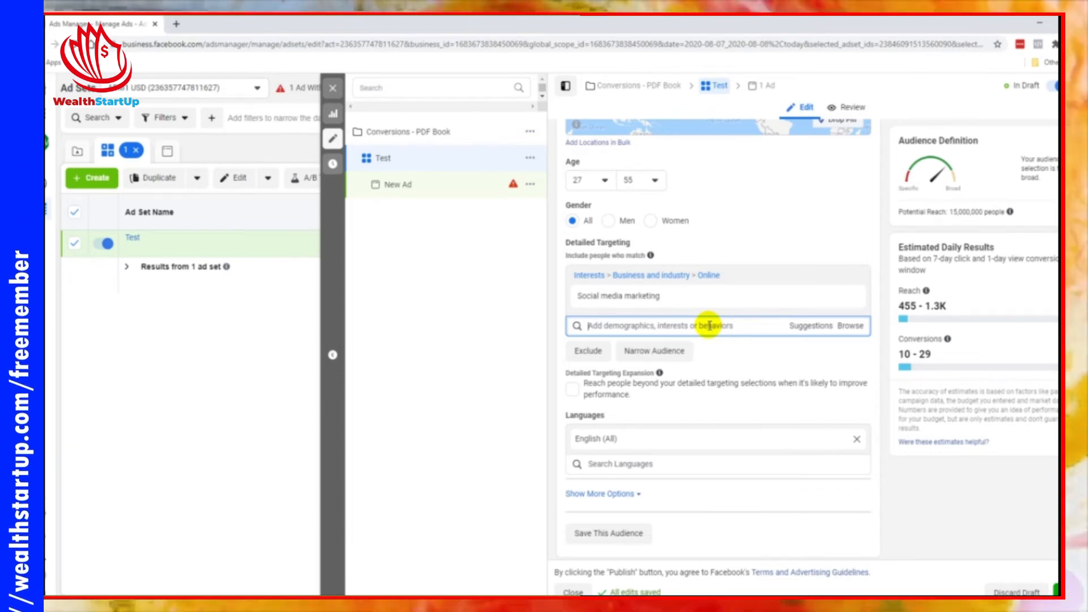
# Step: Change the audience's location from the whole country to the state of California
pyautogui.scroll(5, 751, 232)
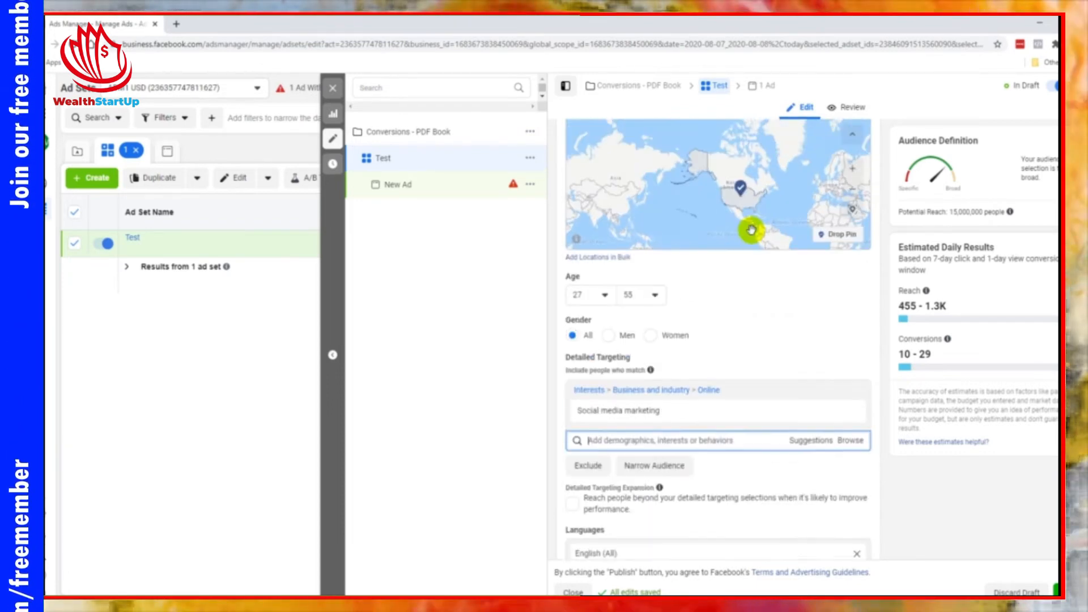
pyautogui.click(724, 169)
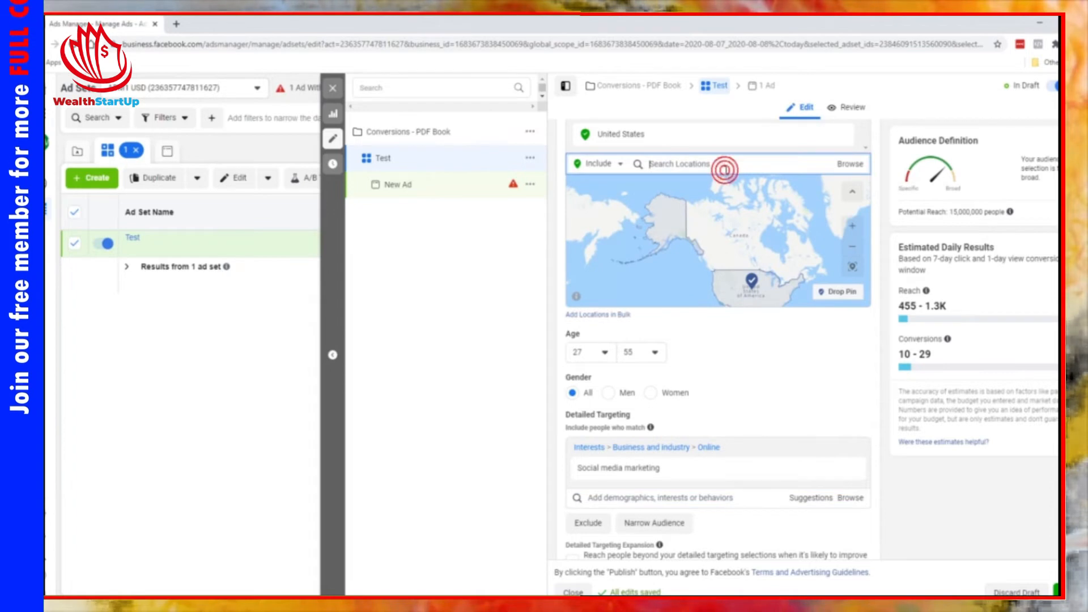
pyautogui.write('ia')
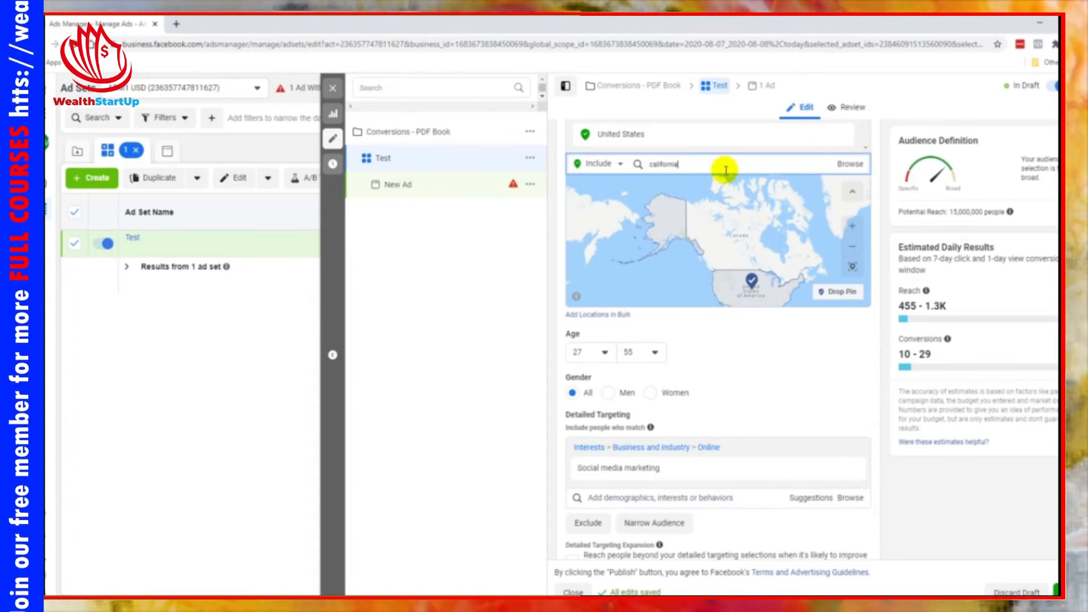
pyautogui.click(719, 186)
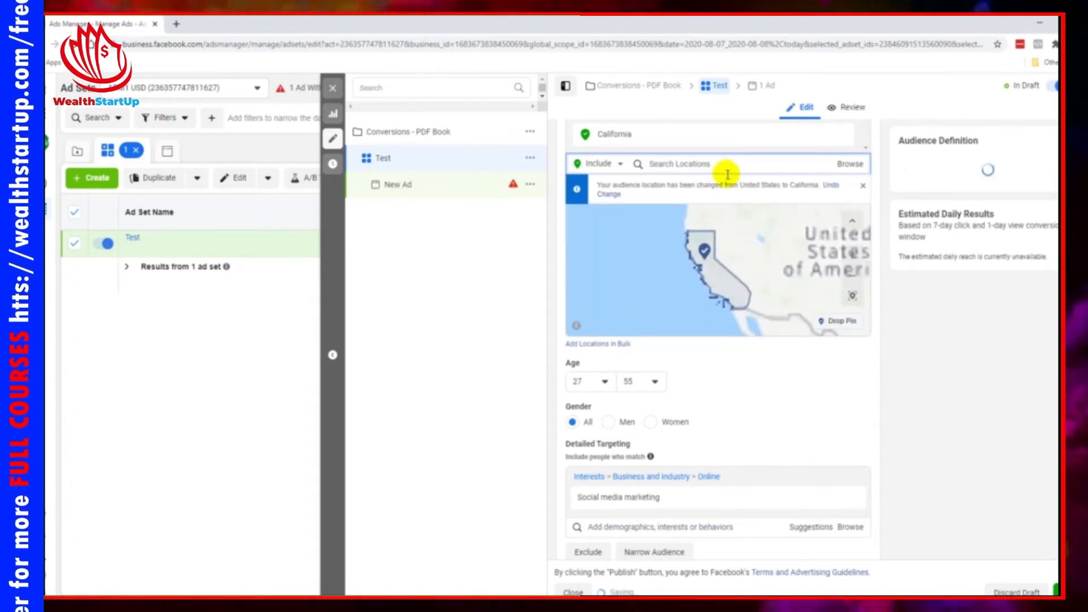
# Step: Add the suggested Digital marketing interest to the detailed targeting and remove the Social media marketing interest
pyautogui.scroll(-1, 759, 406)
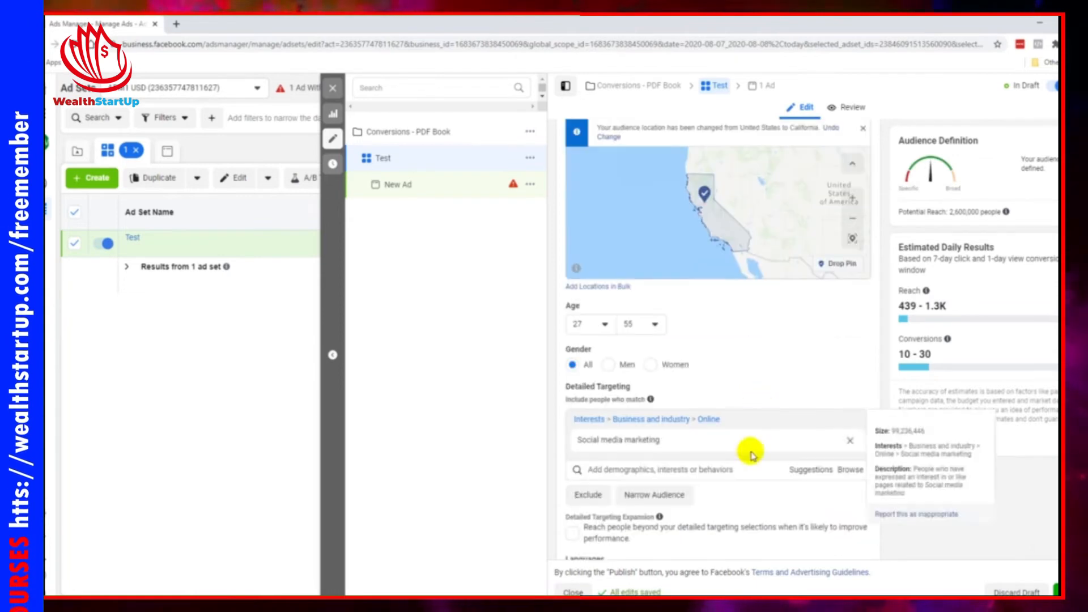
pyautogui.click(796, 469)
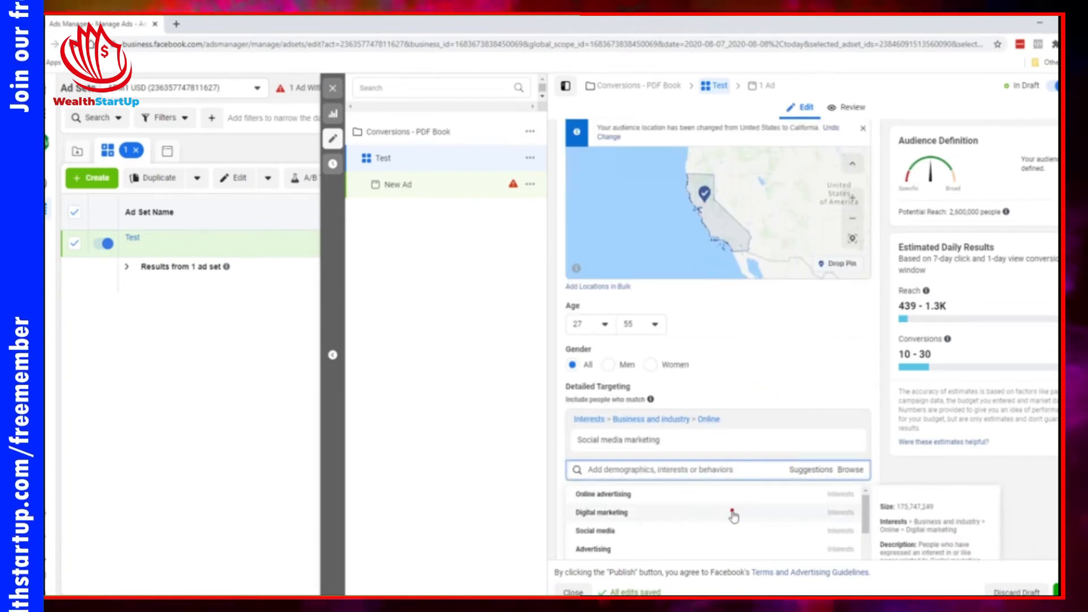
pyautogui.click(729, 512)
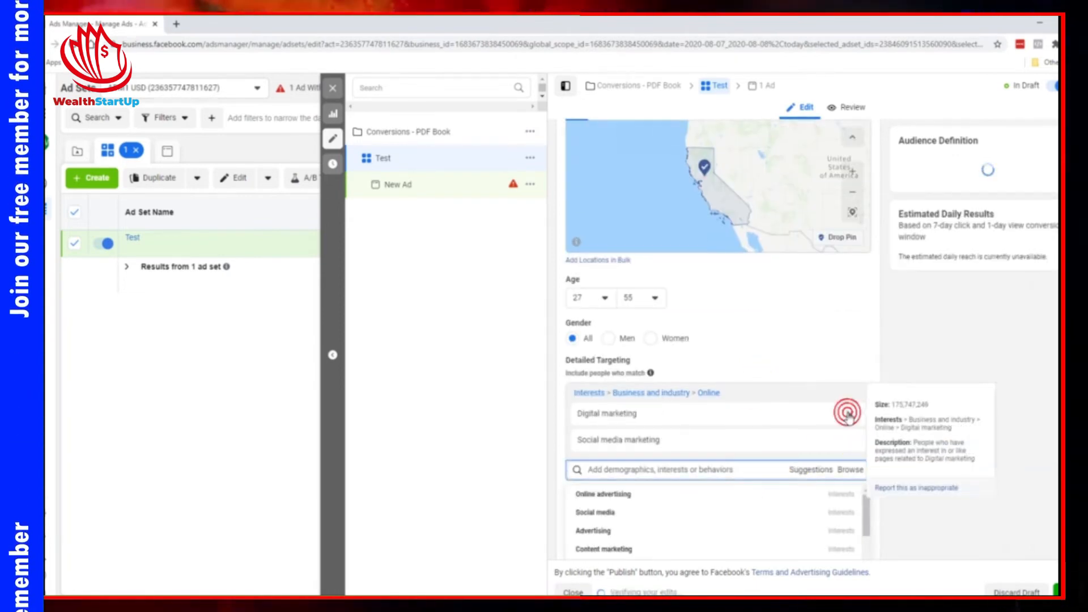
pyautogui.click(849, 416)
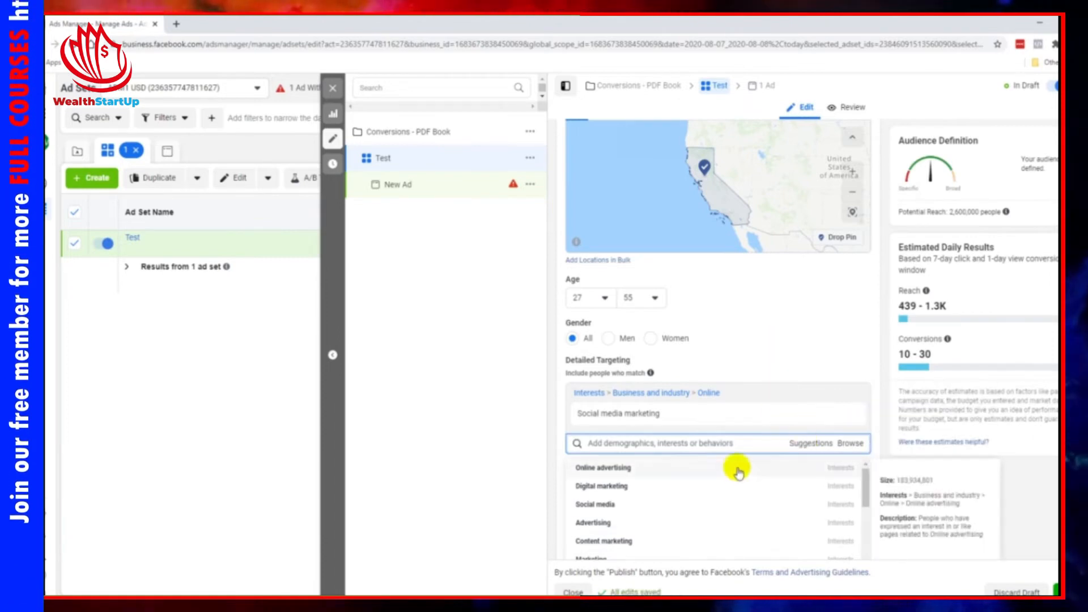
pyautogui.click(738, 486)
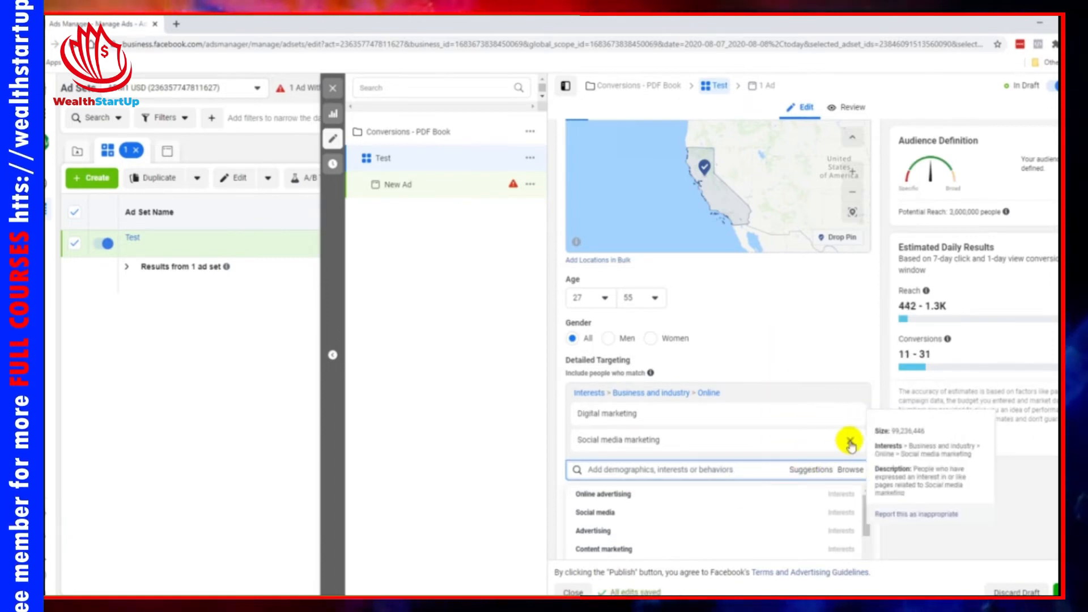
pyautogui.click(849, 440)
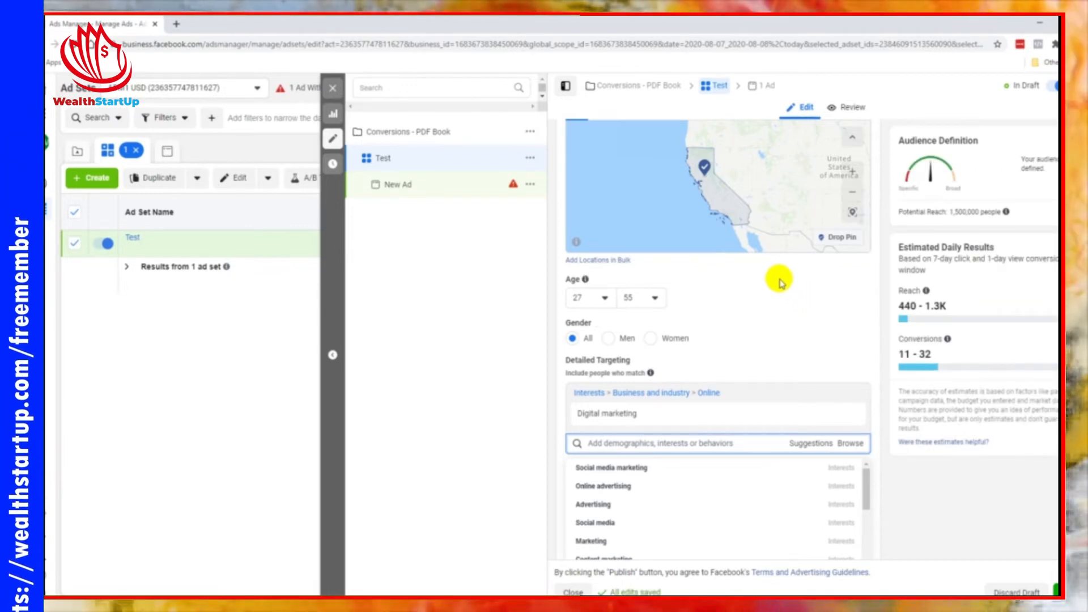
# Step: Set the audience's minimum age to 30
pyautogui.click(640, 300)
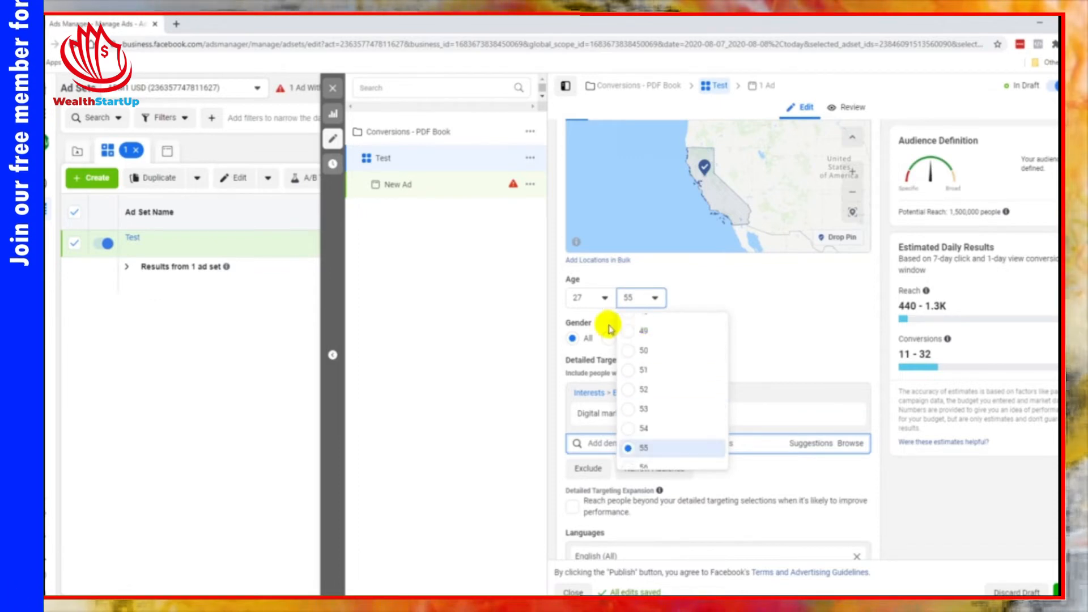
pyautogui.click(602, 305)
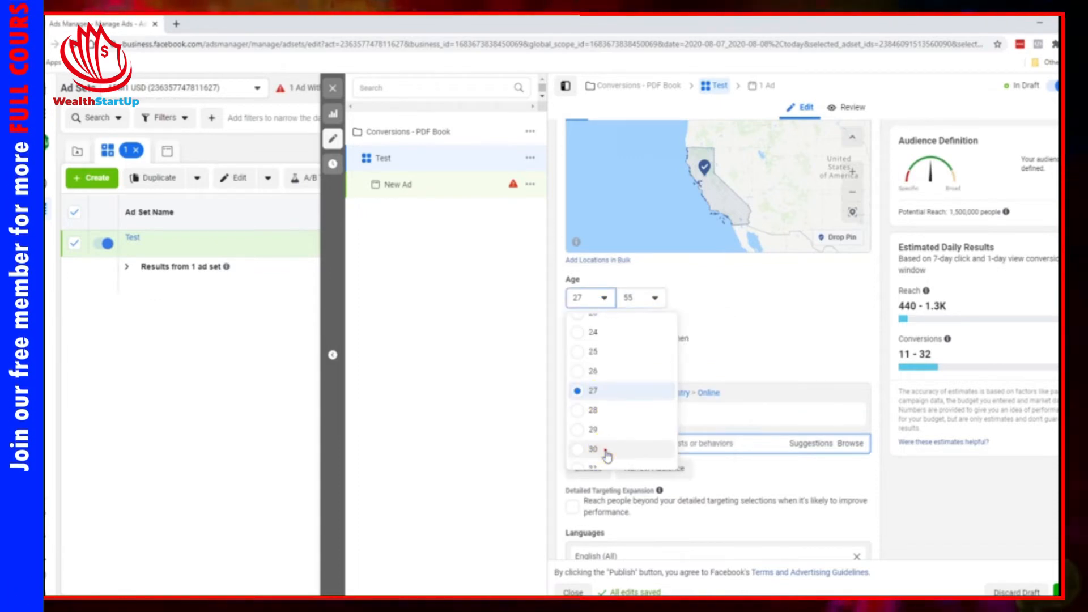
pyautogui.click(601, 449)
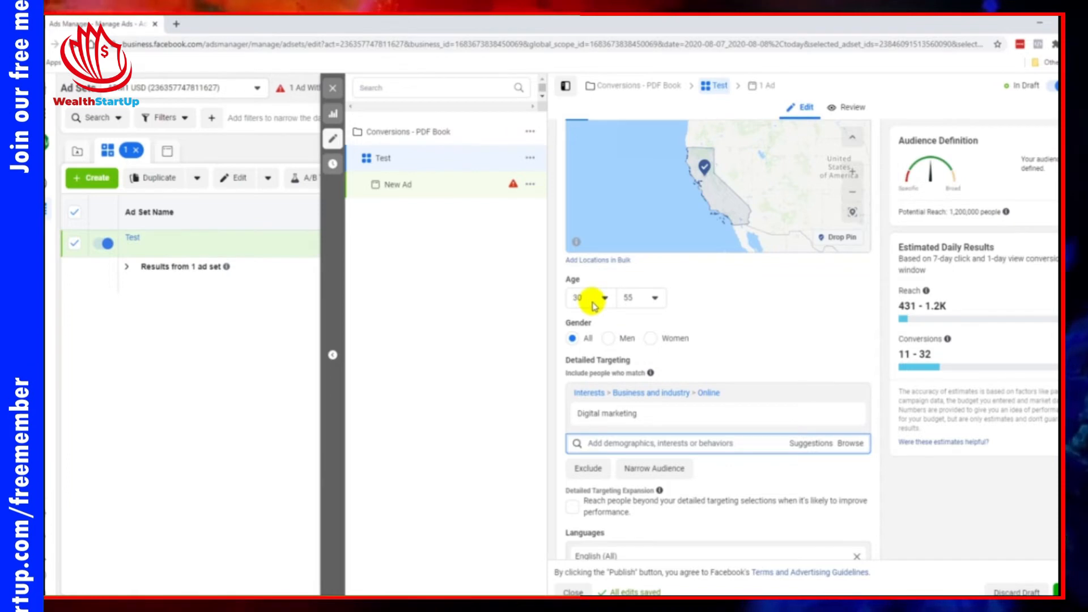
pyautogui.moveTo(603, 415)
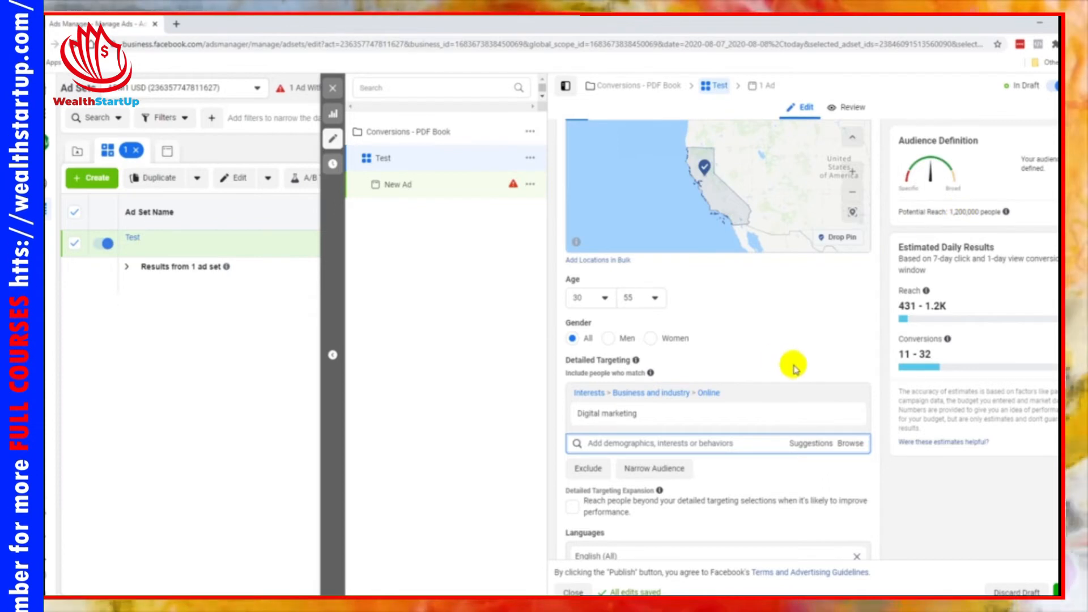
# Step: Find "united states" in the locations and make the United States the audience's location in place of California
pyautogui.scroll(-5, 793, 377)
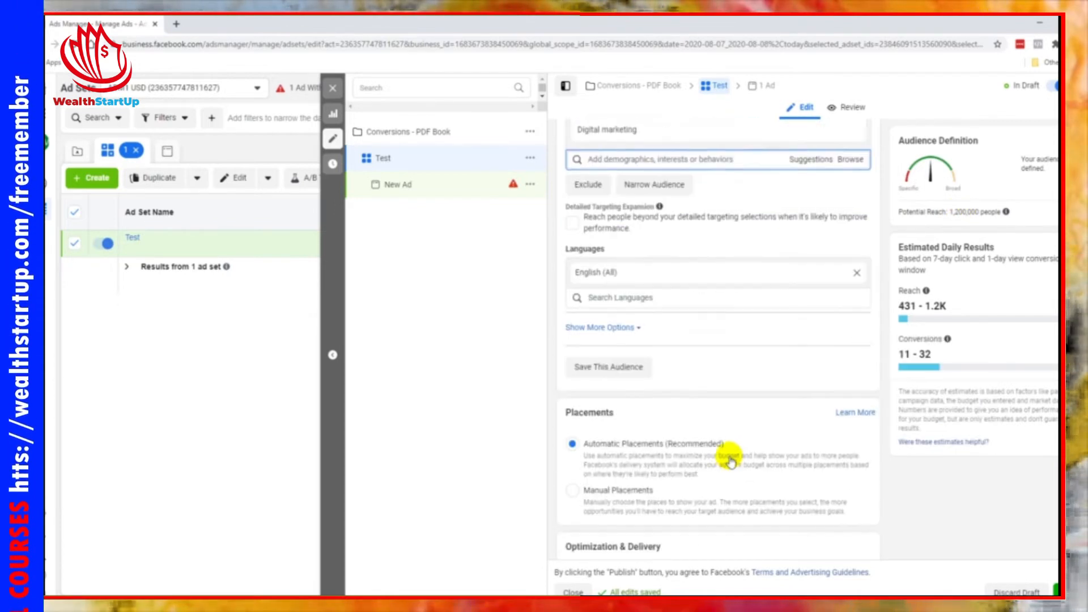
pyautogui.scroll(-3, 731, 454)
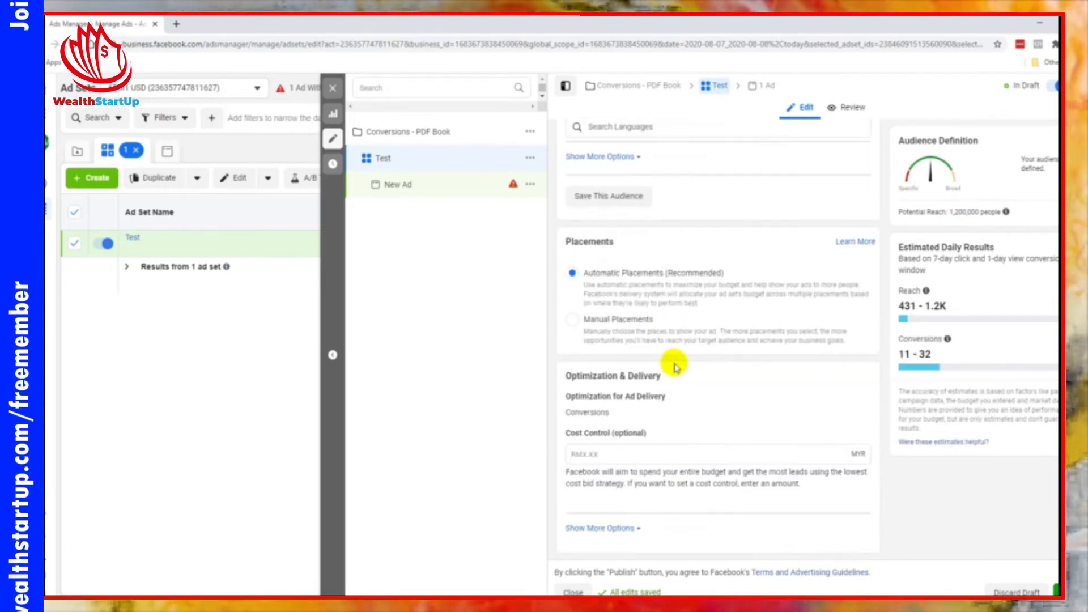
pyautogui.scroll(7, 674, 365)
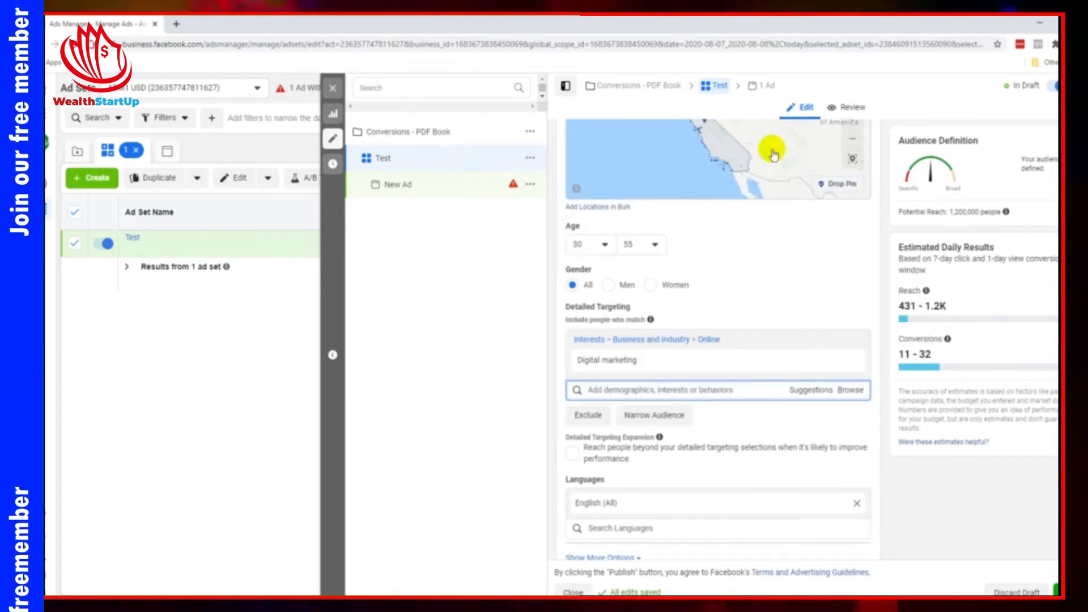
pyautogui.scroll(2, 753, 145)
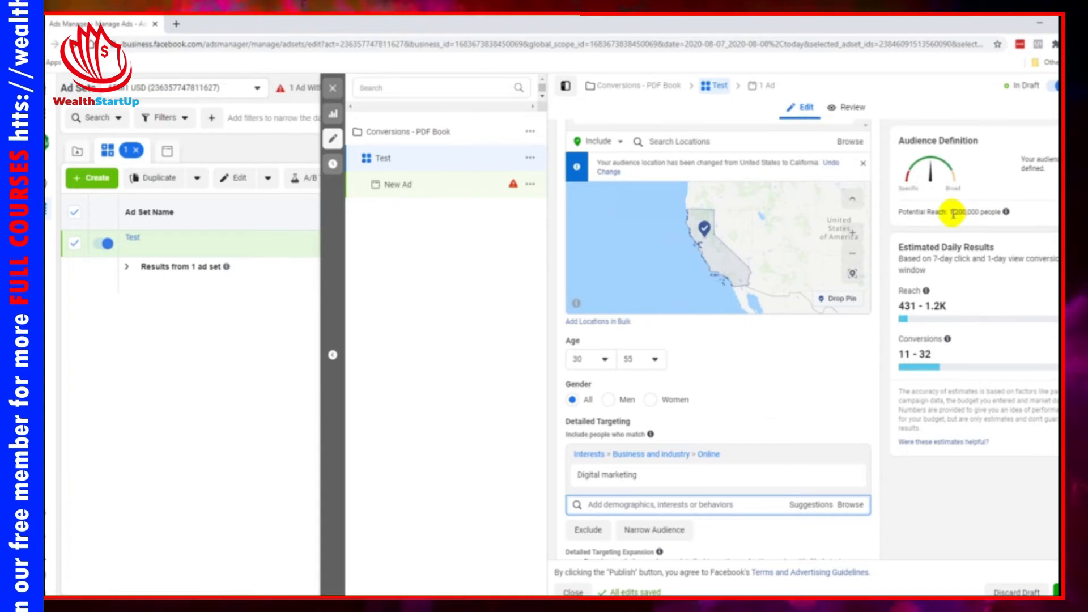
pyautogui.scroll(-1, 762, 408)
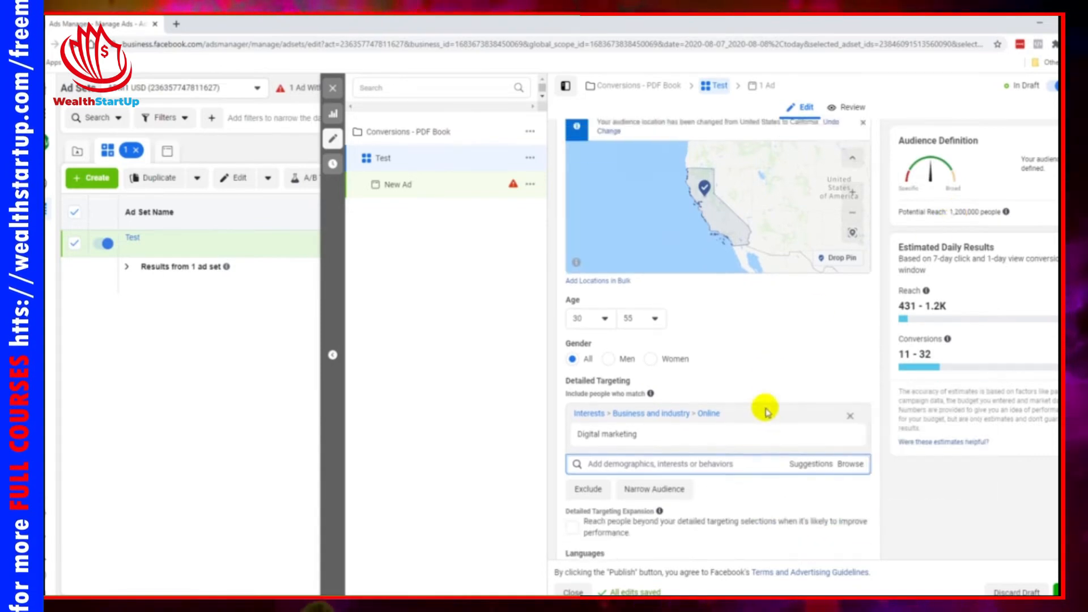
pyautogui.scroll(3, 759, 317)
pyautogui.click(799, 245)
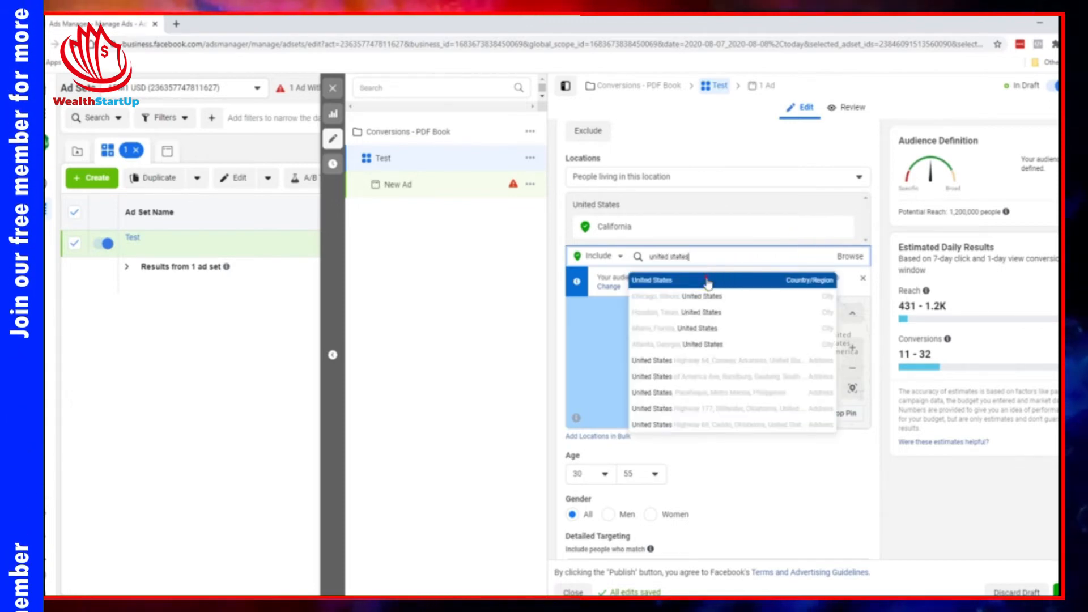
pyautogui.click(707, 280)
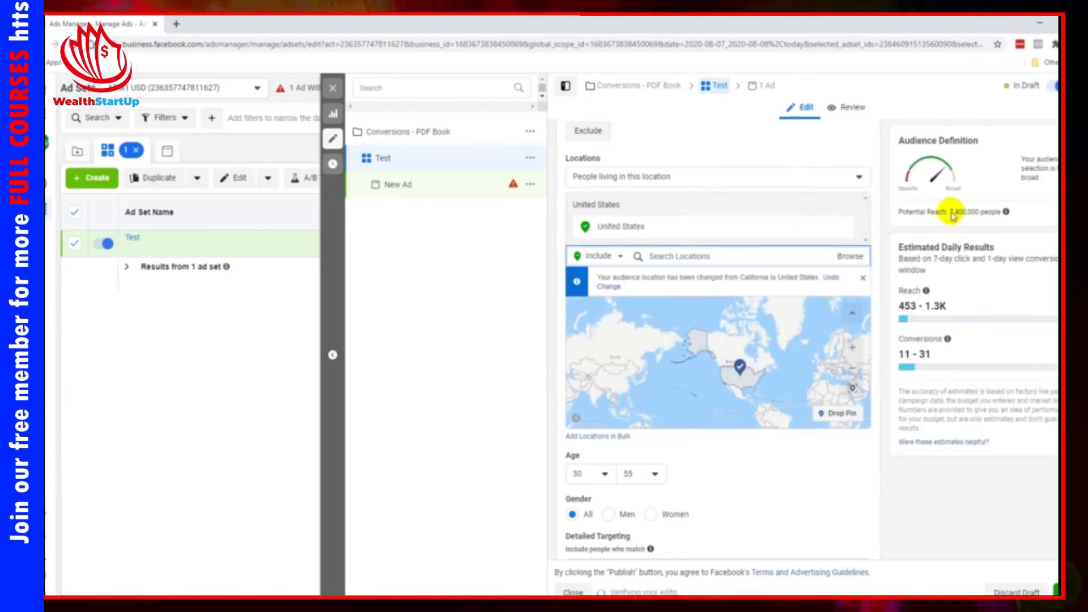
# Step: Find "gary vaynerchuk" in the detailed targeting and add the Gary Vaynerchuk interest to the audience
pyautogui.scroll(-1, 583, 453)
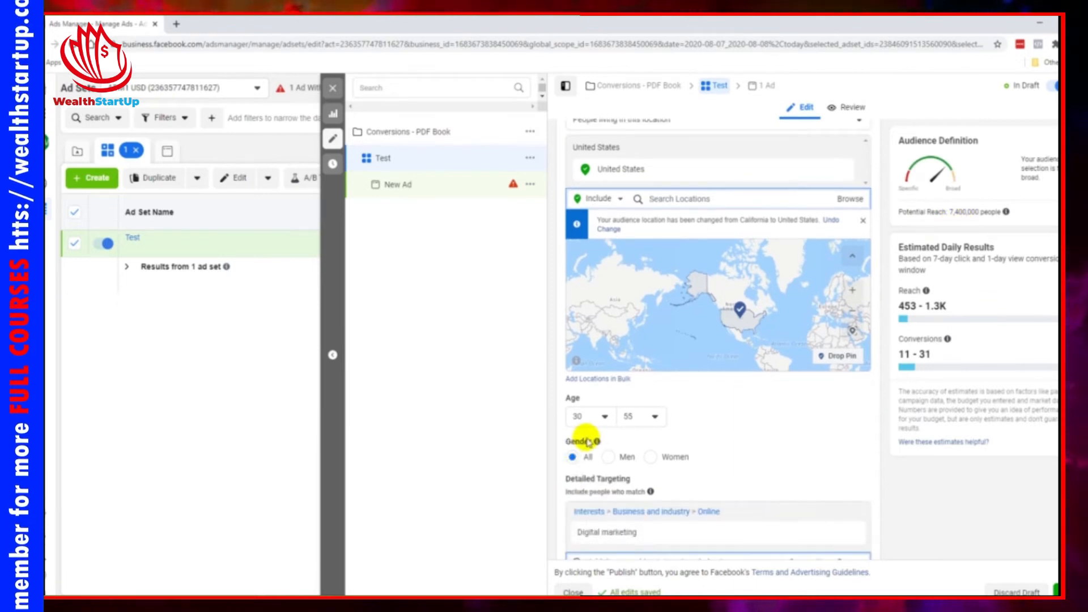
pyautogui.scroll(-2, 589, 425)
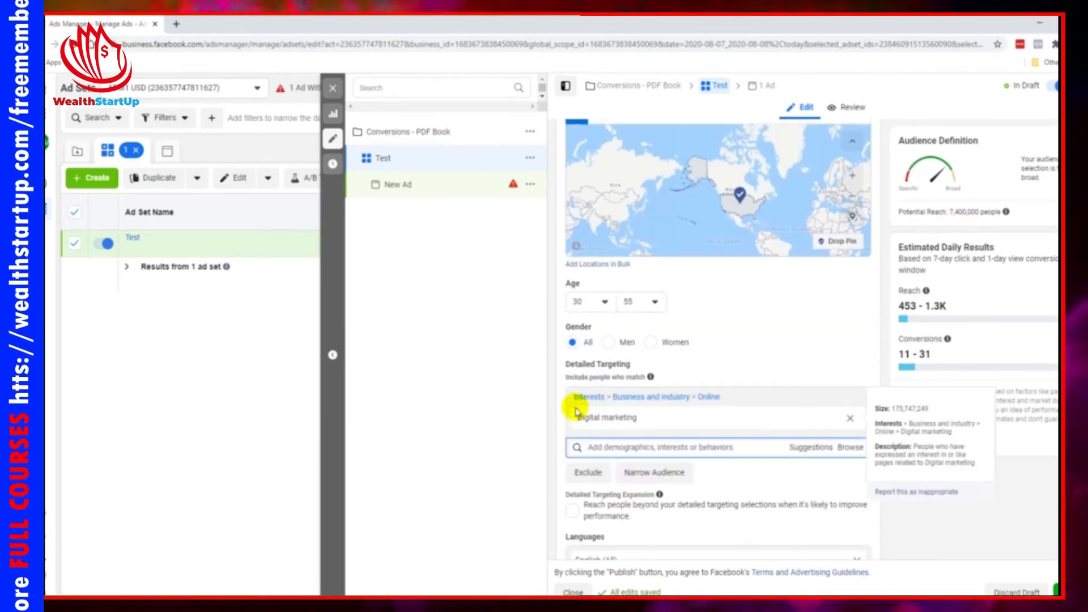
pyautogui.click(751, 448)
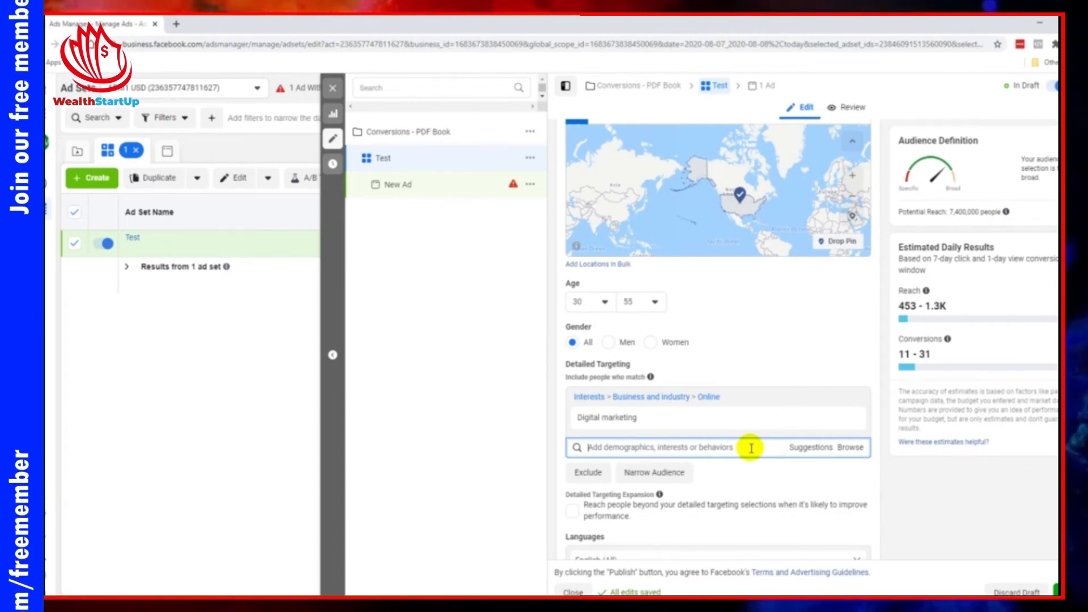
pyautogui.write('gary vaynel')
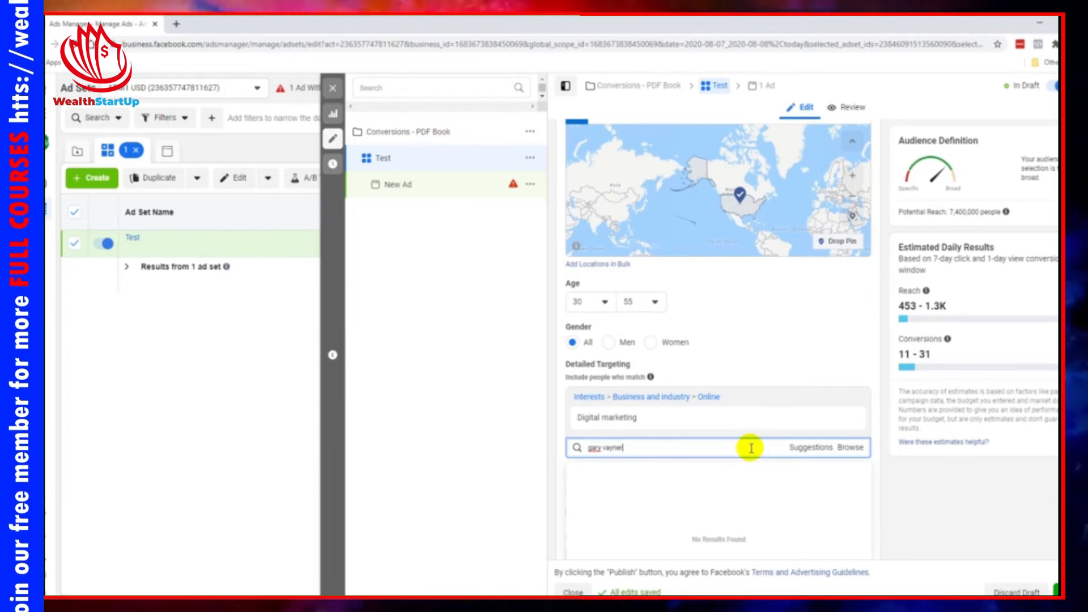
pyautogui.press('BackSpace')
pyautogui.write('rchuk')
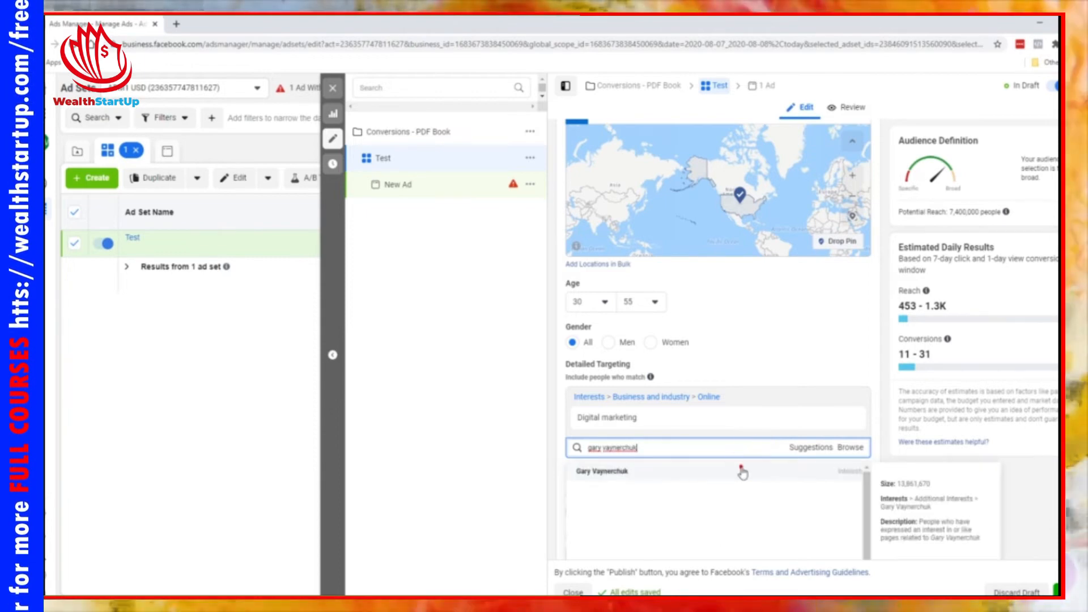
pyautogui.click(741, 470)
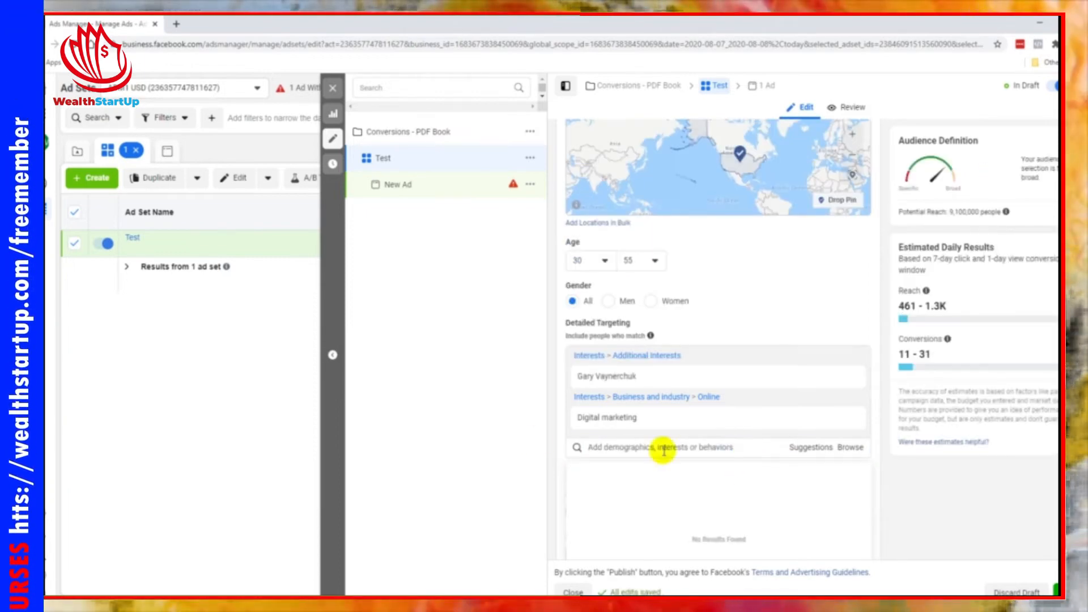
# Step: Remove the Digital marketing interest from the detailed targeting and add the suggested Grant Cardone interest
pyautogui.moveTo(577, 379)
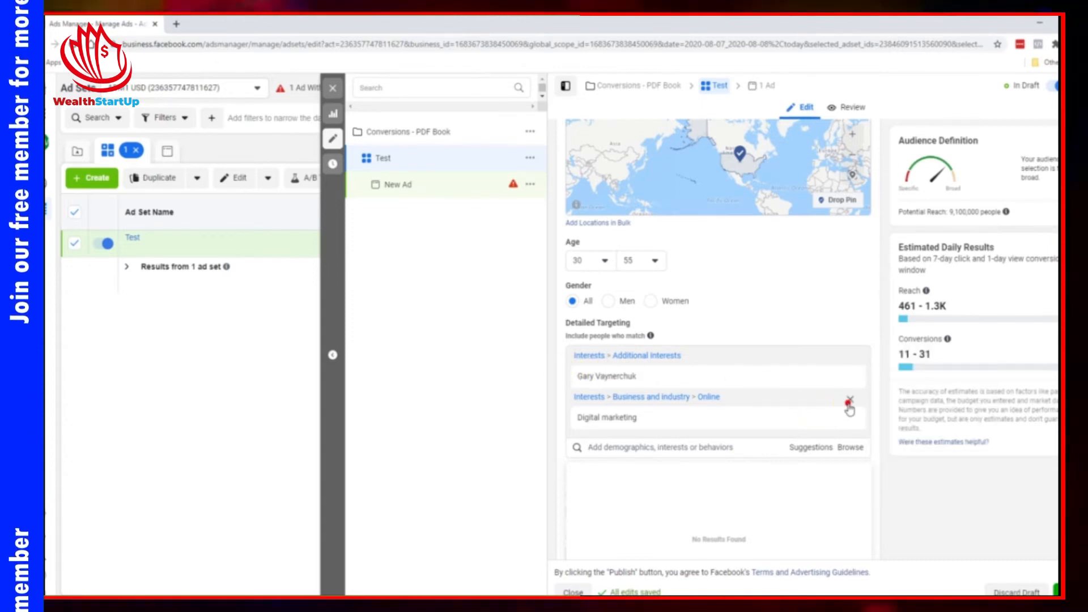
pyautogui.click(848, 401)
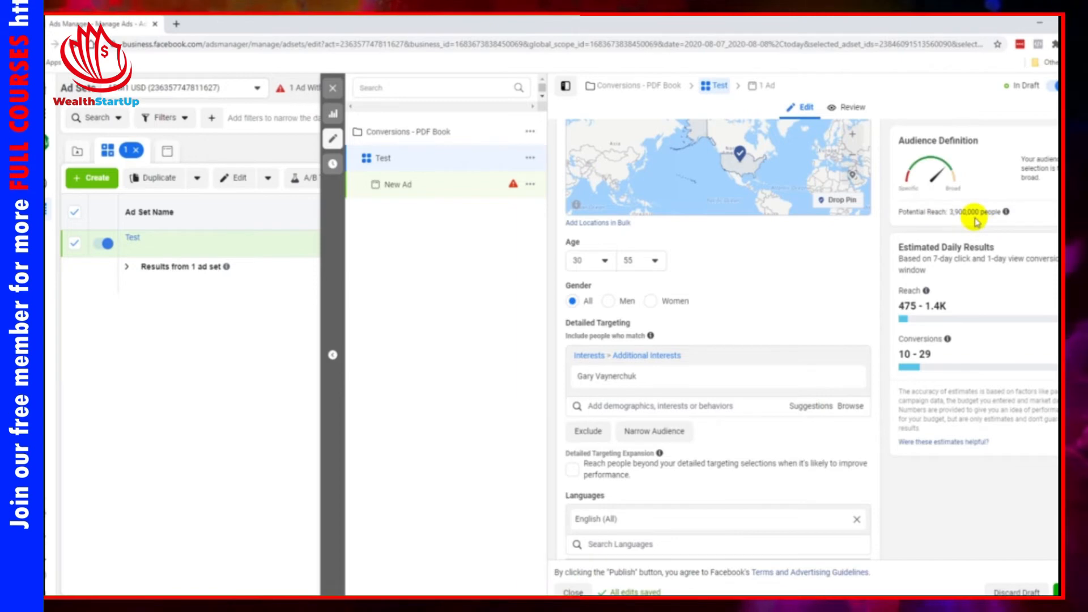
pyautogui.moveTo(740, 382)
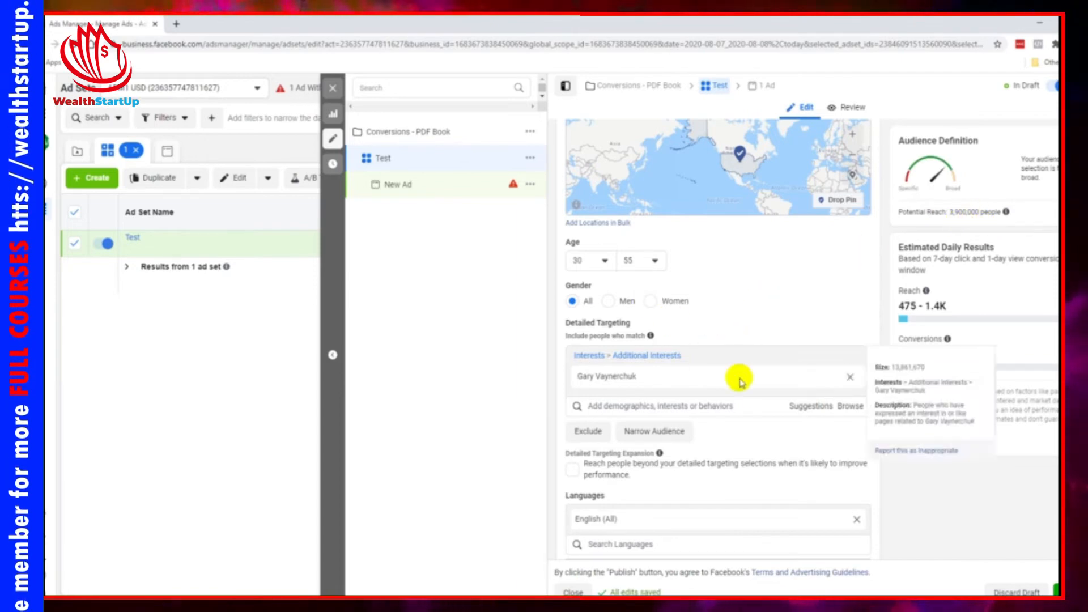
pyautogui.click(801, 406)
pyautogui.click(729, 430)
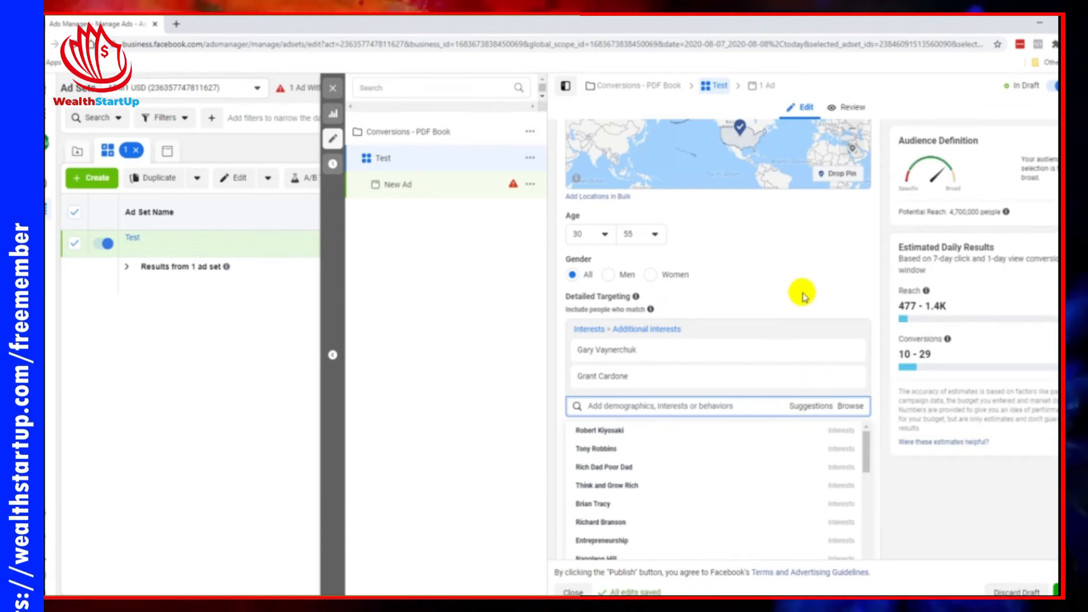
# Step: Add the Email marketing interest to the detailed targeting and remove the Gary Vaynerchuk and Grant Cardone interests
pyautogui.scroll(3, 801, 312)
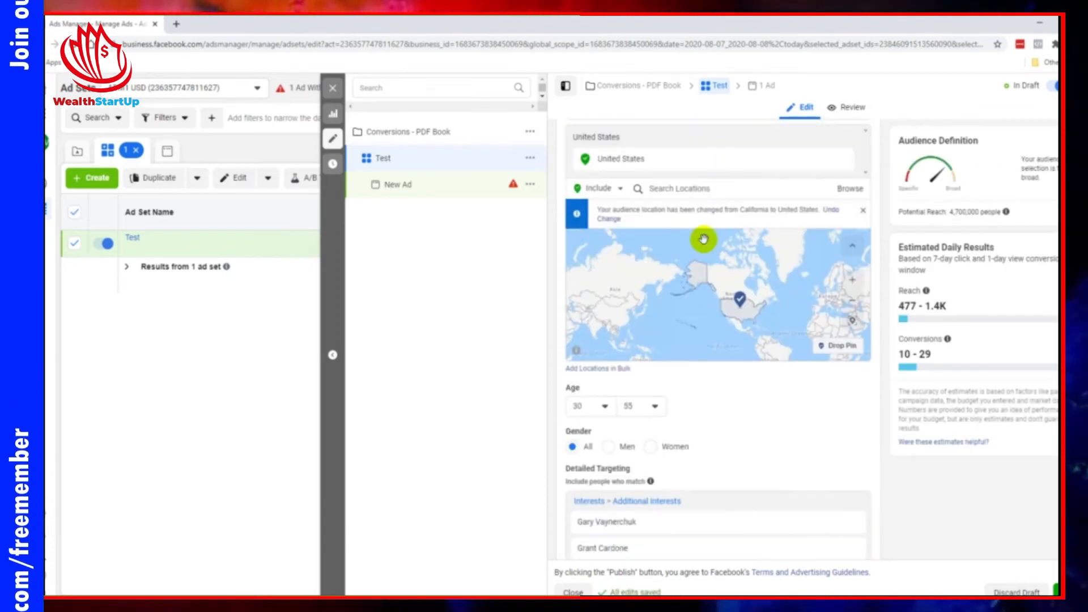
pyautogui.scroll(-2, 713, 440)
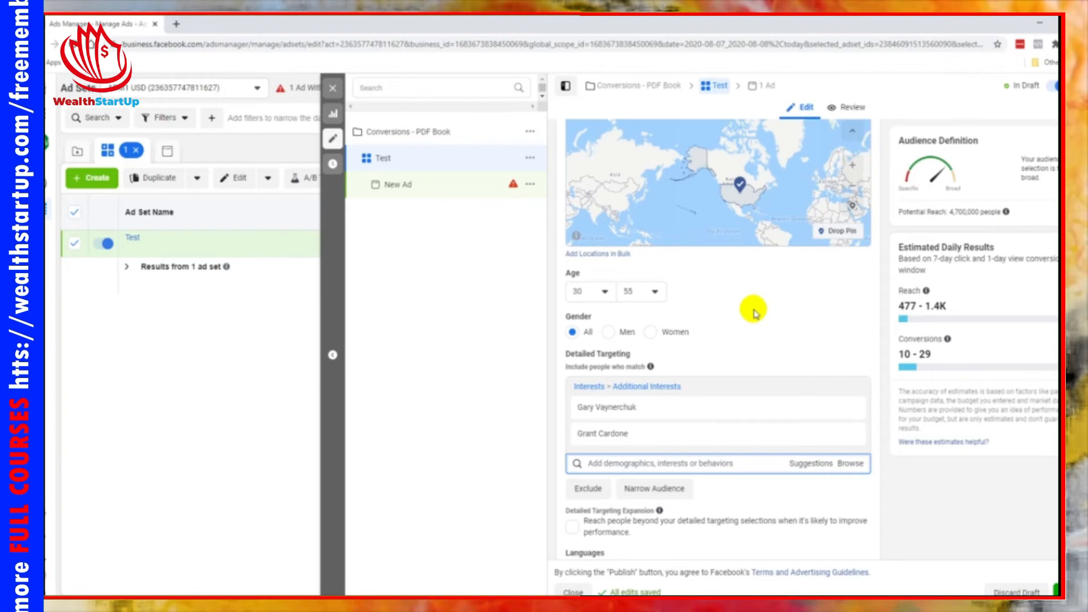
pyautogui.scroll(-2, 752, 363)
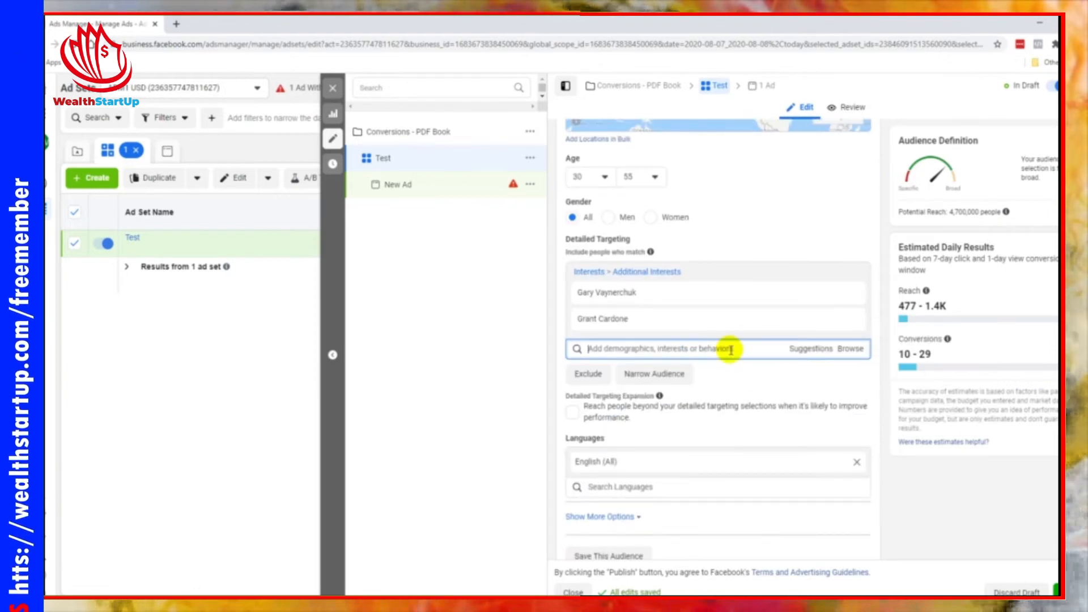
pyautogui.write('email')
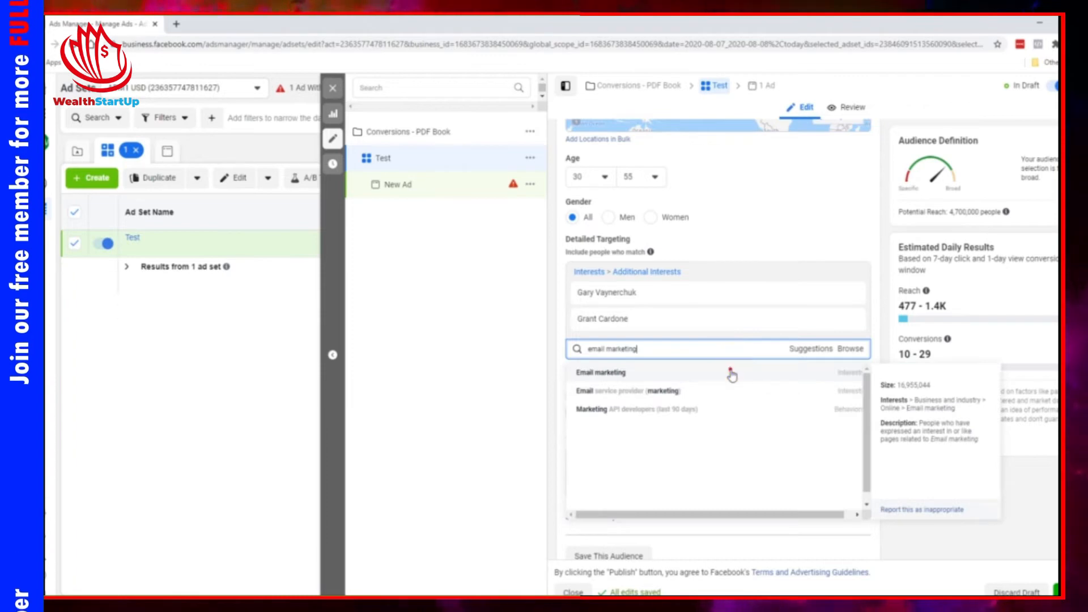
pyautogui.write(' marketing')
pyautogui.click(732, 373)
pyautogui.click(849, 251)
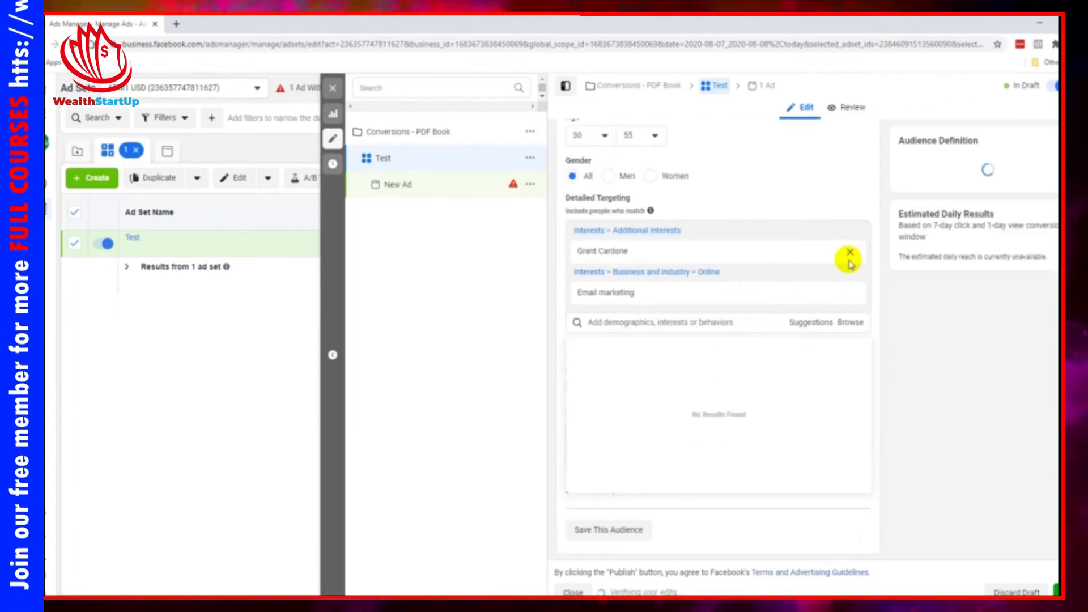
pyautogui.click(851, 252)
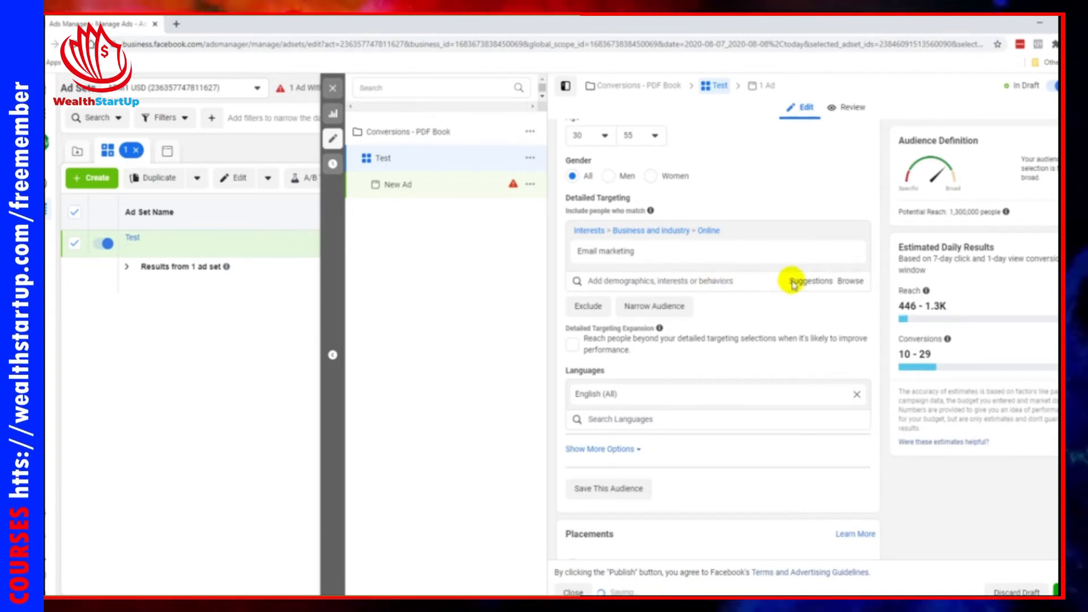
# Step: Switch the ad set to Manual Placements and exclude the Audience Network platform
pyautogui.scroll(3, 735, 311)
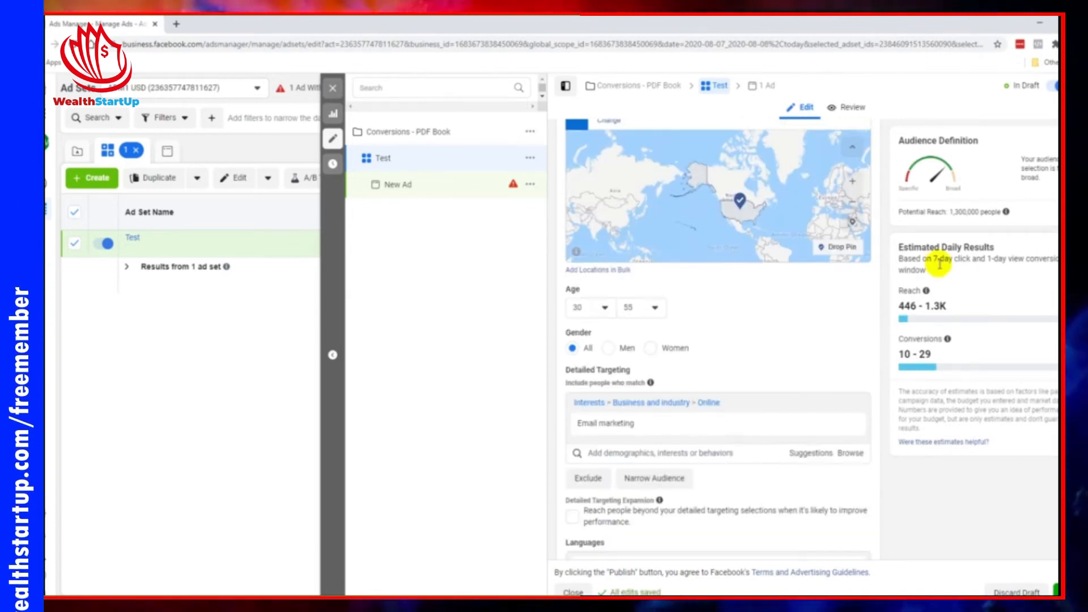
pyautogui.moveTo(710, 430)
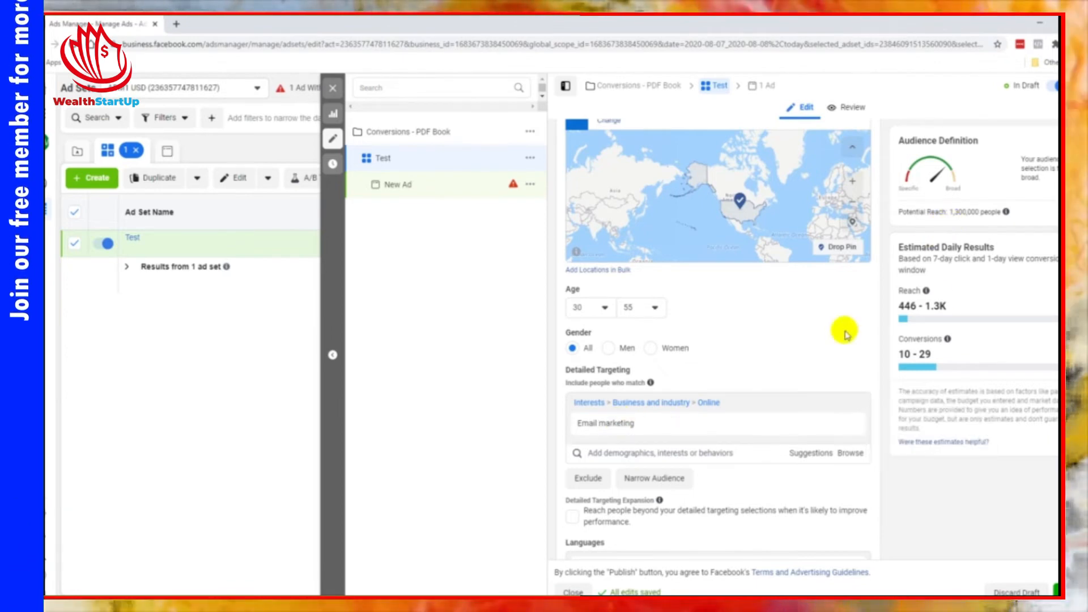
pyautogui.scroll(1, 773, 267)
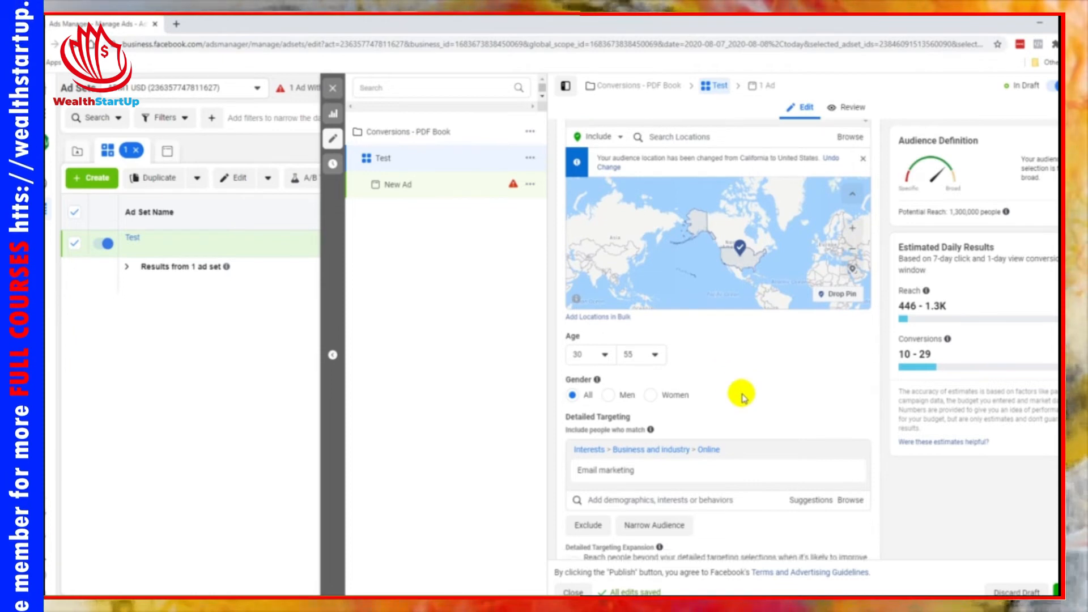
pyautogui.scroll(-2, 743, 396)
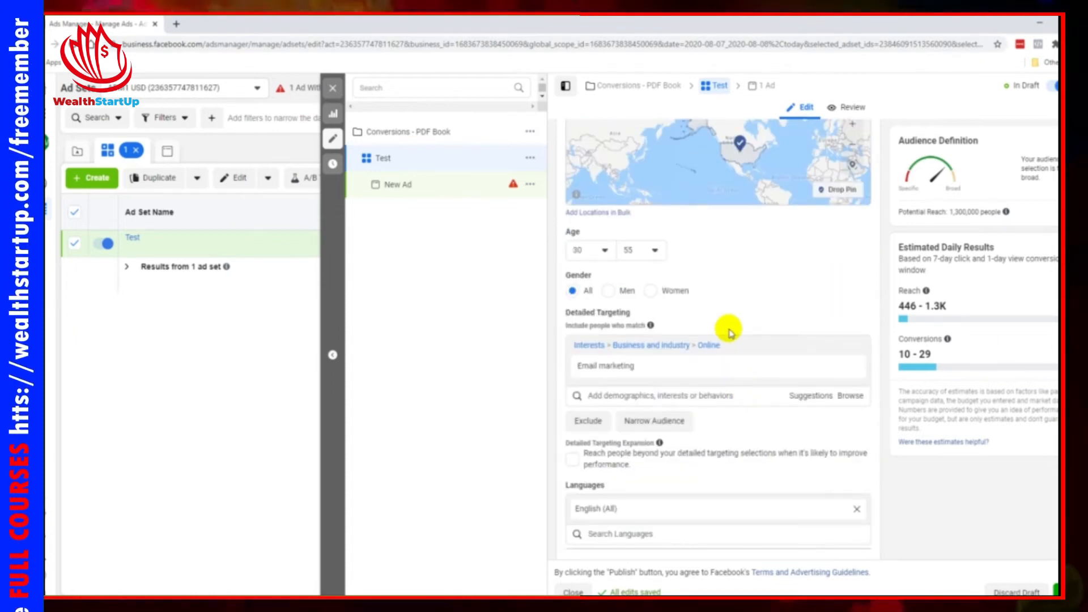
pyautogui.scroll(-1, 726, 329)
pyautogui.scroll(-5, 669, 408)
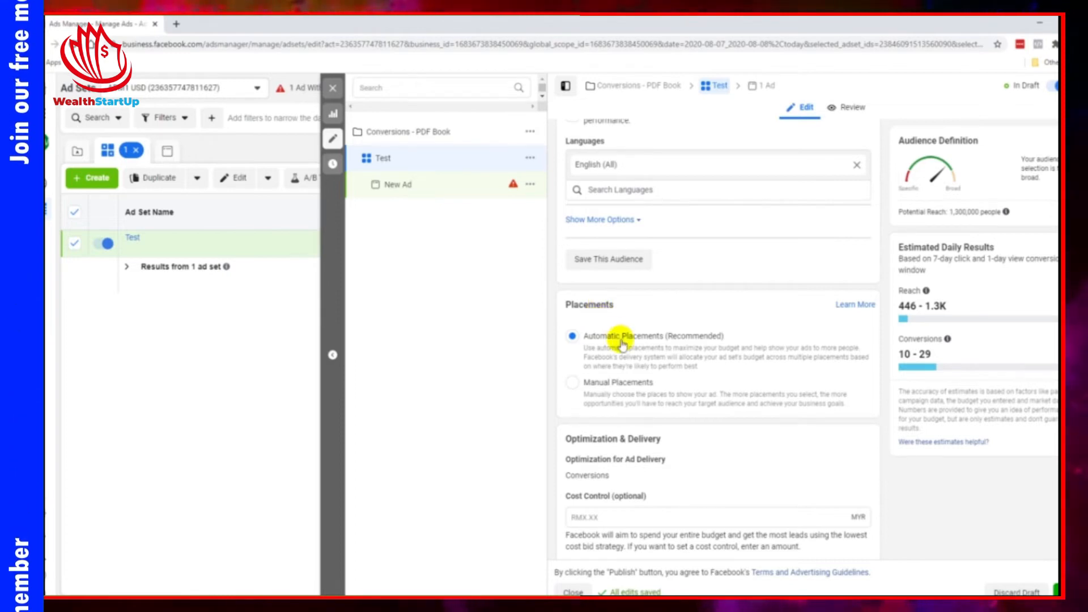
pyautogui.click(569, 389)
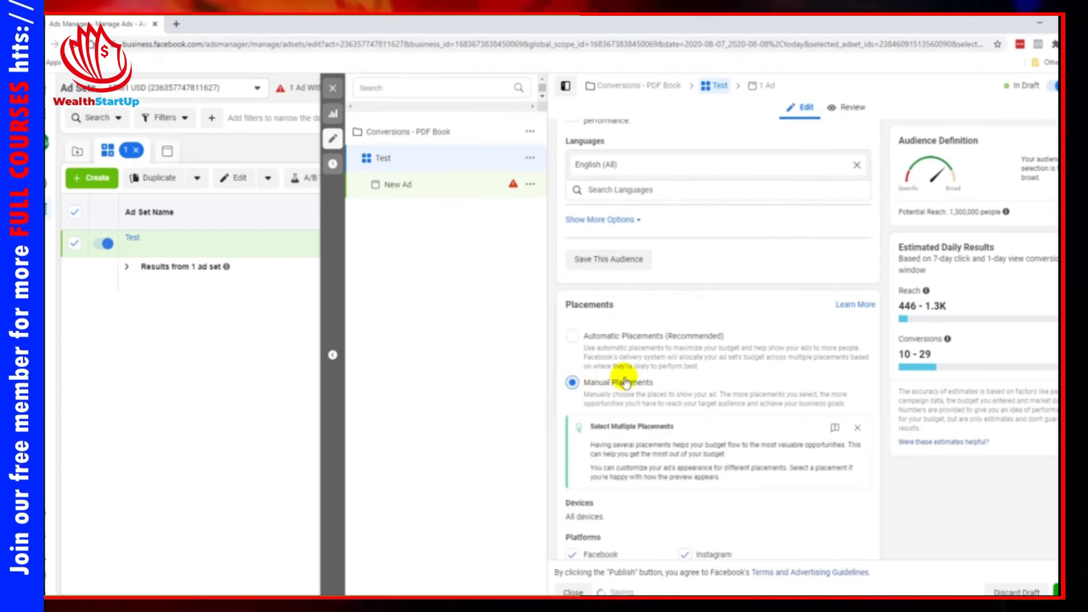
pyautogui.scroll(-2, 620, 379)
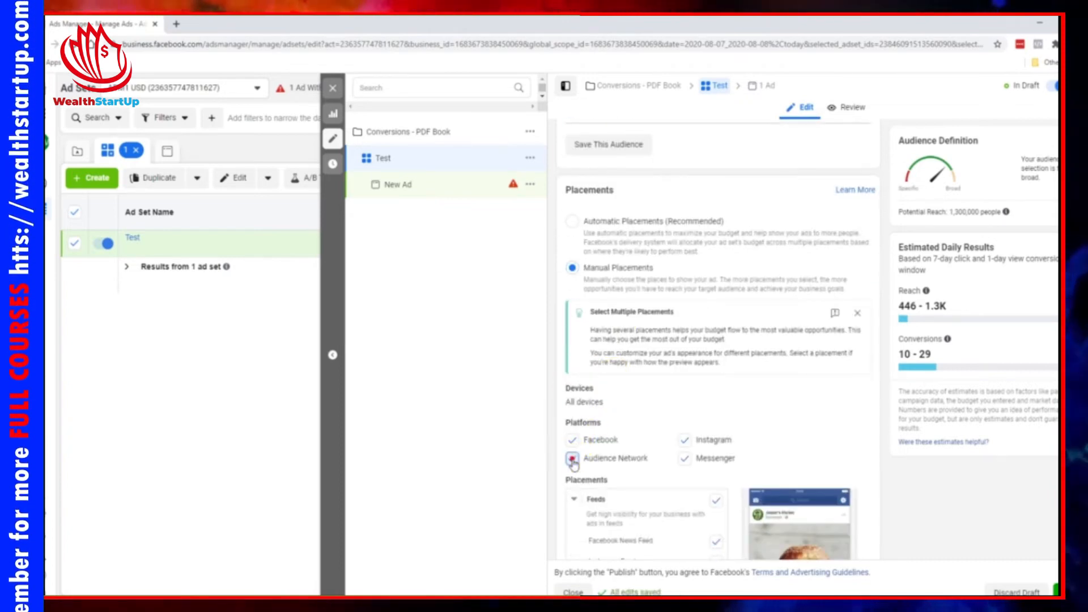
pyautogui.click(573, 459)
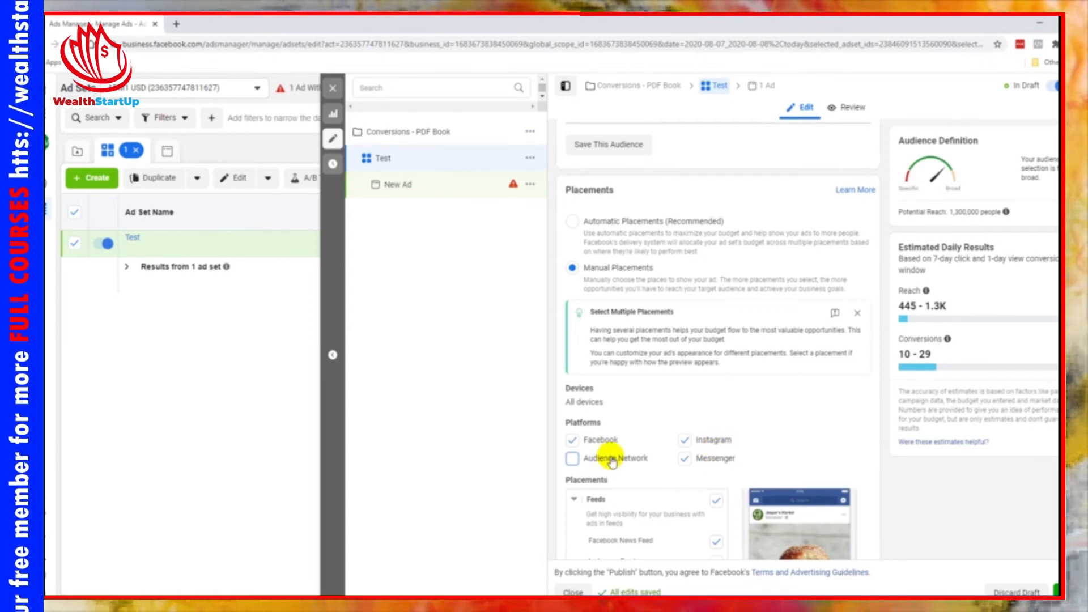
# Step: Look through the placements list and expand the additional Optimization & Delivery options to review the conversion window, charging and delivery type
pyautogui.scroll(-2, 612, 461)
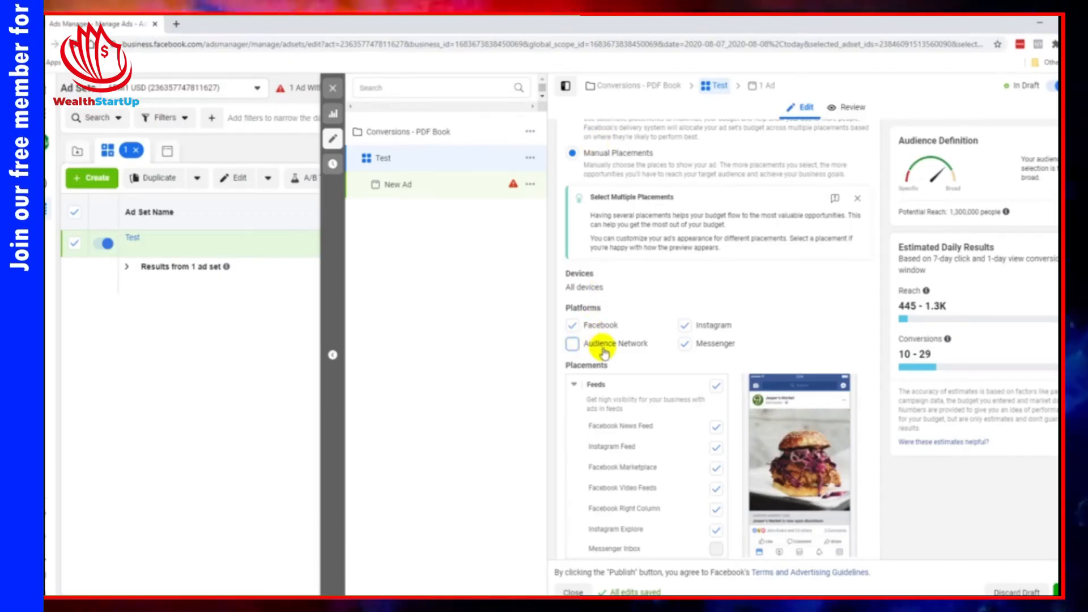
pyautogui.scroll(-1, 809, 306)
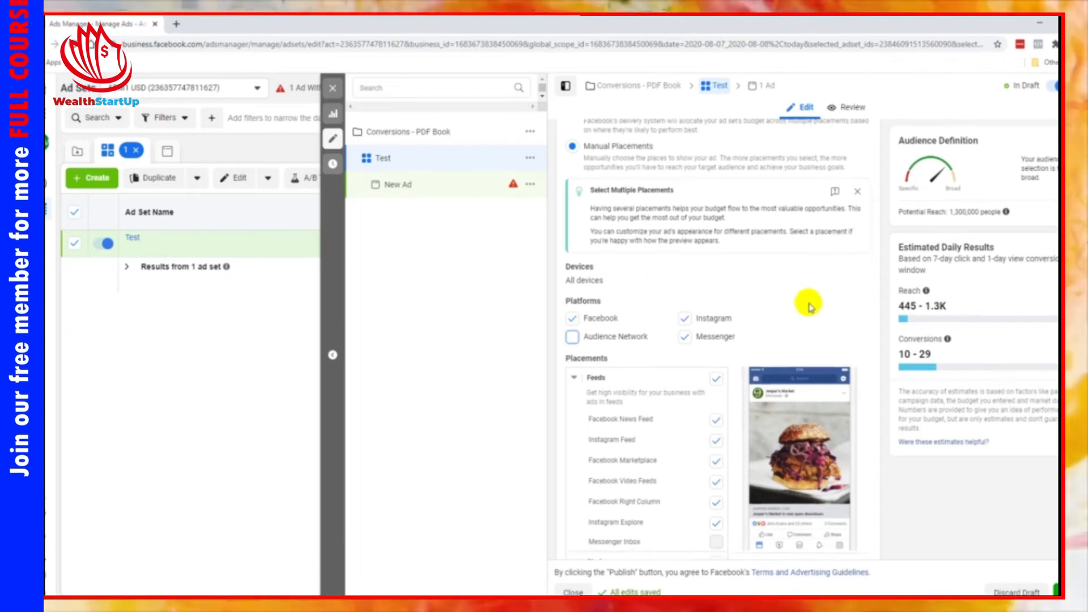
pyautogui.scroll(-15, 813, 405)
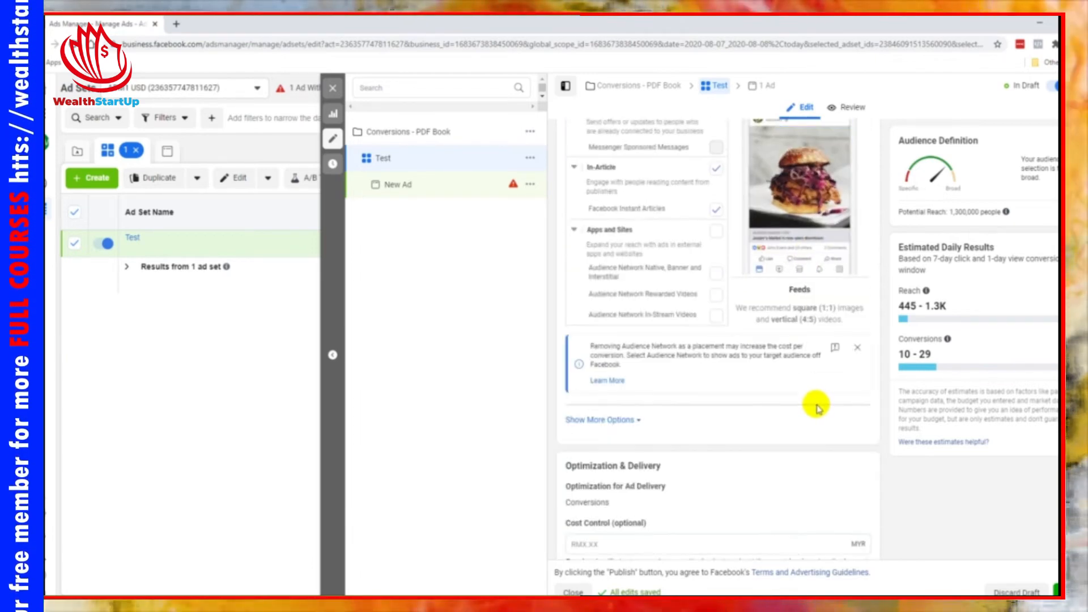
pyautogui.scroll(-2, 815, 403)
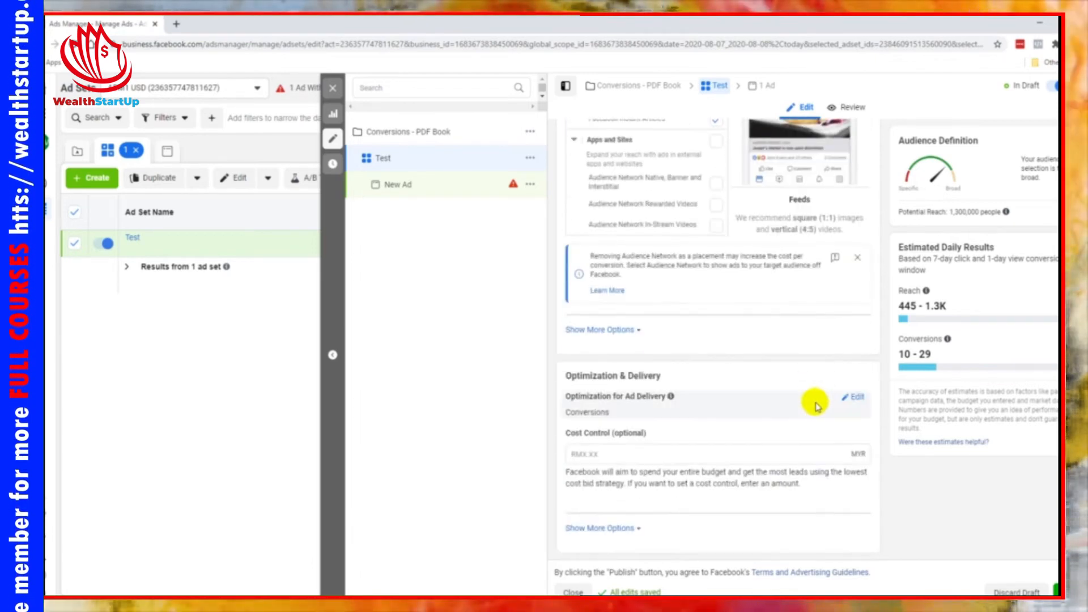
pyautogui.click(608, 528)
pyautogui.scroll(-2, 674, 453)
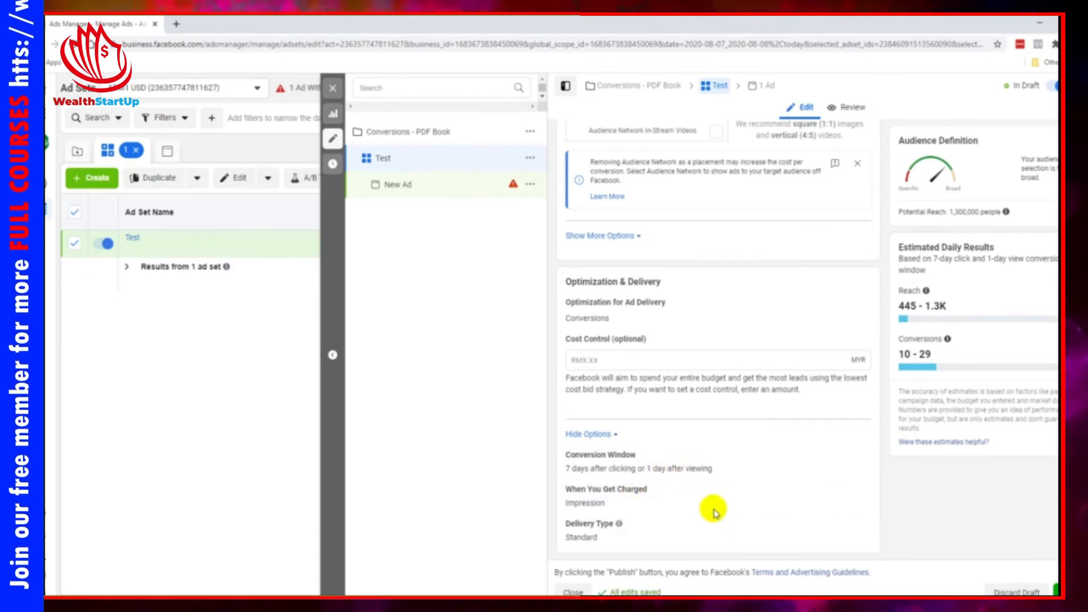
# Step: Rename the ad set as "FB IG USA 30-55 MF Email Marketing" and publish it
pyautogui.scroll(1, 736, 419)
pyautogui.scroll(20, 740, 412)
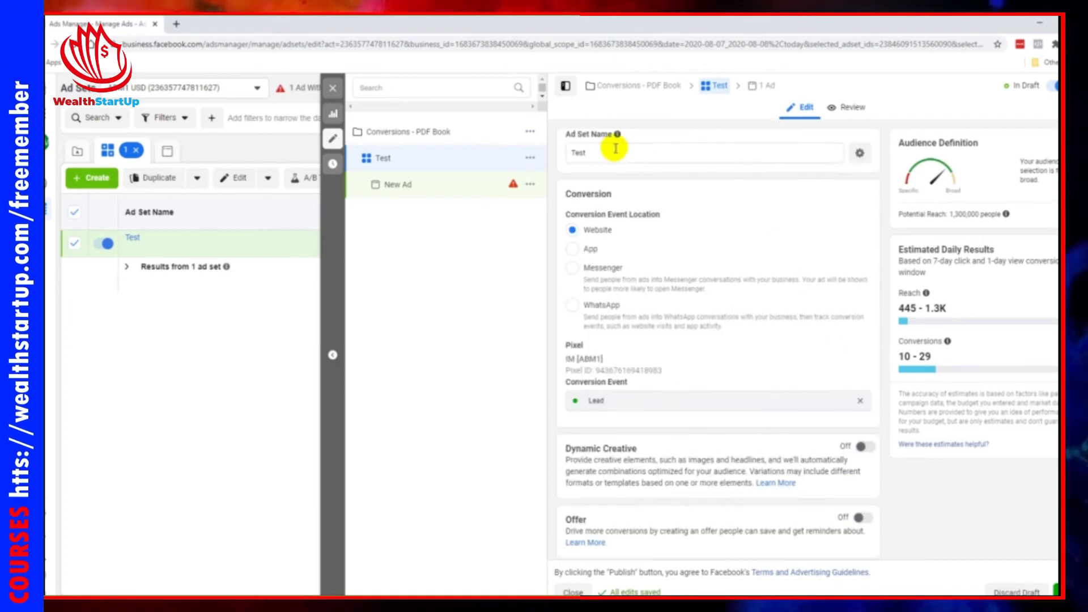
pyautogui.doubleClick(607, 152)
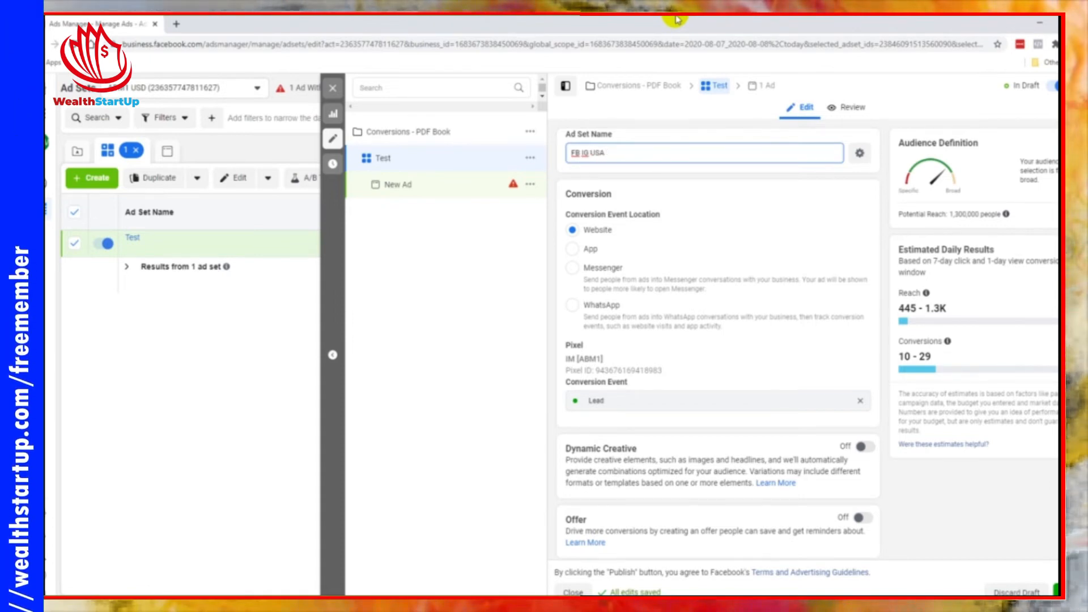
pyautogui.write('30-55')
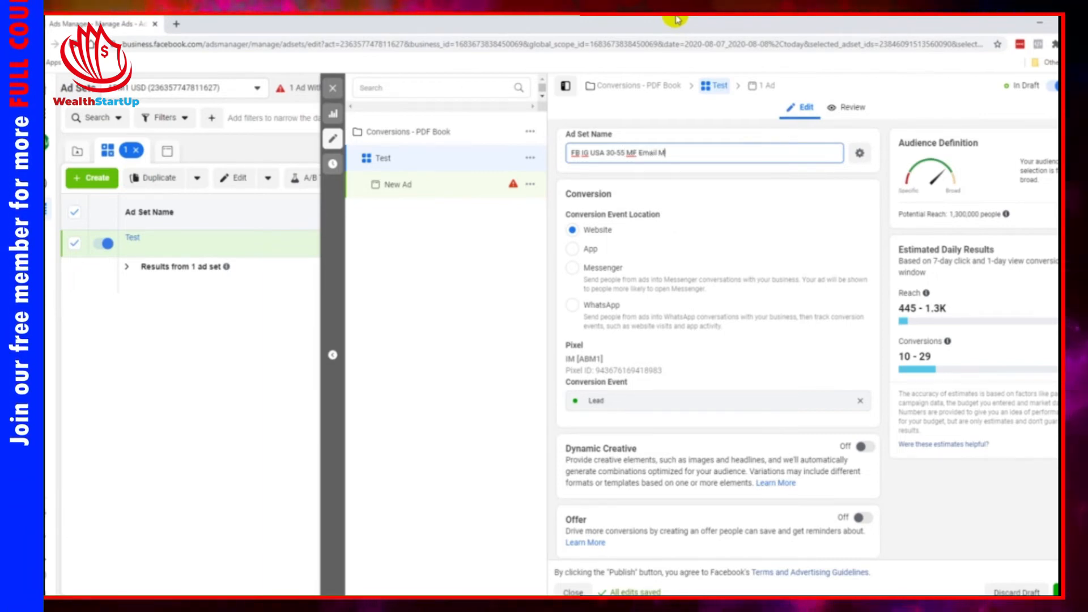
pyautogui.write('MF Email Marketing')
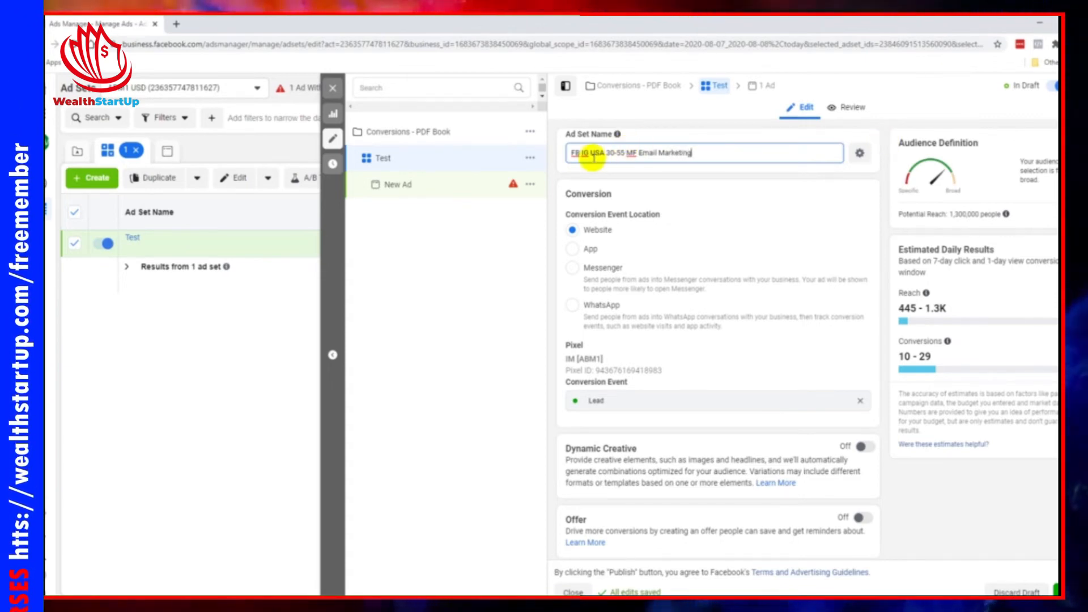
pyautogui.click(638, 153)
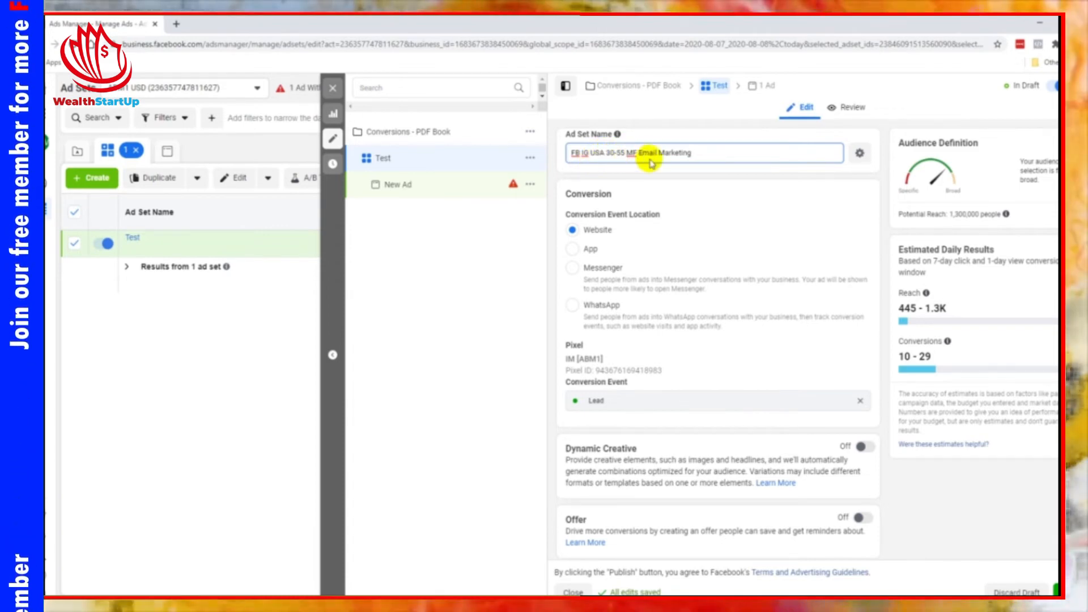
pyautogui.click(686, 188)
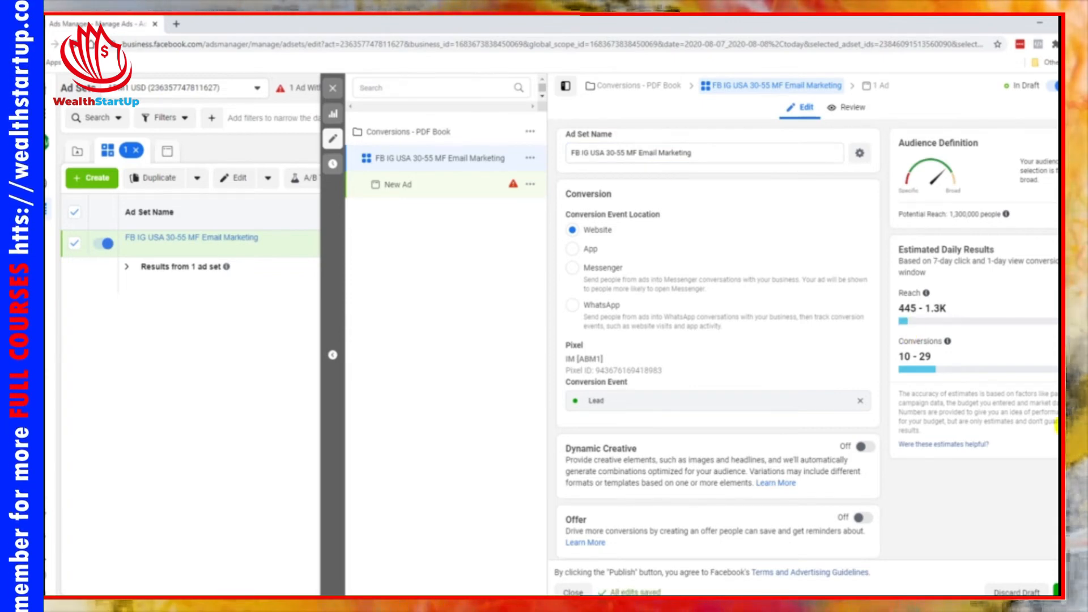
pyautogui.click(1054, 590)
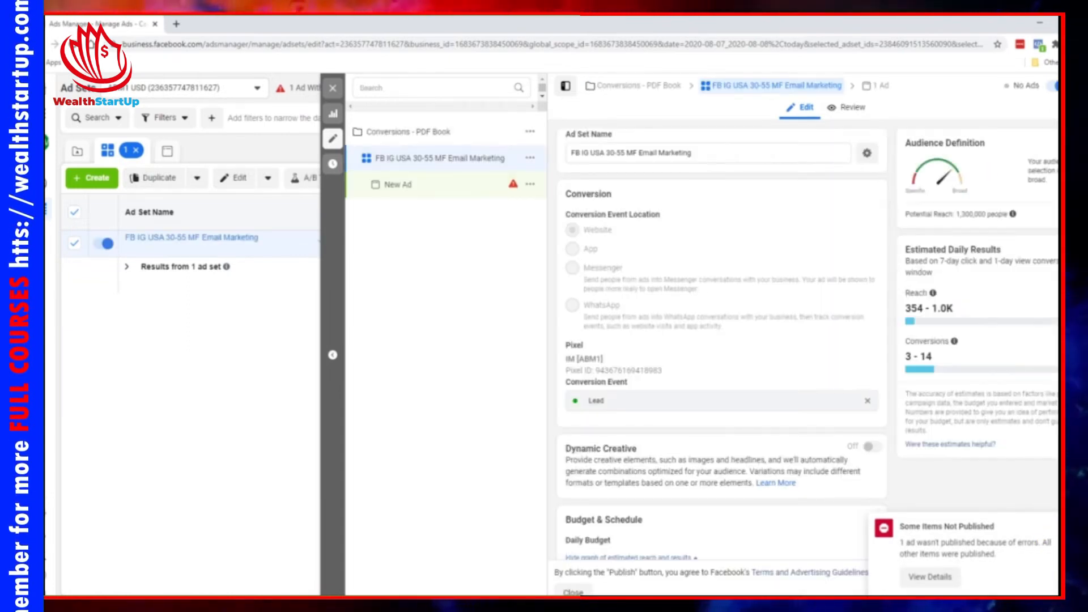
# Step: Review the published ad set's audience, delivery, budget and schedule settings, and view the New Ad's setup
pyautogui.scroll(-15, 934, 497)
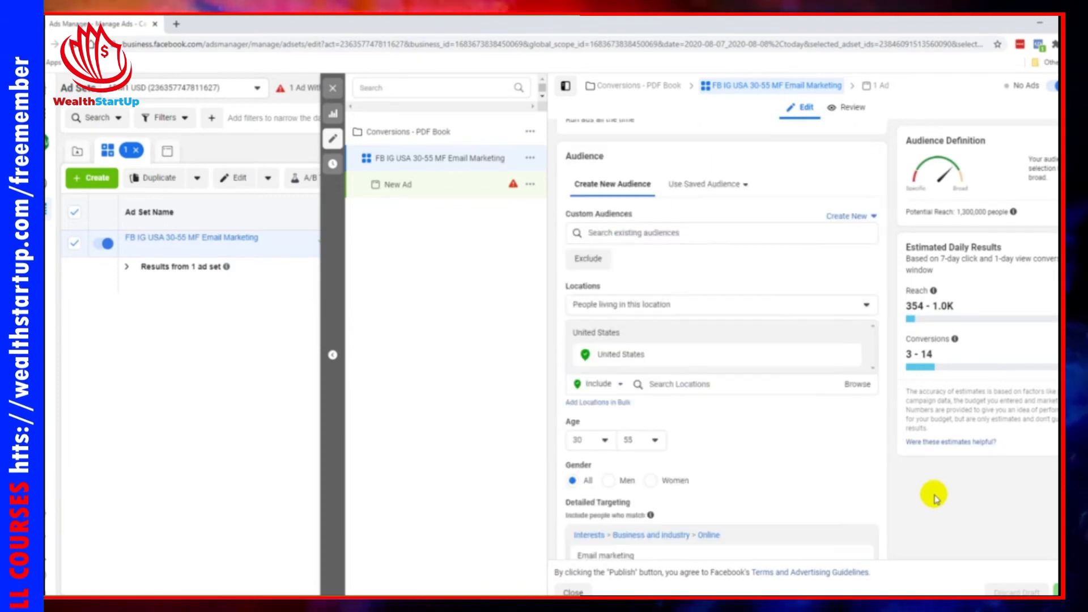
pyautogui.scroll(-15, 934, 497)
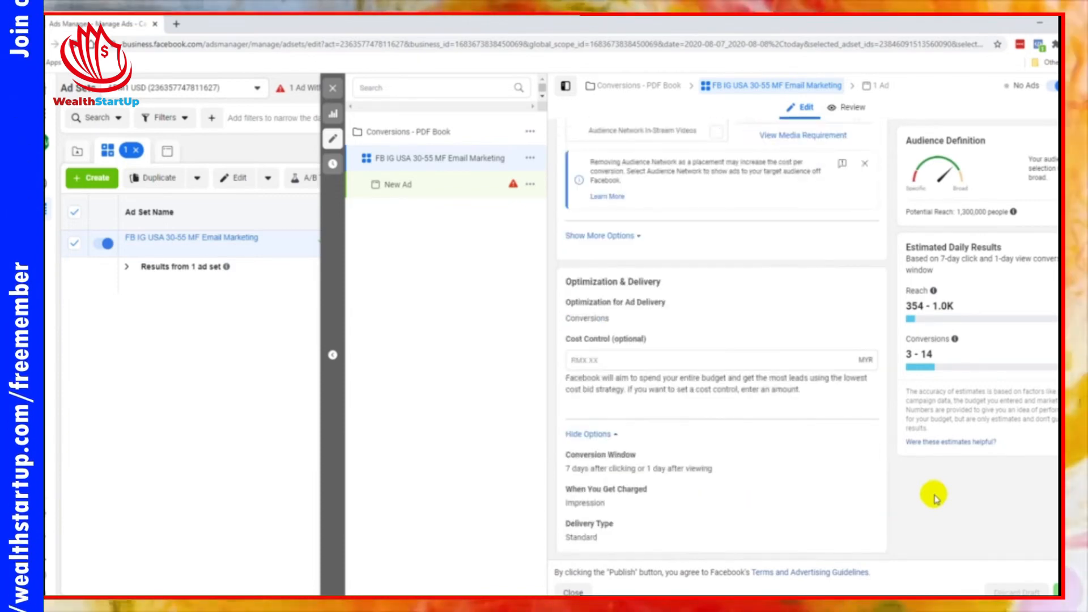
pyautogui.scroll(5, 933, 498)
pyautogui.scroll(15, 933, 497)
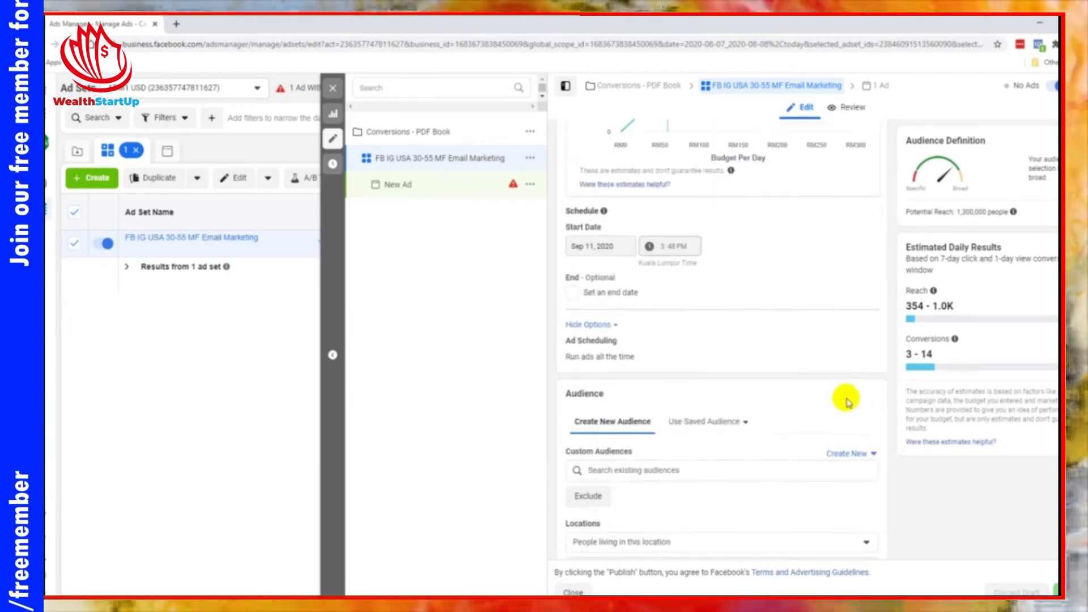
pyautogui.scroll(-8, 699, 381)
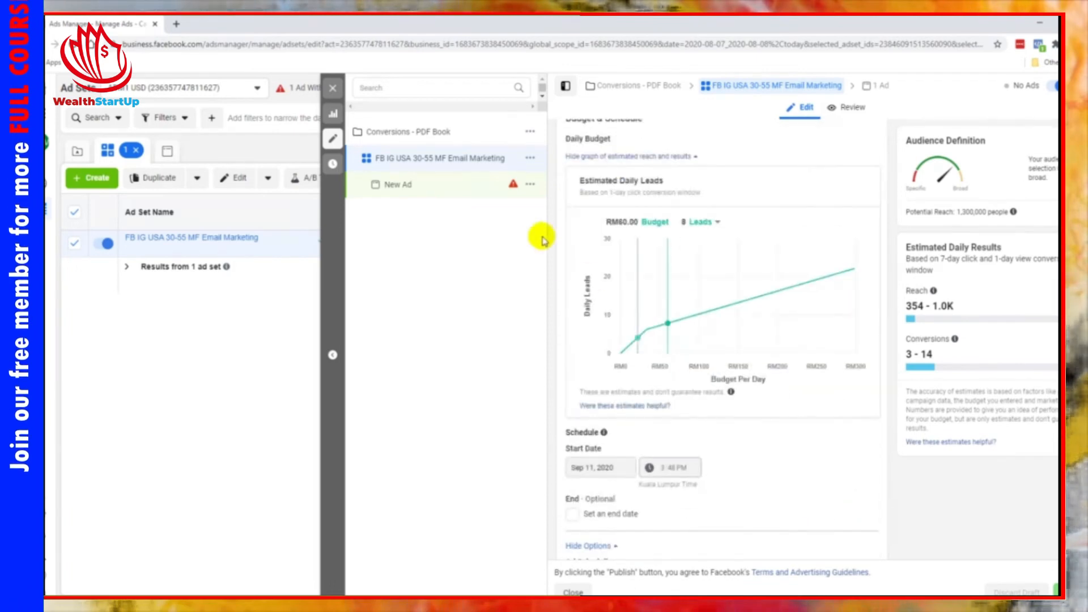
pyautogui.click(512, 186)
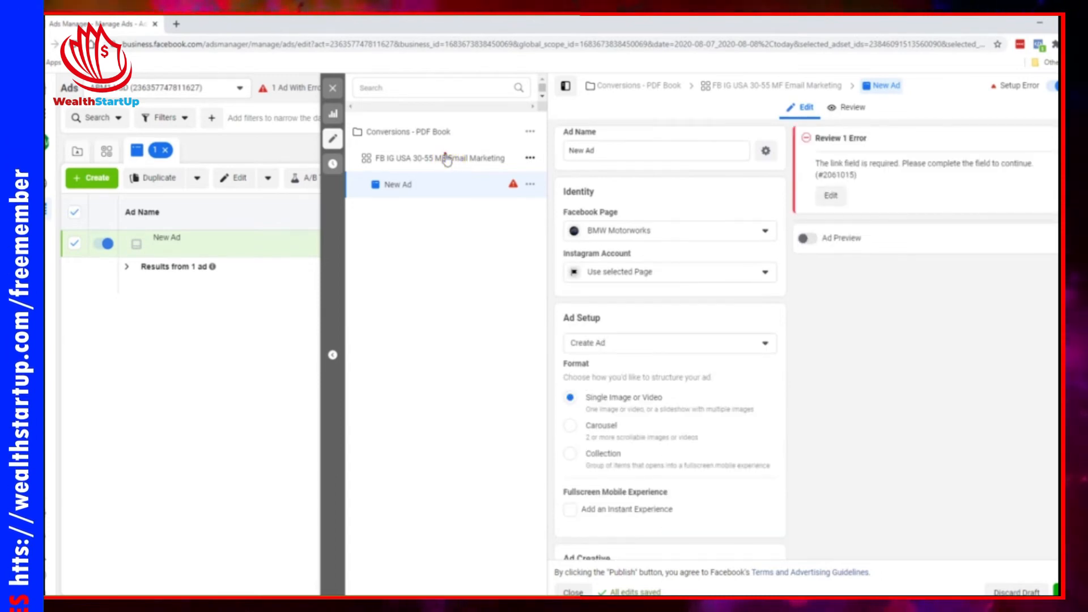
pyautogui.click(447, 159)
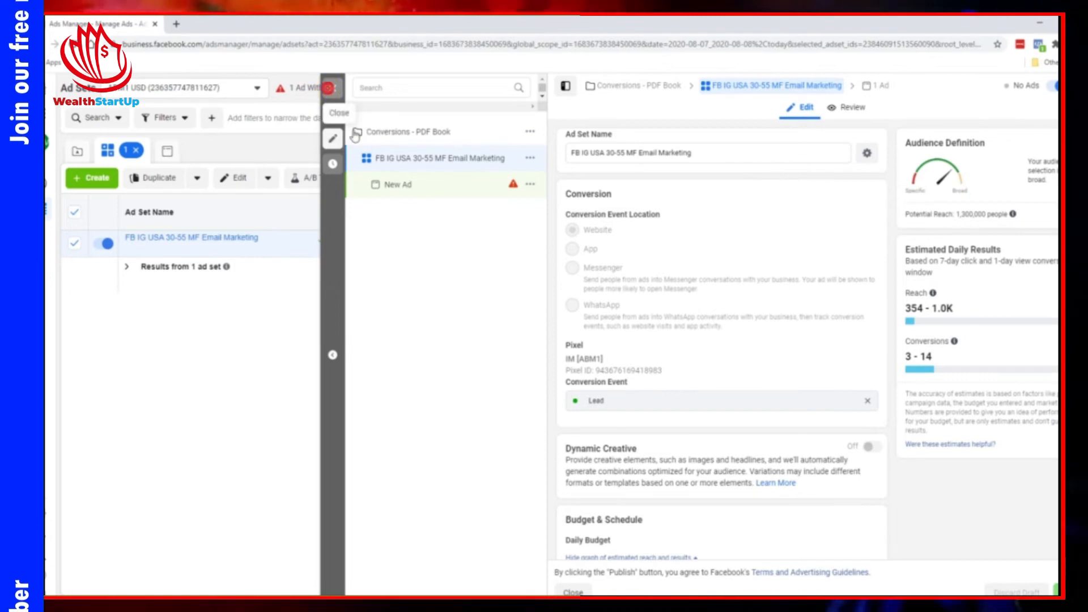
# Step: Return to the campaigns list and open the "Conversions - PDF Book" campaign to review its details and Campaign Budget Optimization setting
pyautogui.click(340, 148)
pyautogui.click(338, 149)
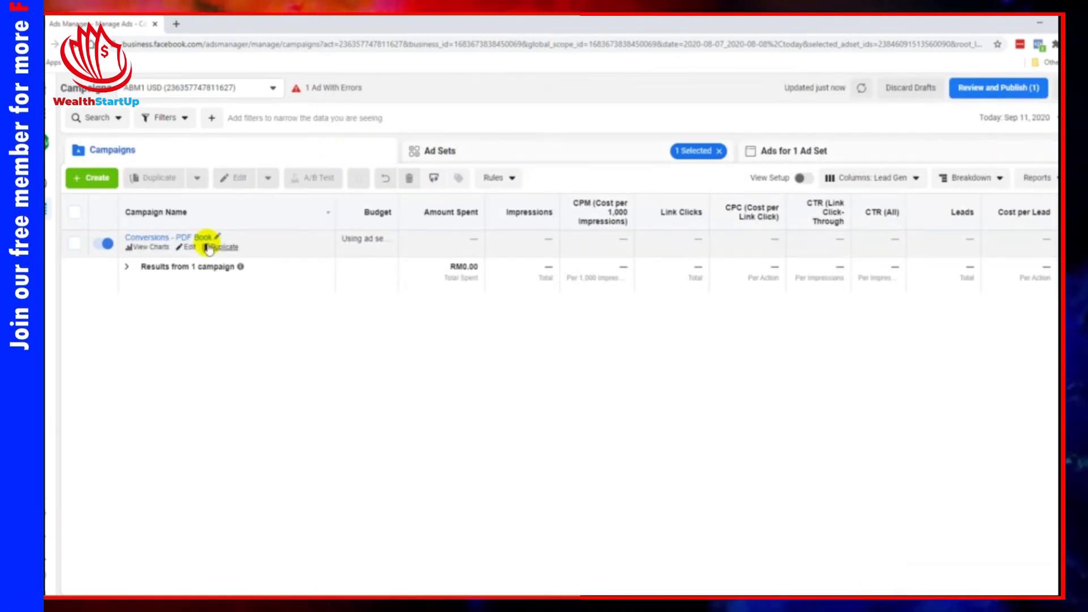
pyautogui.click(192, 249)
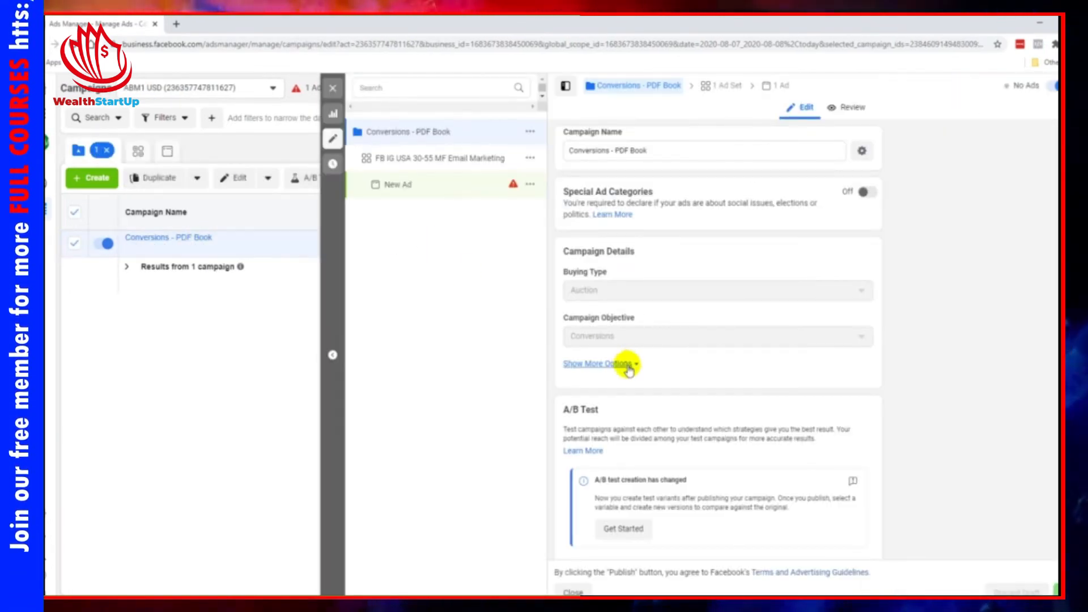
pyautogui.scroll(-3, 626, 366)
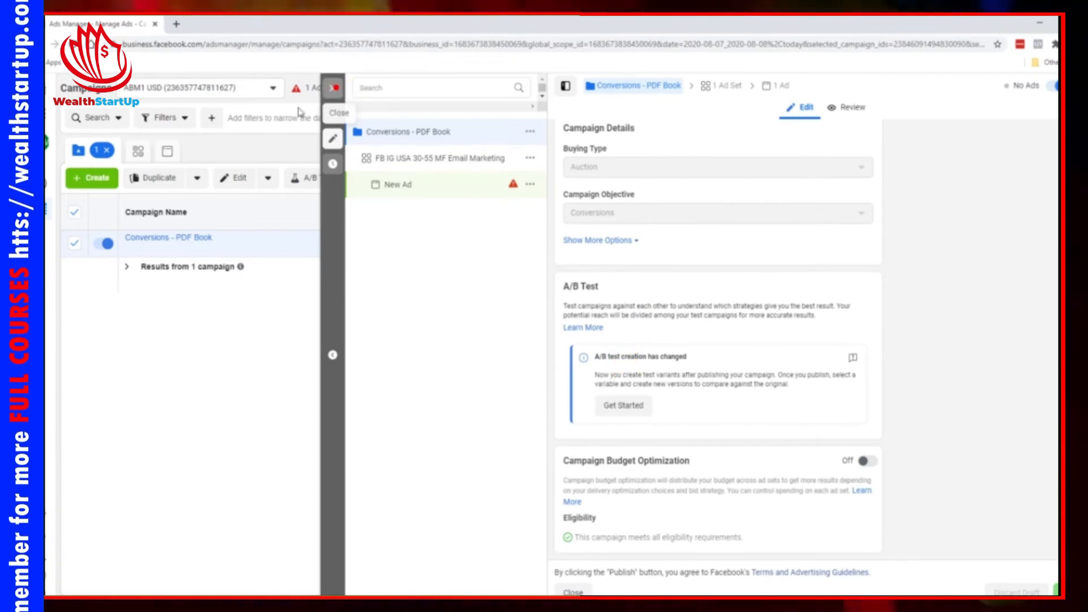
# Step: Open the "FB IG USA 30-55 MF Email Marketing" ad set for editing and look through its conversion, schedule, audience and placement settings
pyautogui.click(333, 88)
pyautogui.click(425, 152)
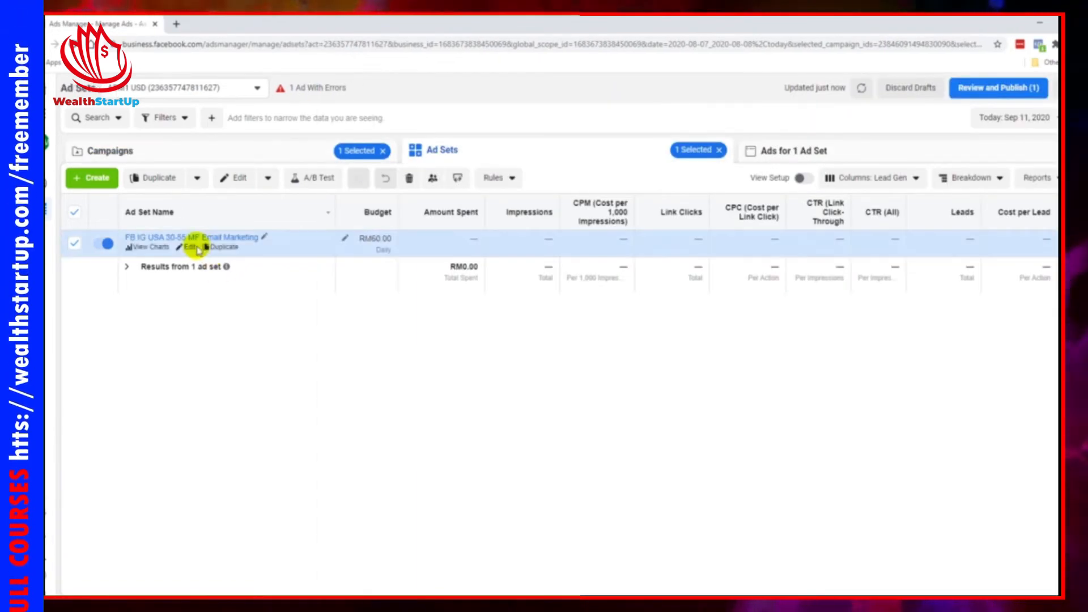
pyautogui.click(188, 250)
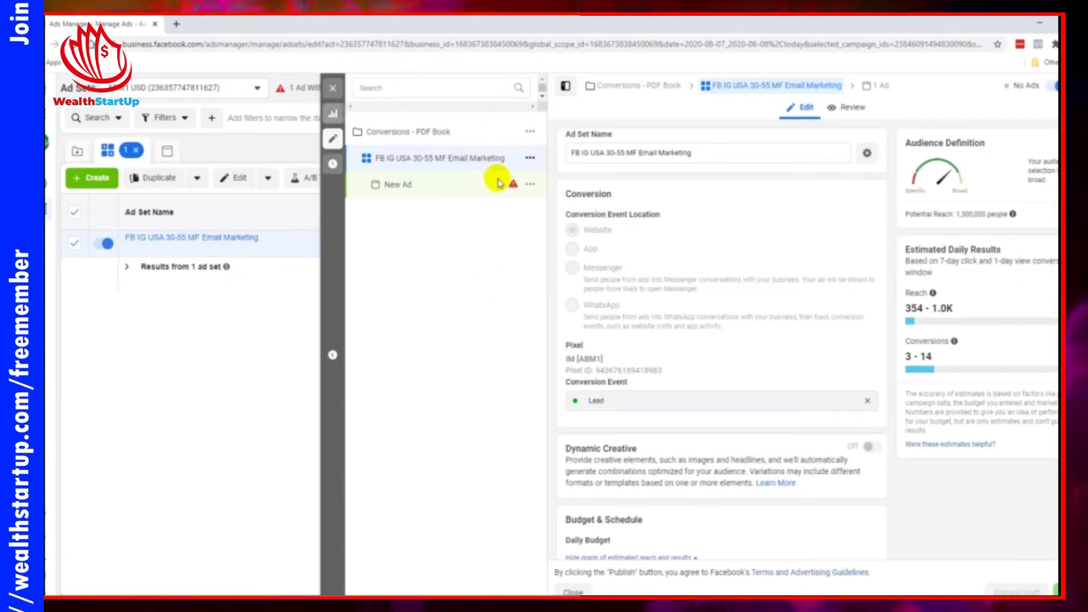
pyautogui.scroll(-3, 610, 249)
pyautogui.scroll(-7, 611, 249)
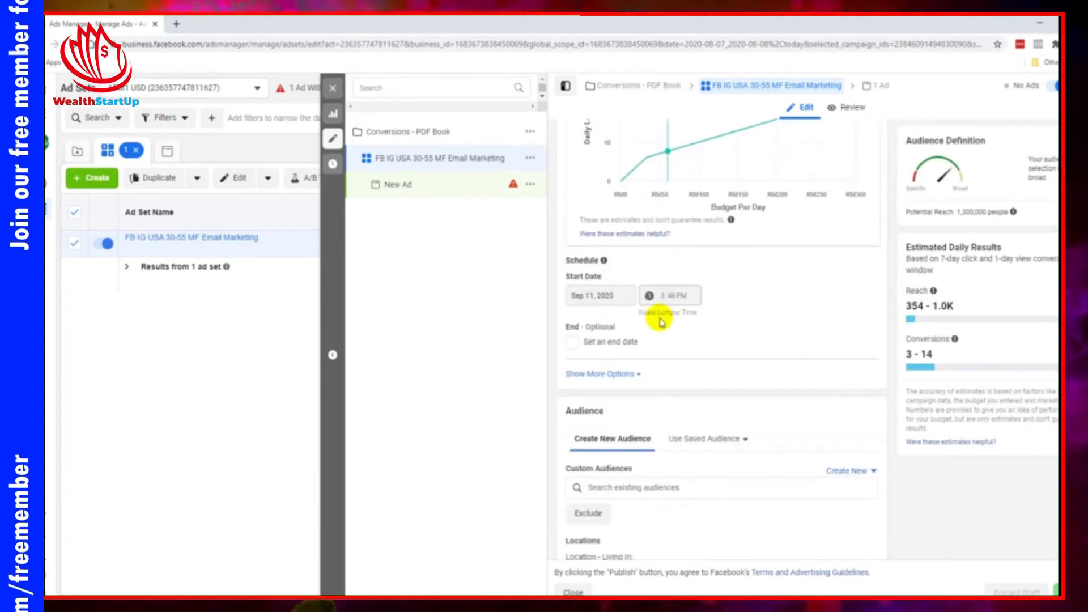
pyautogui.scroll(-10, 657, 387)
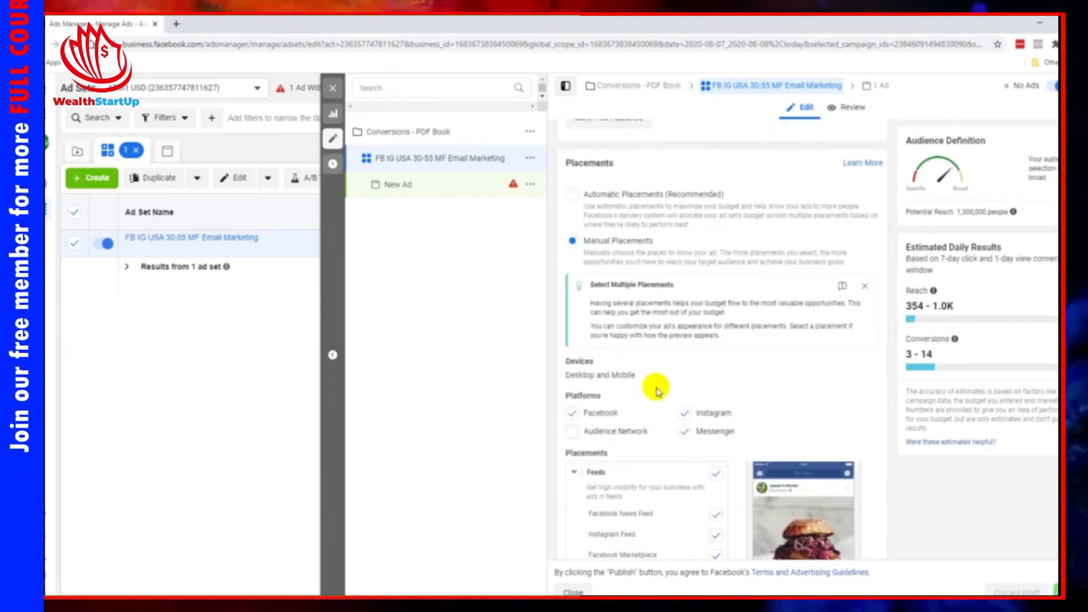
pyautogui.scroll(-10, 657, 387)
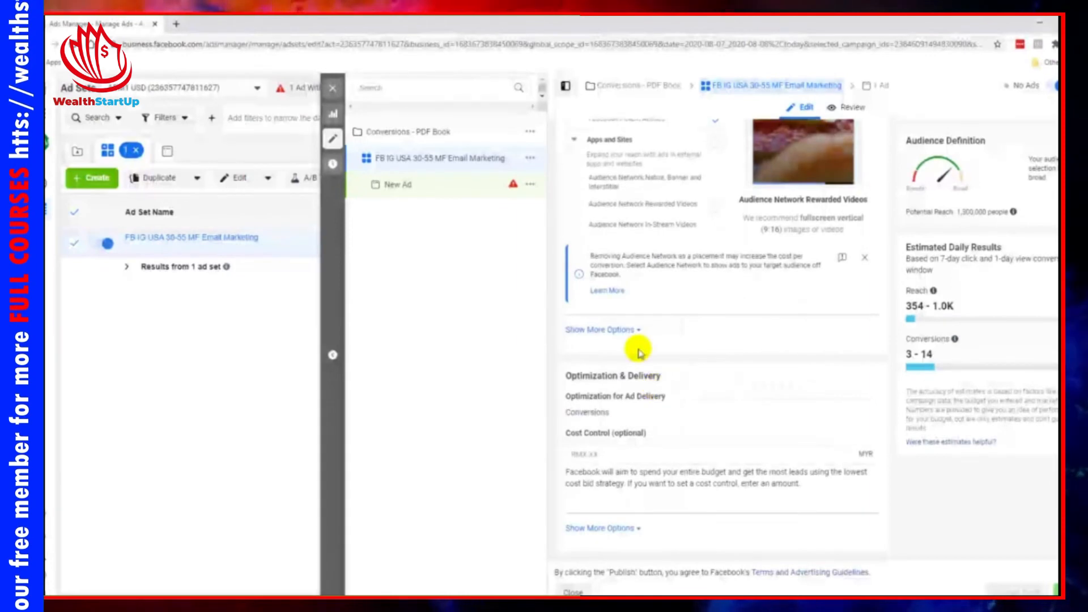
# Step: Expand the additional placement and Optimization & Delivery options and review them, returning to the start of the ad set's settings
pyautogui.click(626, 331)
pyautogui.scroll(-3, 697, 354)
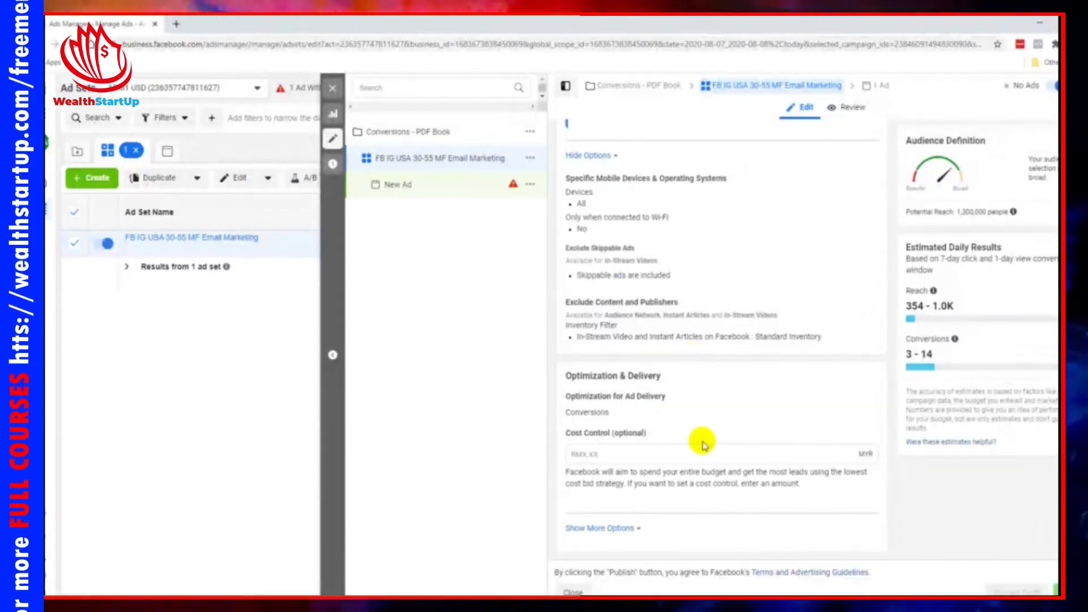
pyautogui.click(628, 529)
pyautogui.scroll(-2, 678, 501)
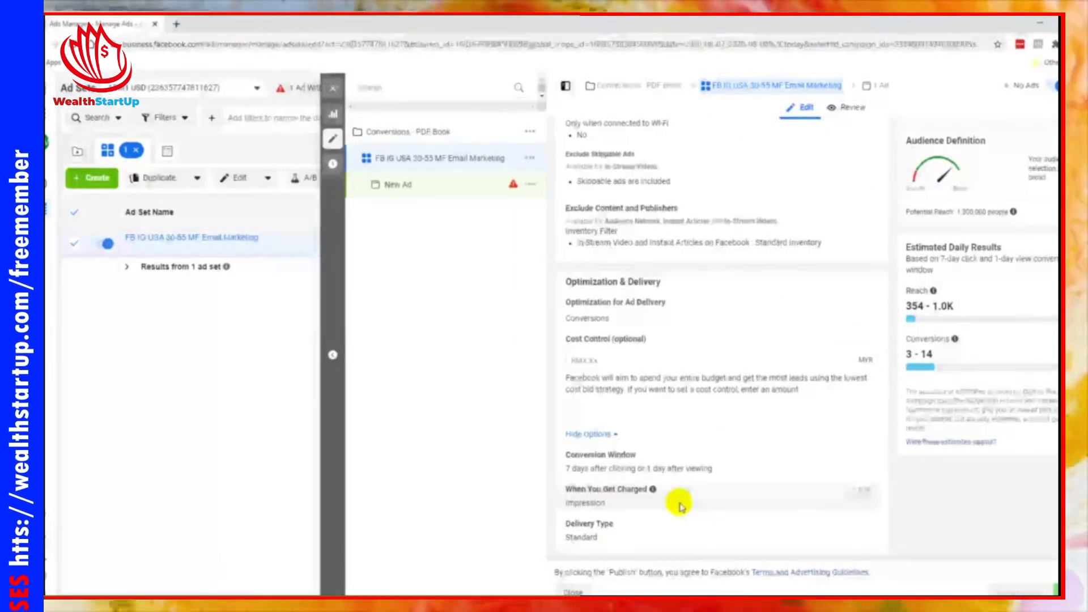
pyautogui.scroll(15, 698, 519)
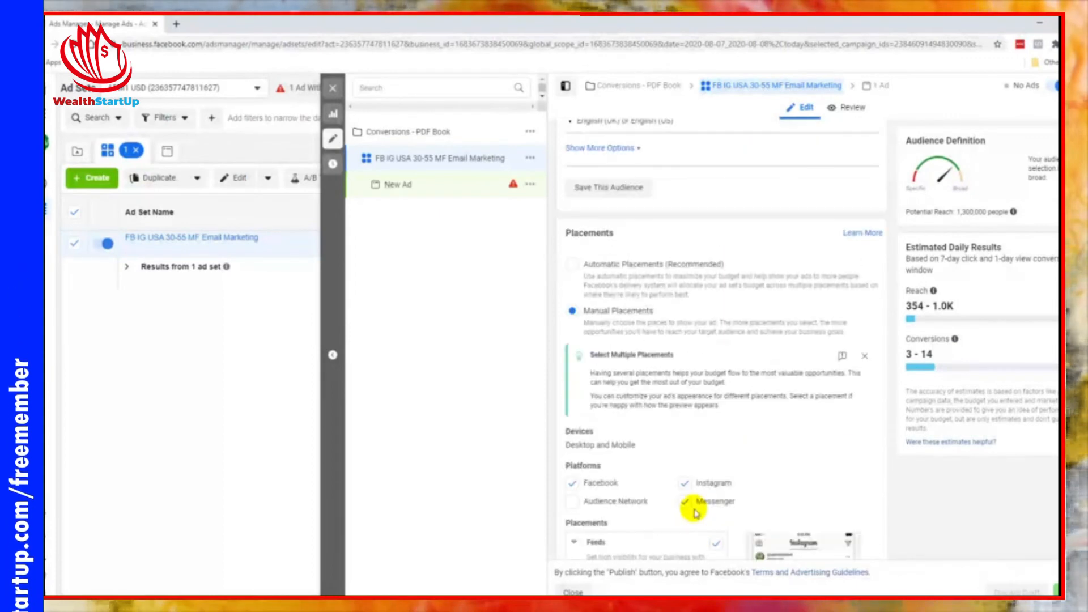
pyautogui.scroll(15, 694, 510)
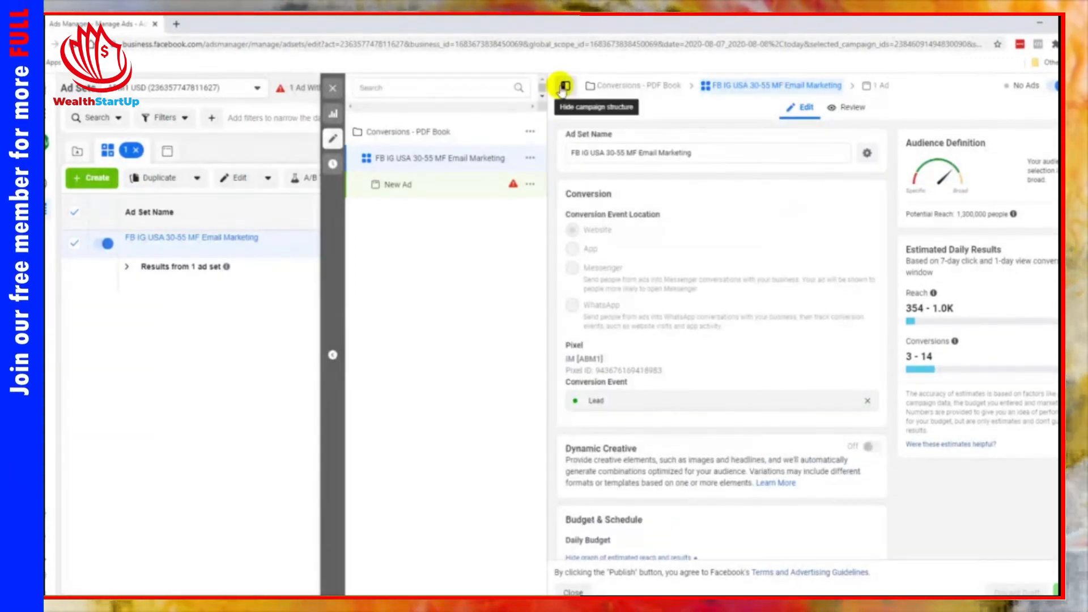
# Step: Hide and restore the campaign structure, and inspect the error flagged on the New Ad
pyautogui.click(563, 86)
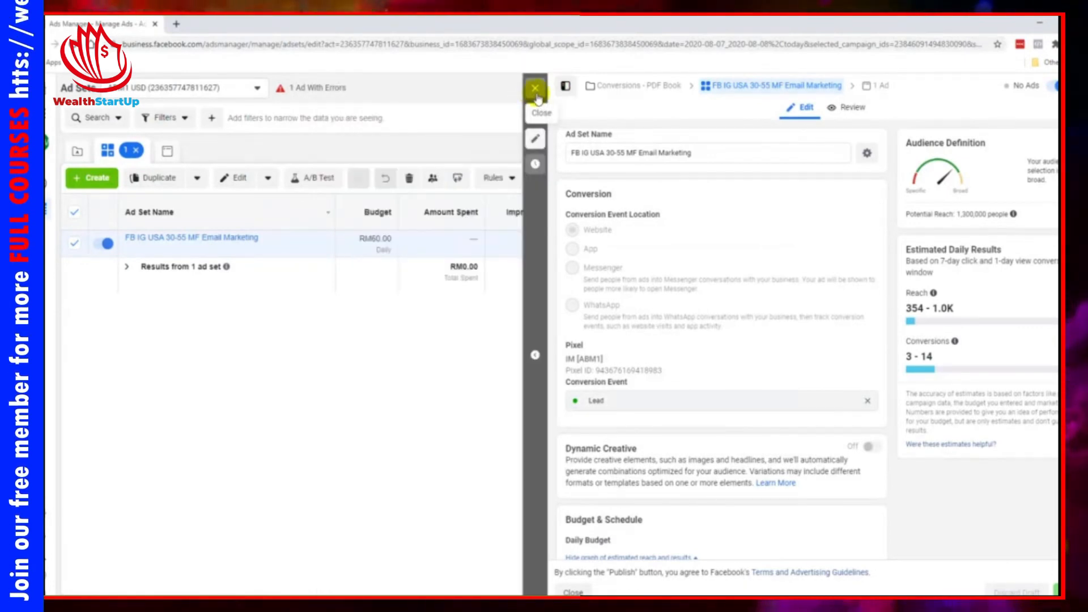
pyautogui.click(565, 86)
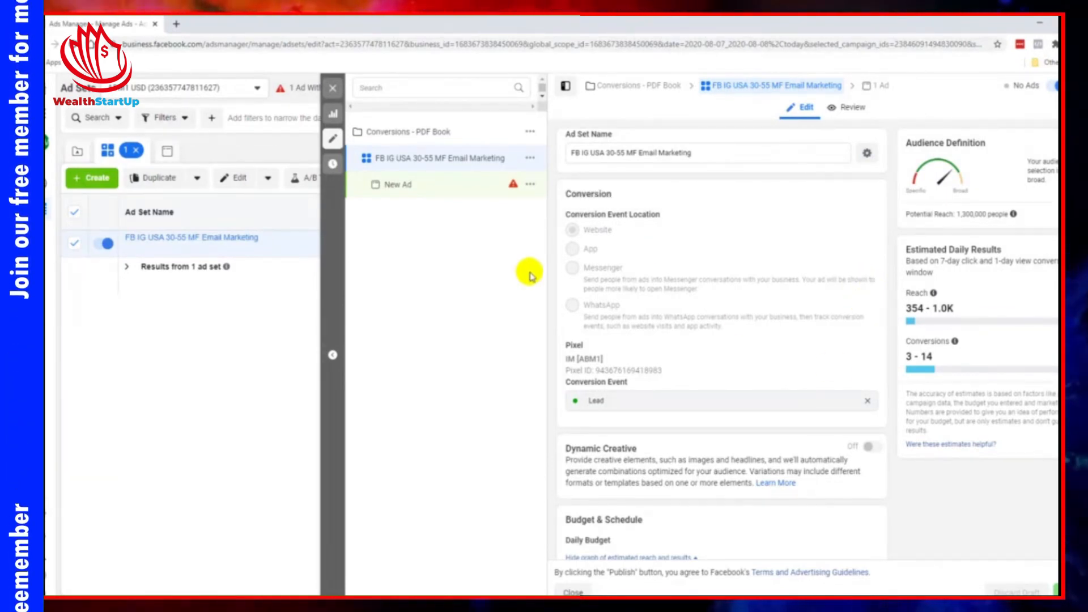
pyautogui.moveTo(517, 187)
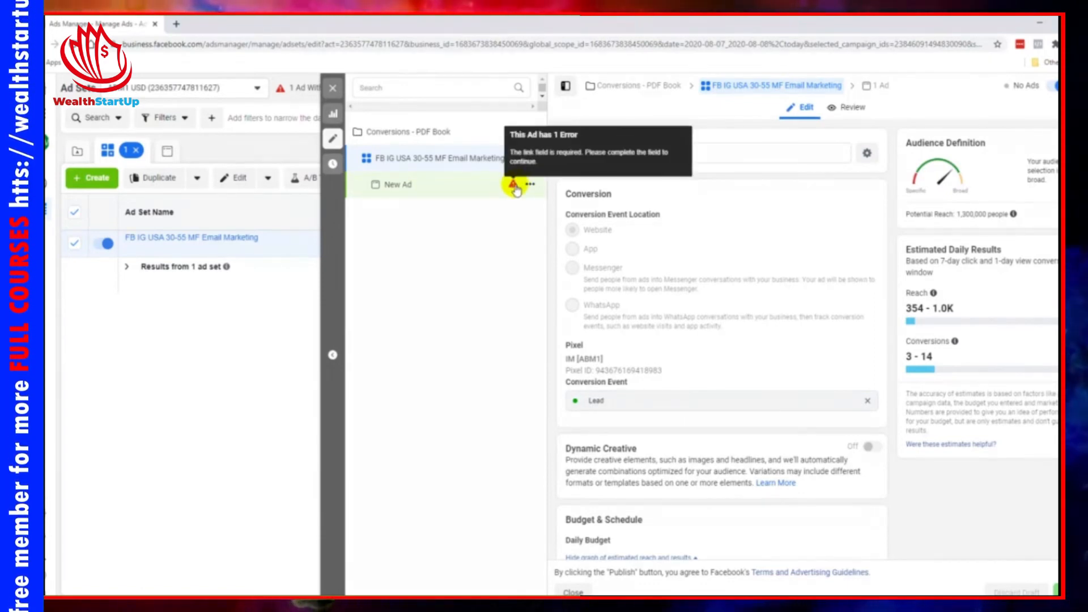
pyautogui.moveTo(717, 226)
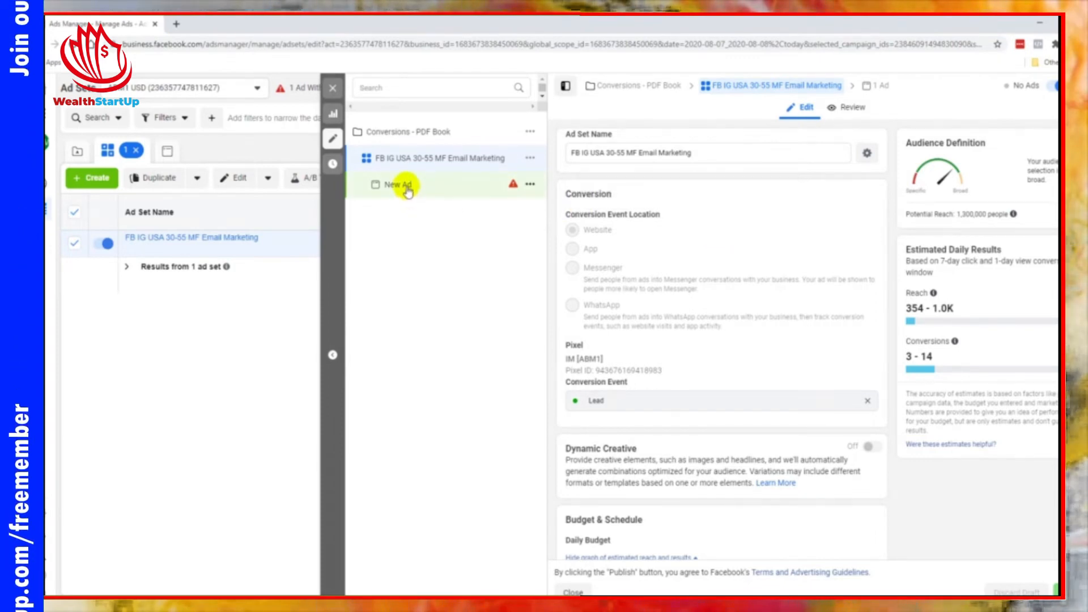
# Step: Open the ad set's draft ad for editing and rename it "Post 1"
pyautogui.click(331, 91)
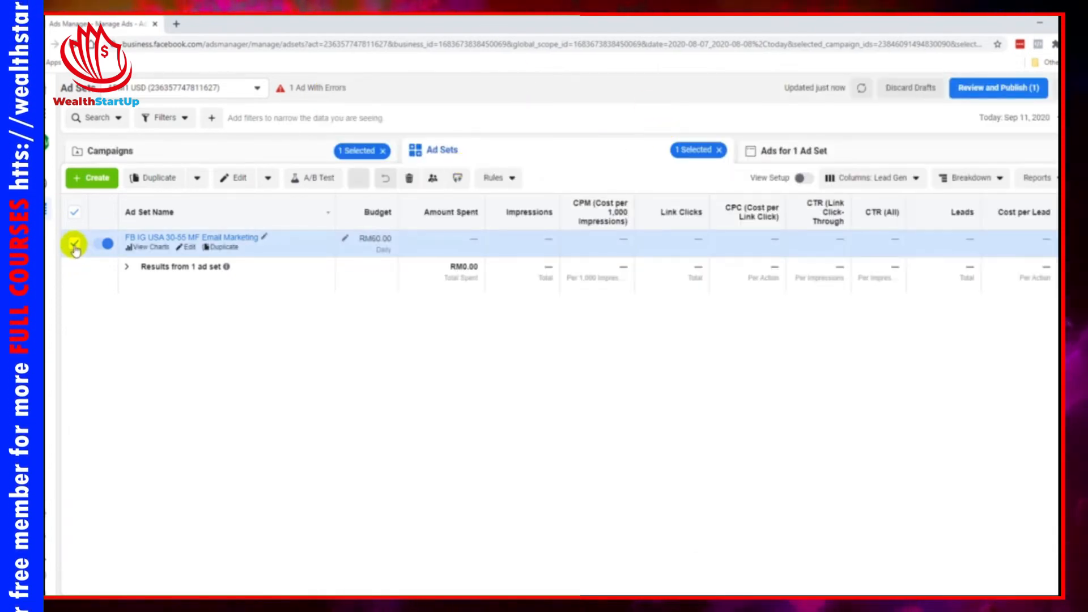
pyautogui.click(800, 156)
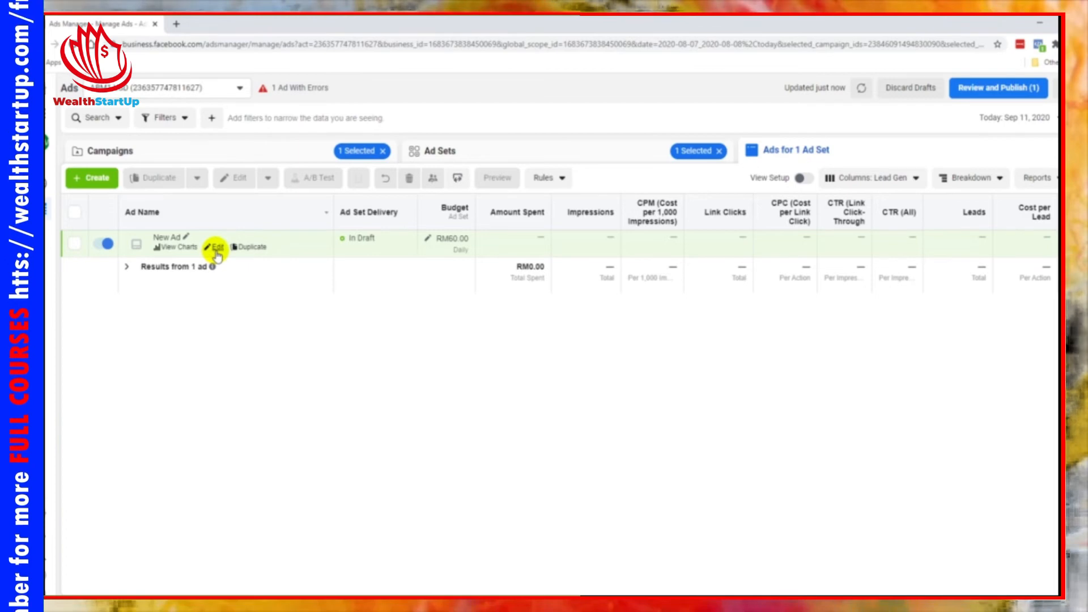
pyautogui.click(217, 250)
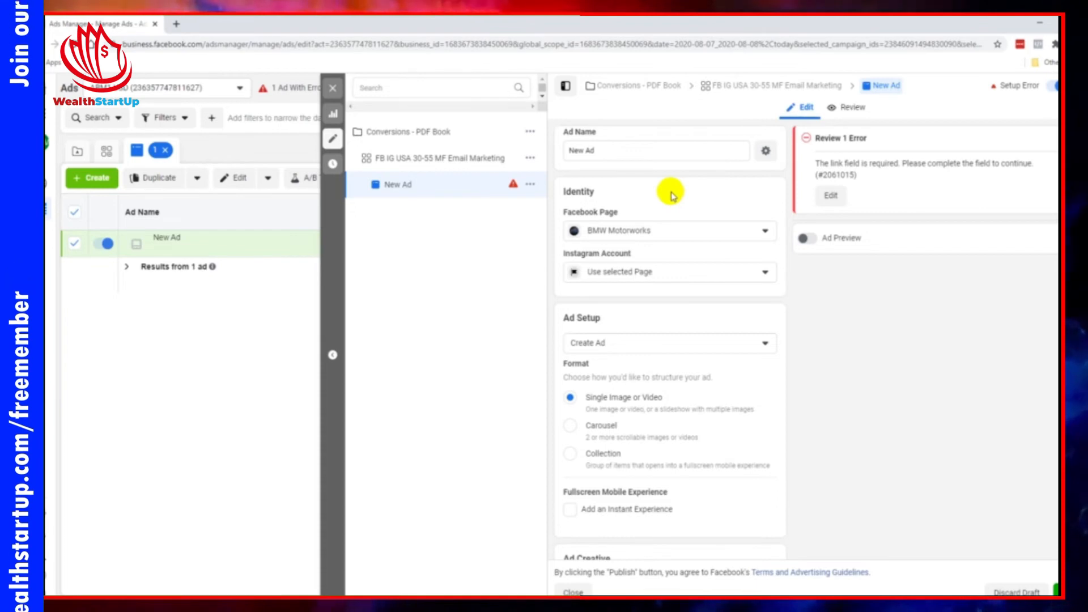
pyautogui.tripleClick(650, 160)
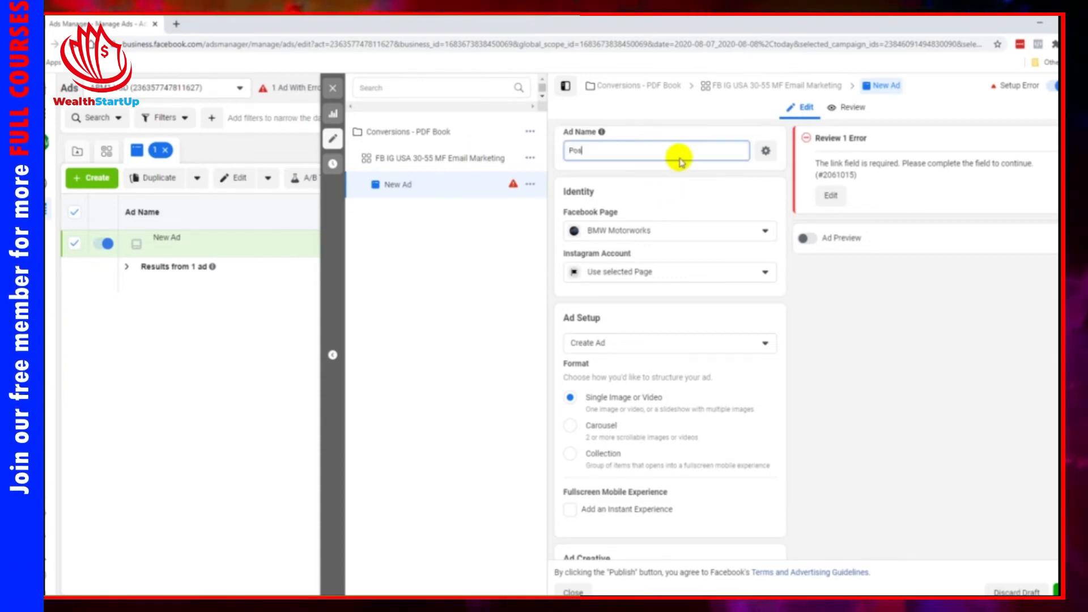
pyautogui.click(663, 205)
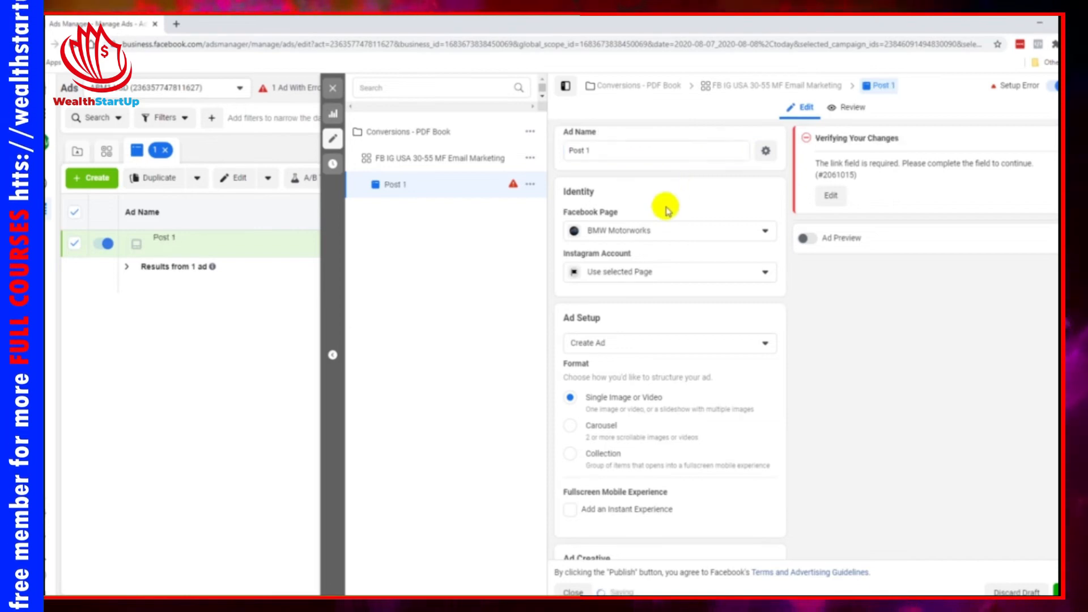
# Step: Check the available Facebook Page and Instagram Account choices in the ad's identity settings without changing them
pyautogui.click(605, 232)
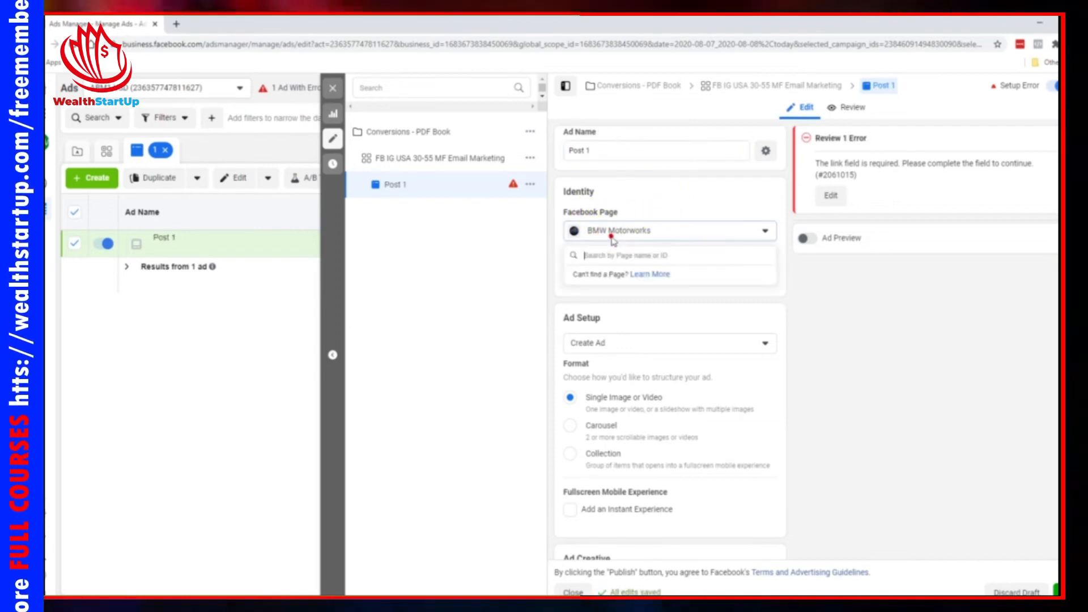
pyautogui.click(634, 214)
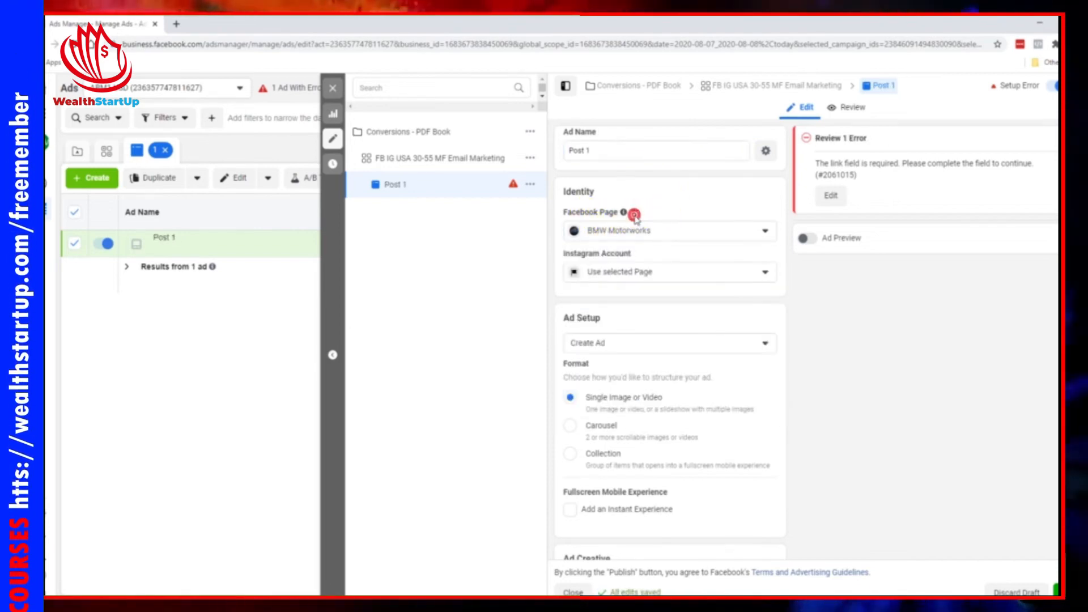
pyautogui.click(629, 270)
pyautogui.click(631, 274)
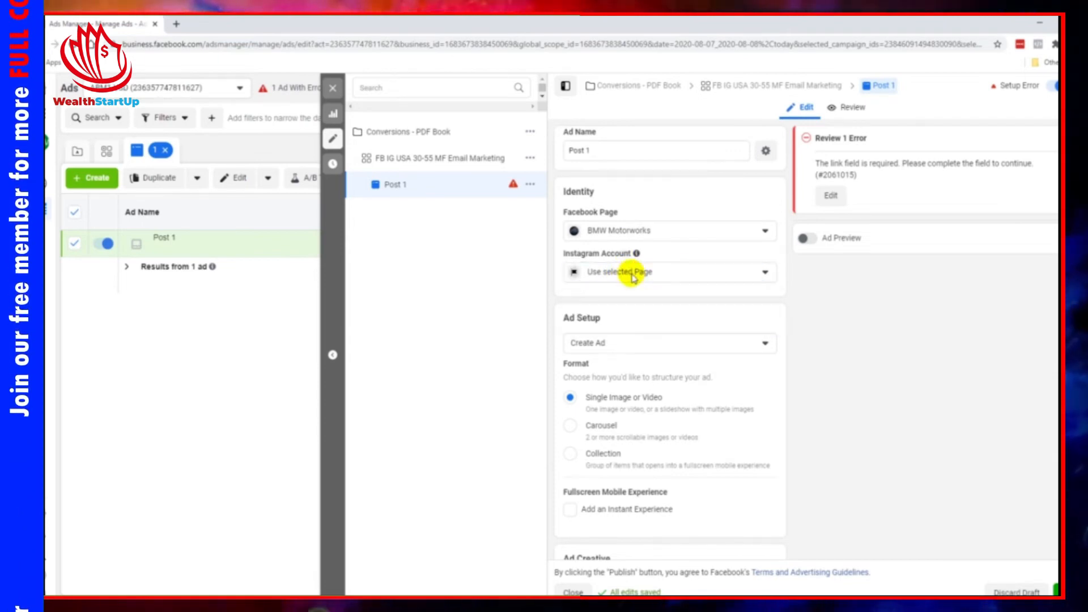
pyautogui.click(631, 275)
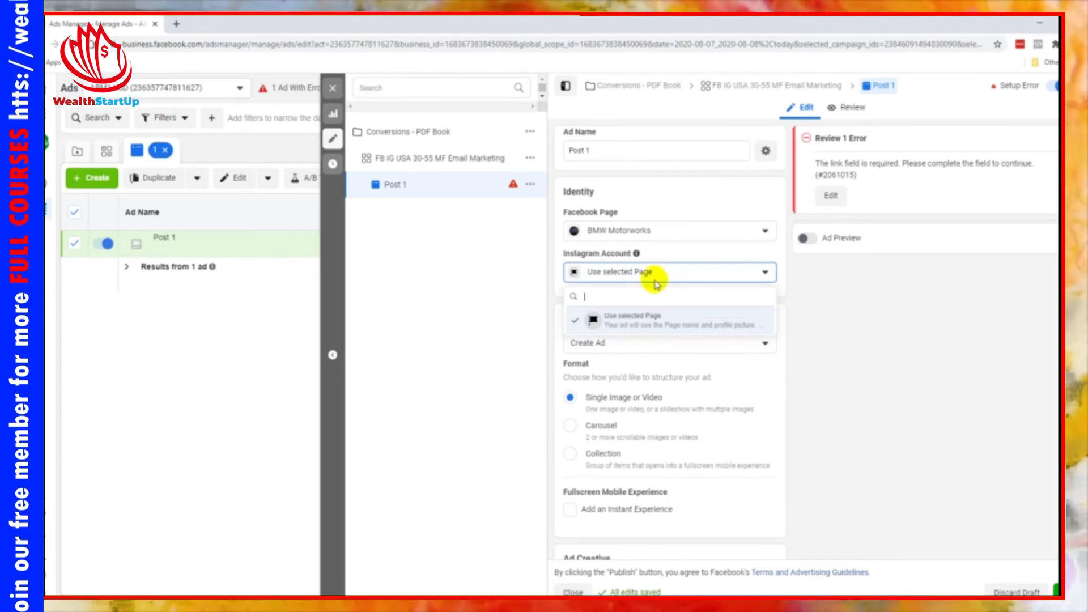
pyautogui.click(694, 256)
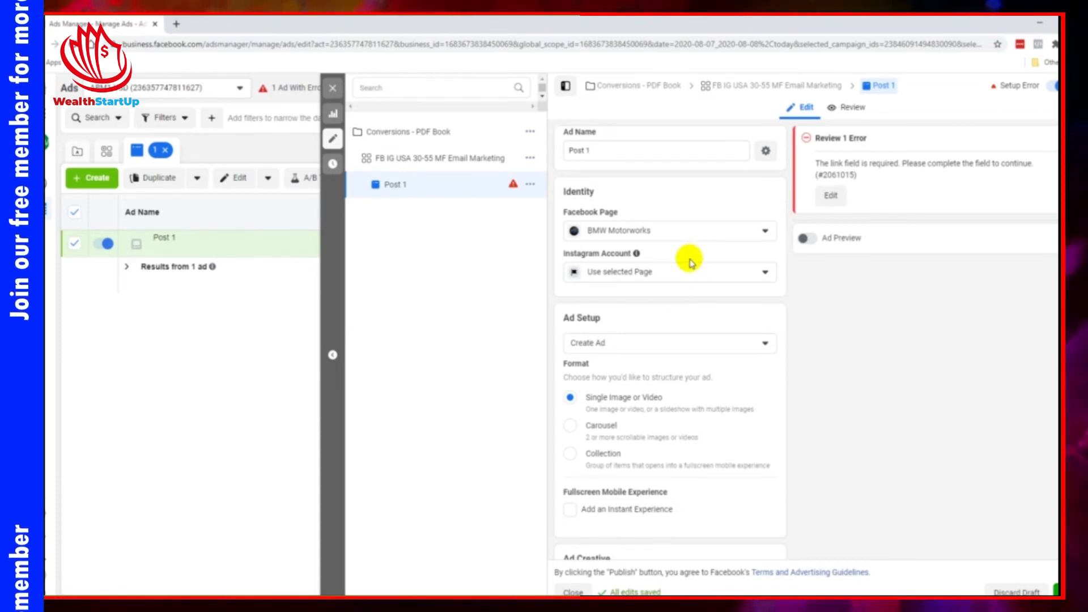
# Step: Look over the ad's format options and the Instant Experience description, switching the Instant Experience on and off again
pyautogui.scroll(-2, 597, 317)
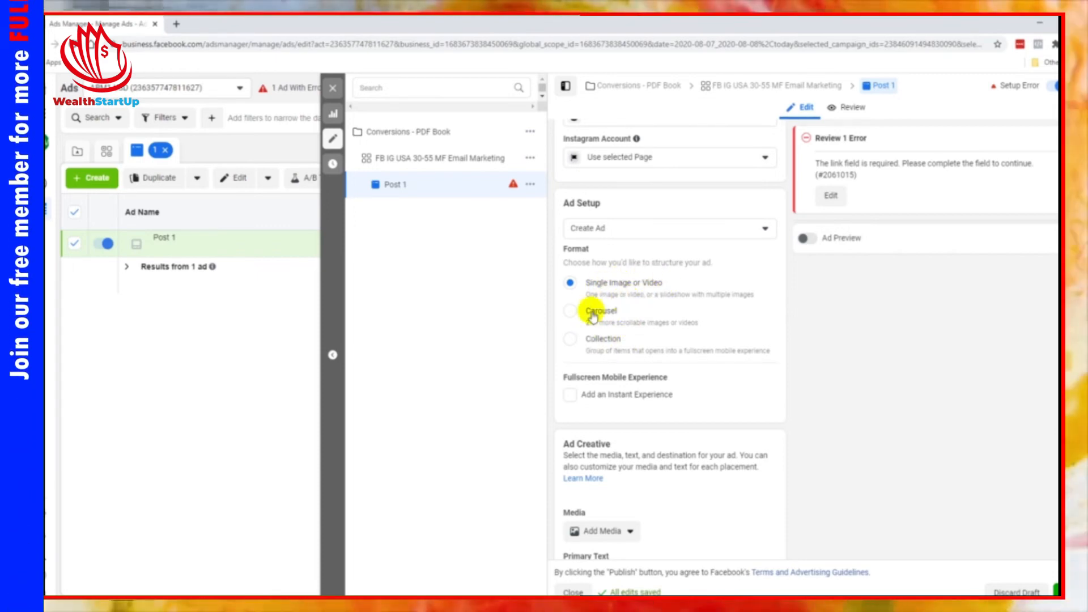
pyautogui.scroll(-2, 629, 396)
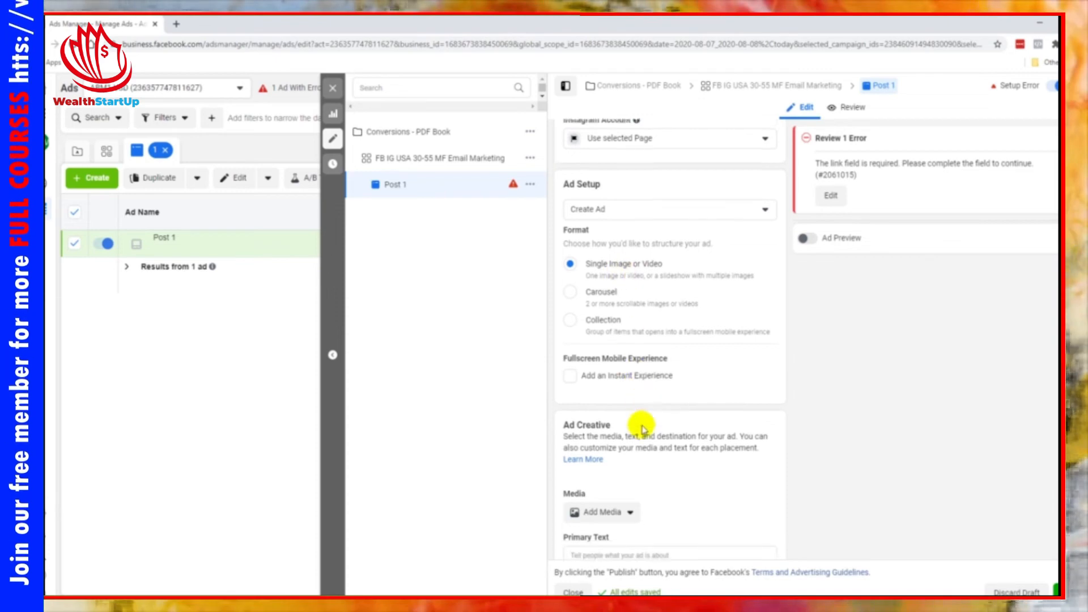
pyautogui.scroll(-1, 634, 392)
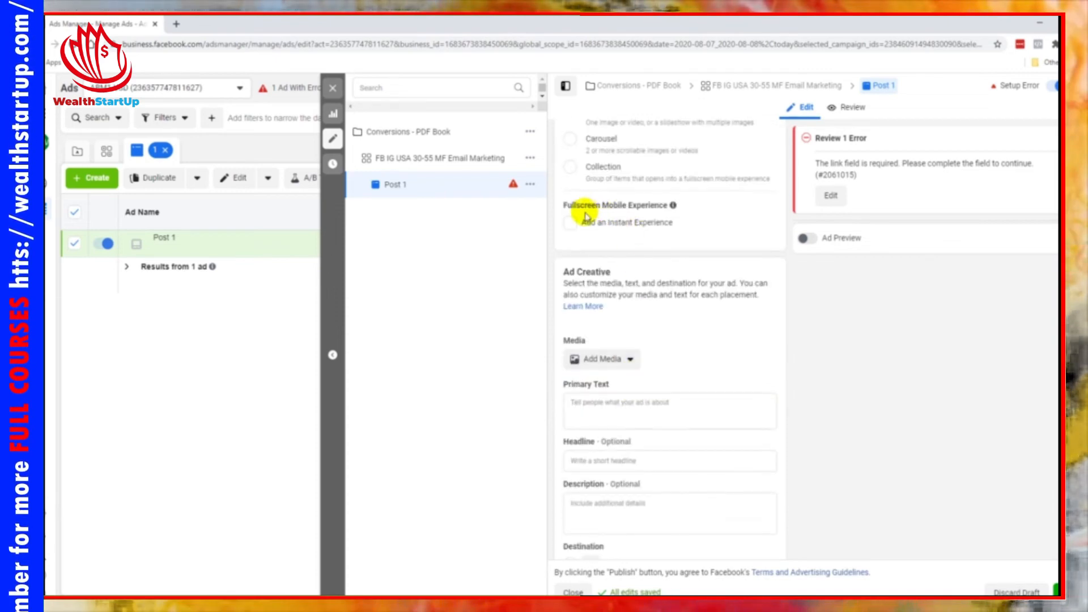
pyautogui.moveTo(674, 206)
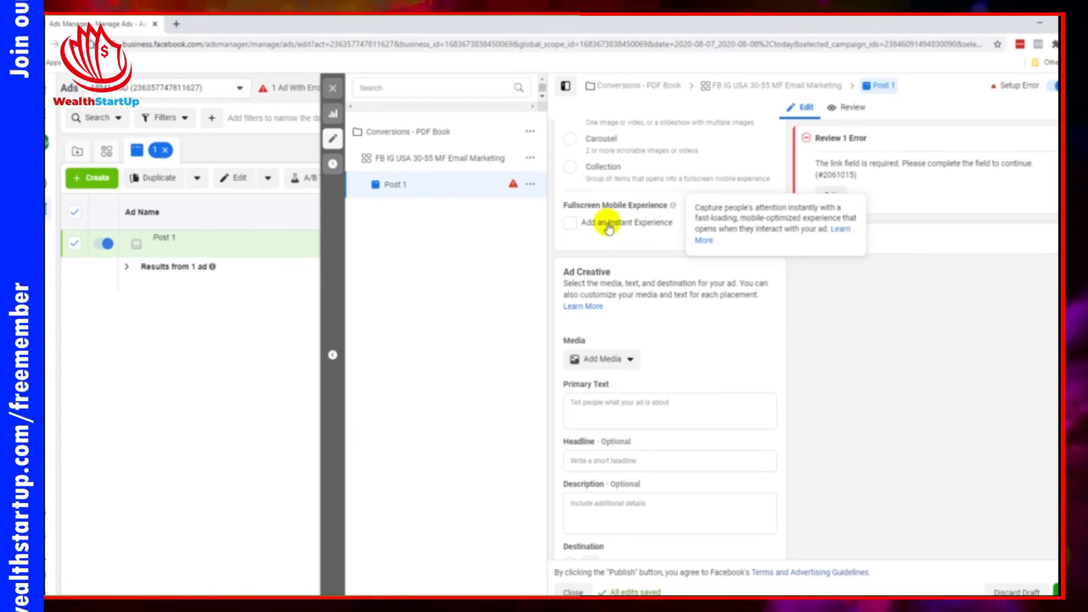
pyautogui.click(569, 223)
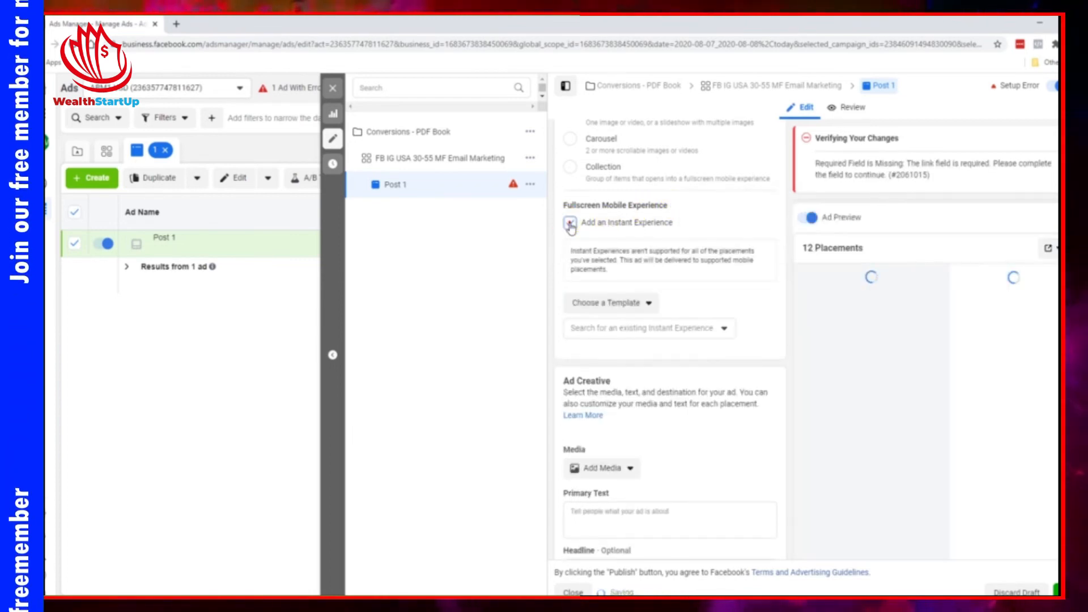
pyautogui.click(569, 223)
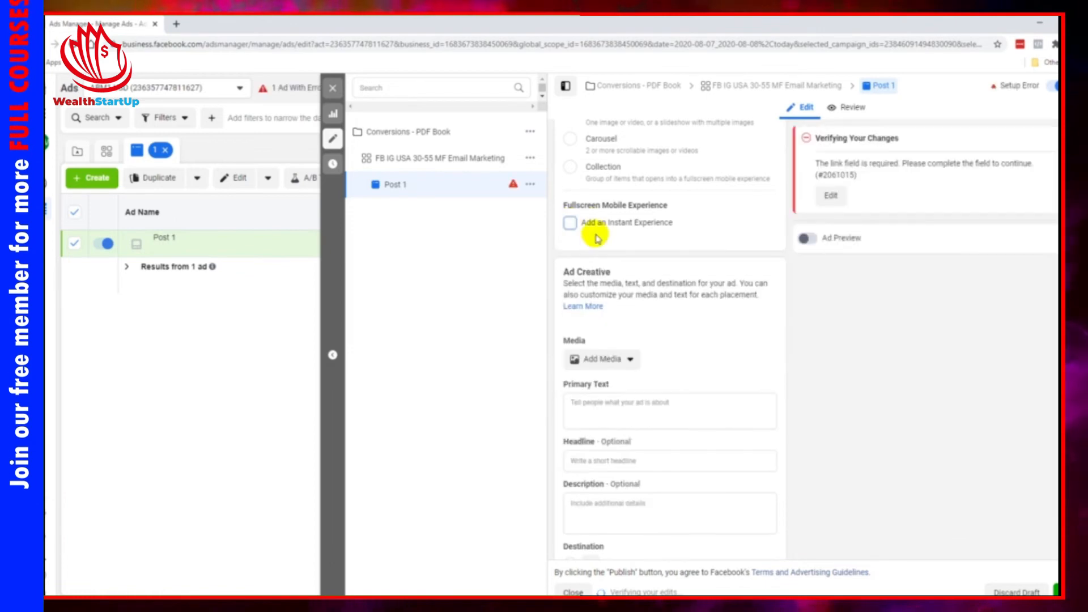
# Step: Start adding an image to the creative of the ad "Post 1" and switch the image source to Stock Photos
pyautogui.scroll(-1, 657, 363)
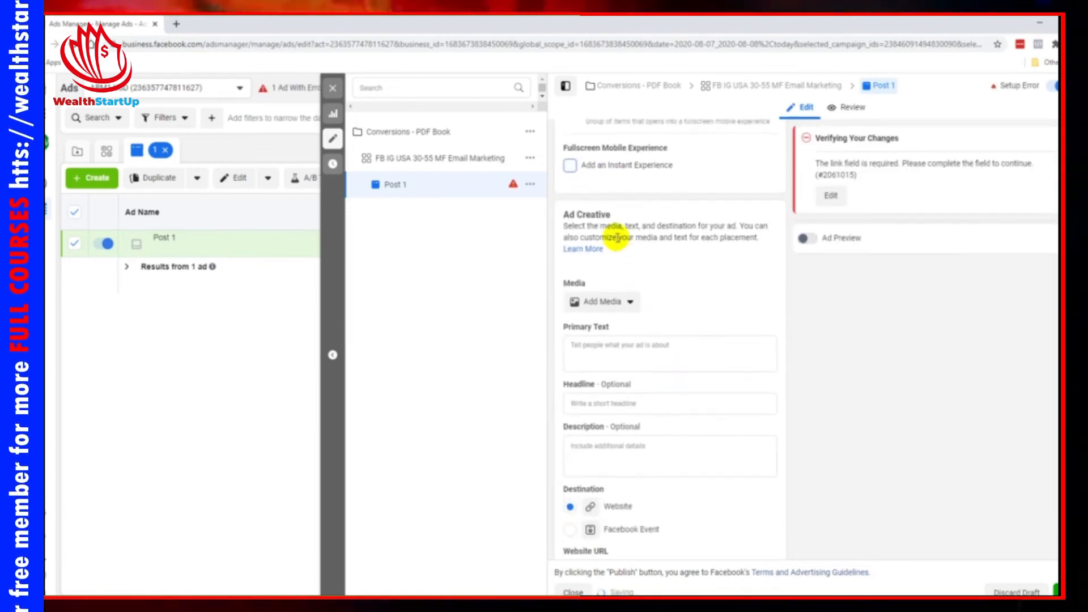
pyautogui.scroll(-1, 603, 233)
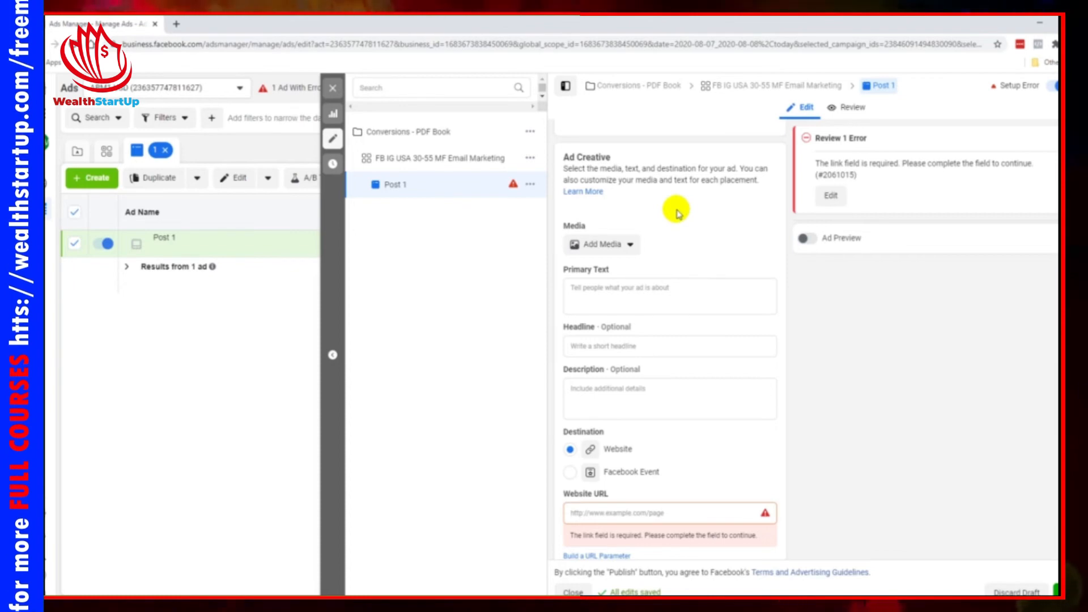
pyautogui.click(617, 289)
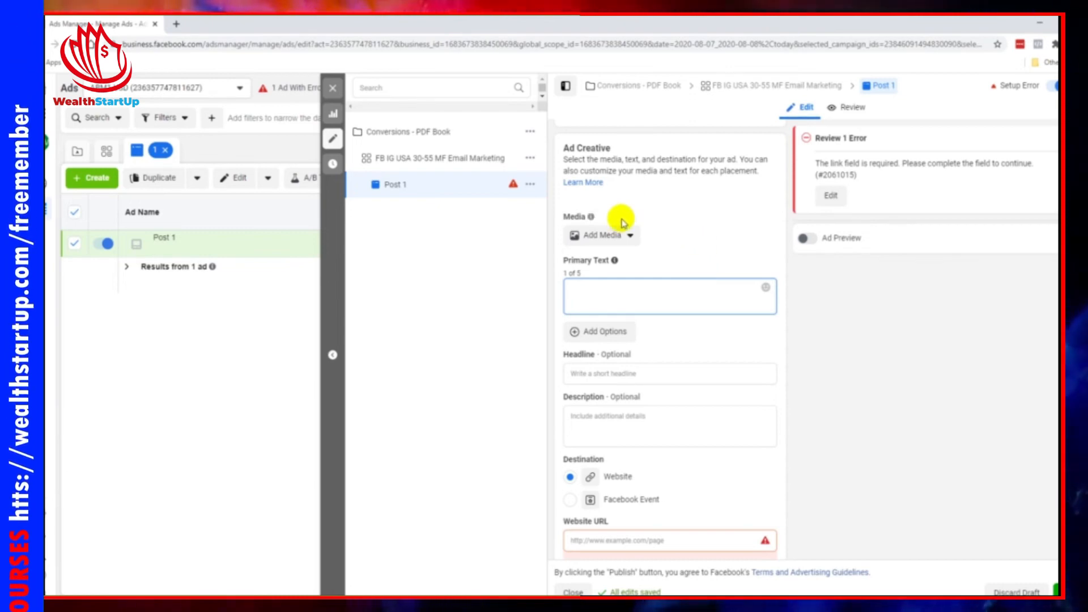
pyautogui.click(607, 237)
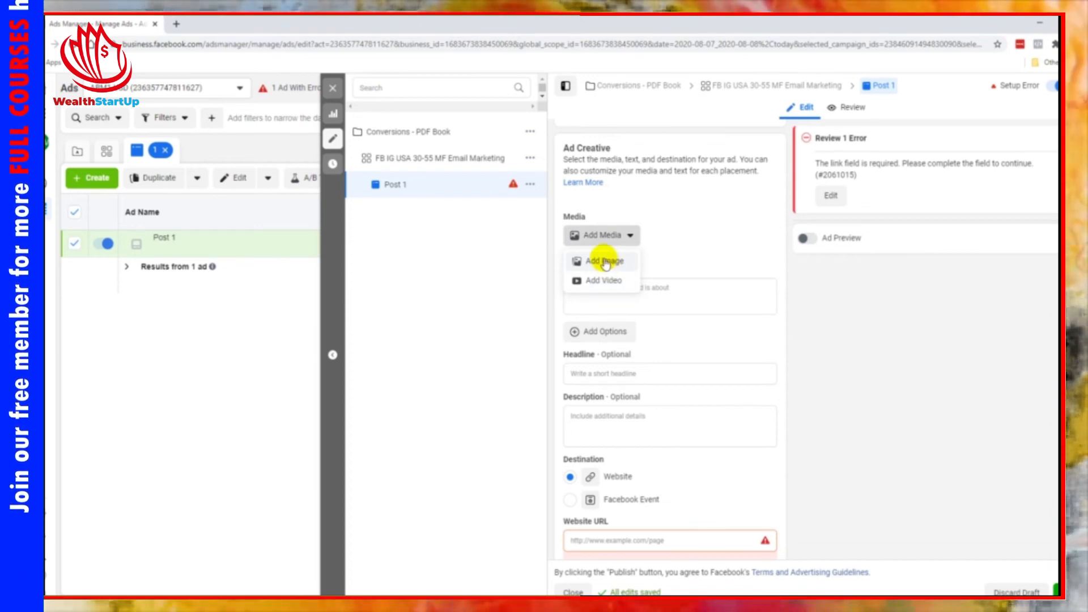
pyautogui.click(605, 264)
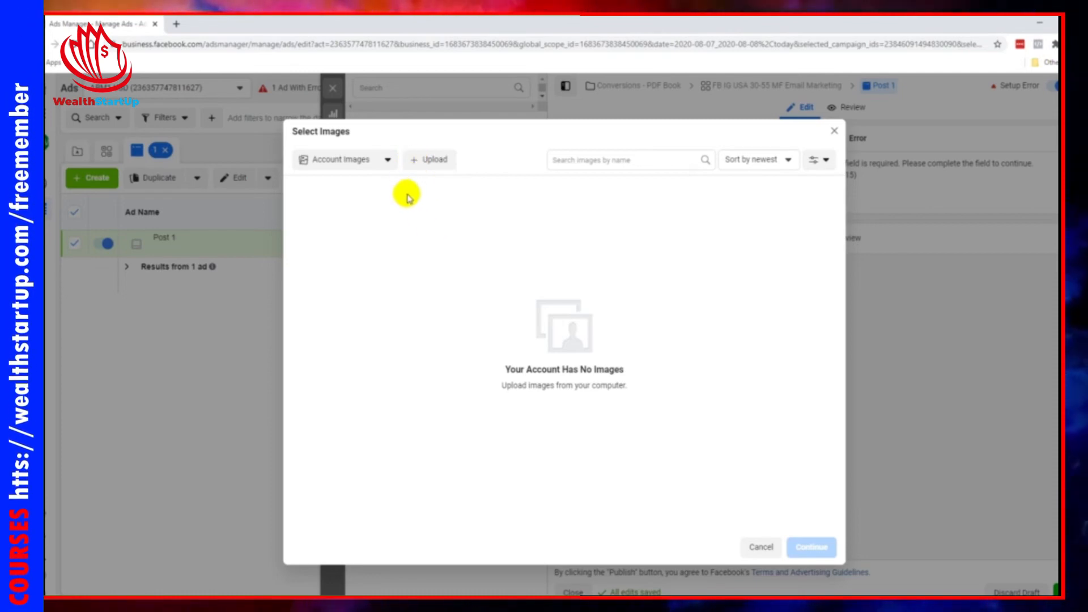
pyautogui.click(352, 162)
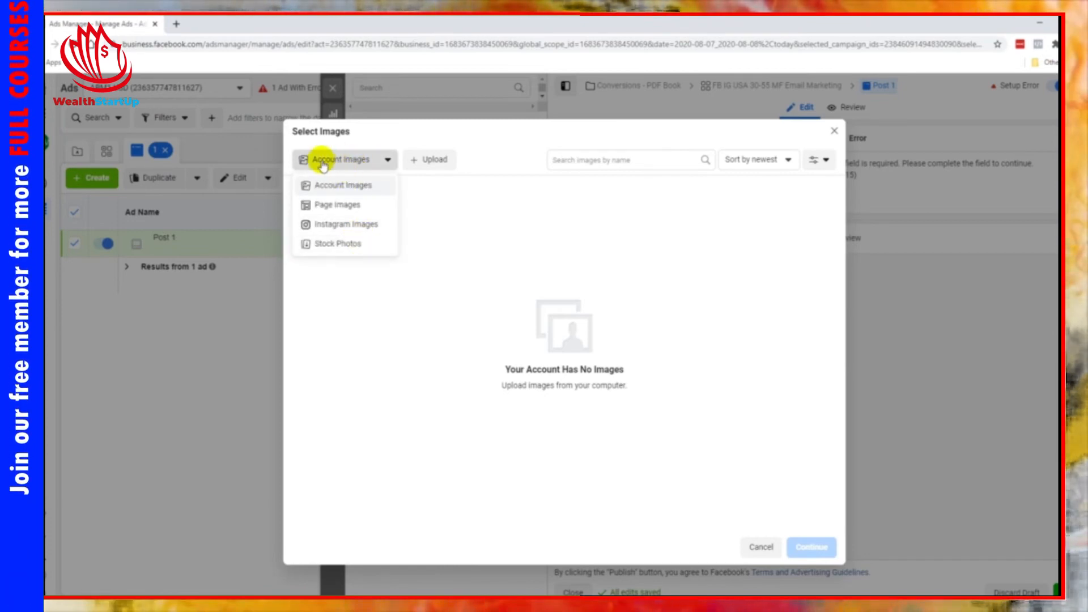
pyautogui.click(339, 243)
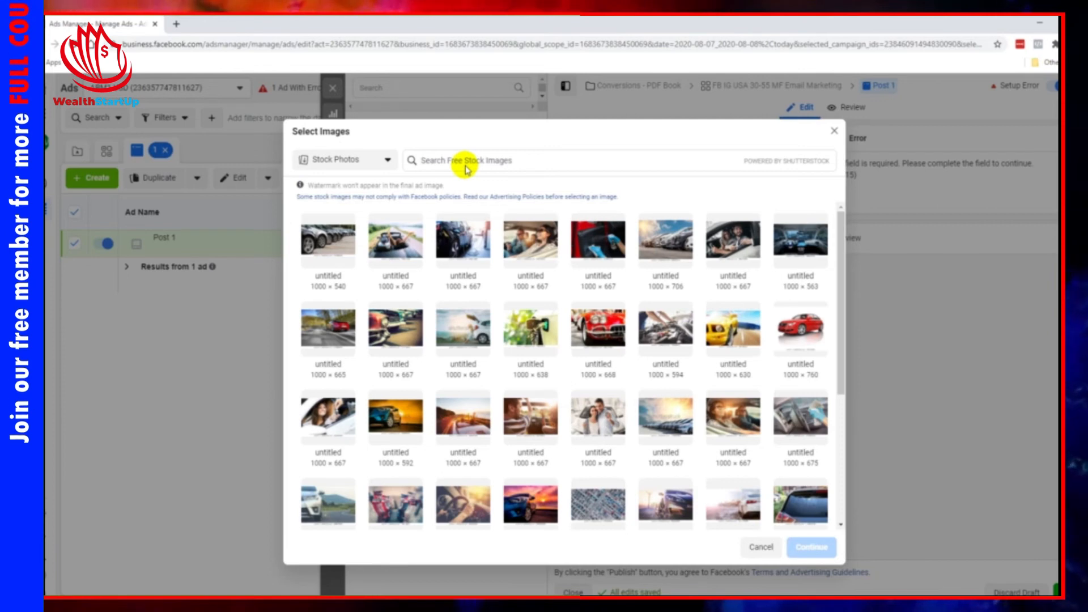
# Step: Search the stock photos for "social media" and add the 1000 × 610 image showing the words "SOCIAL MEDIA" to the ad
pyautogui.click(499, 162)
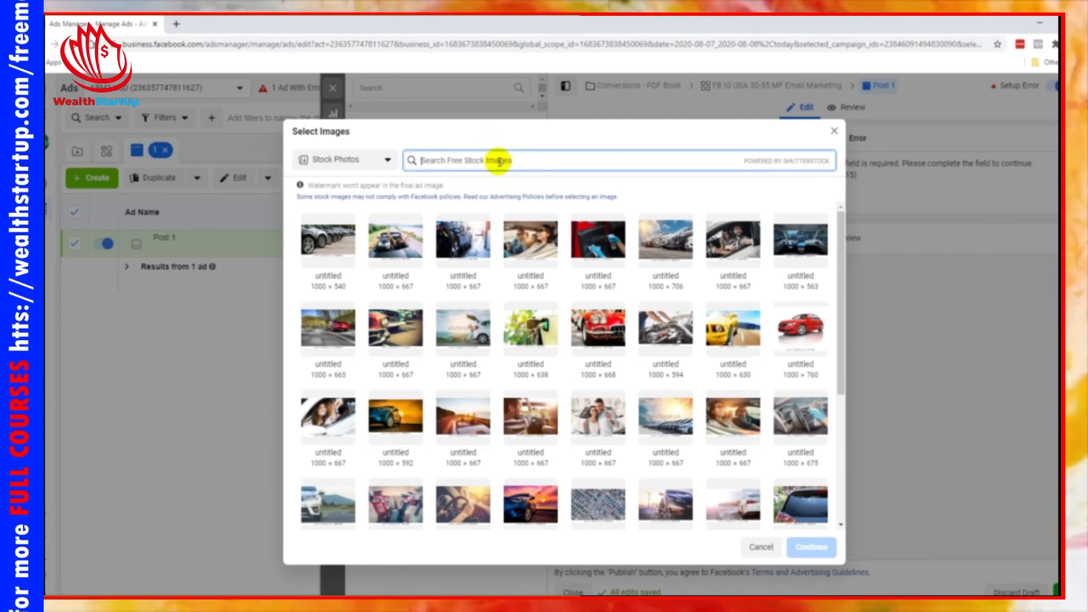
pyautogui.write('social media')
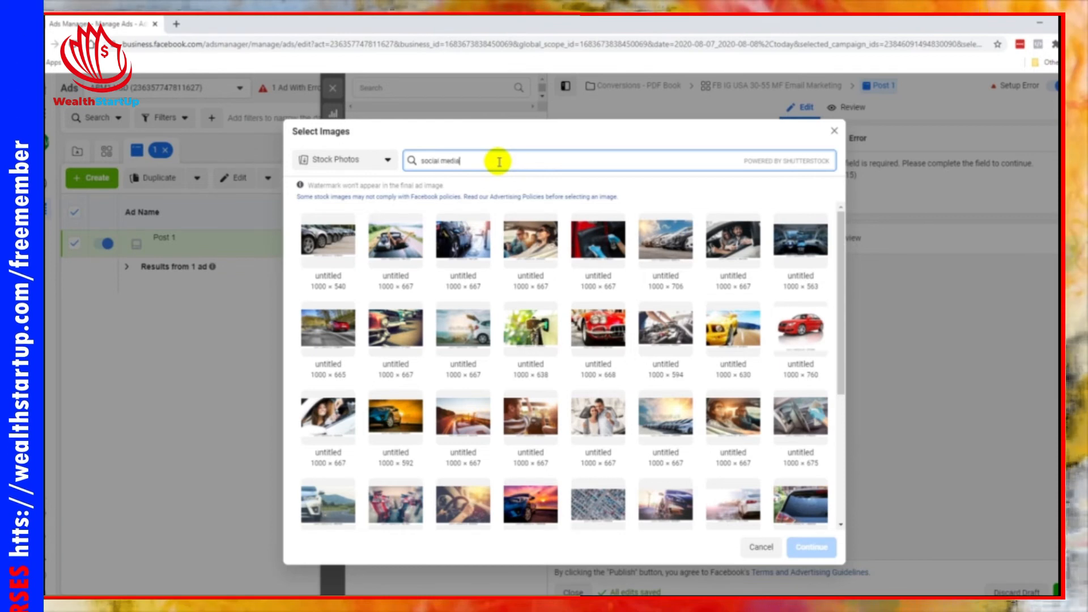
pyautogui.press('Return')
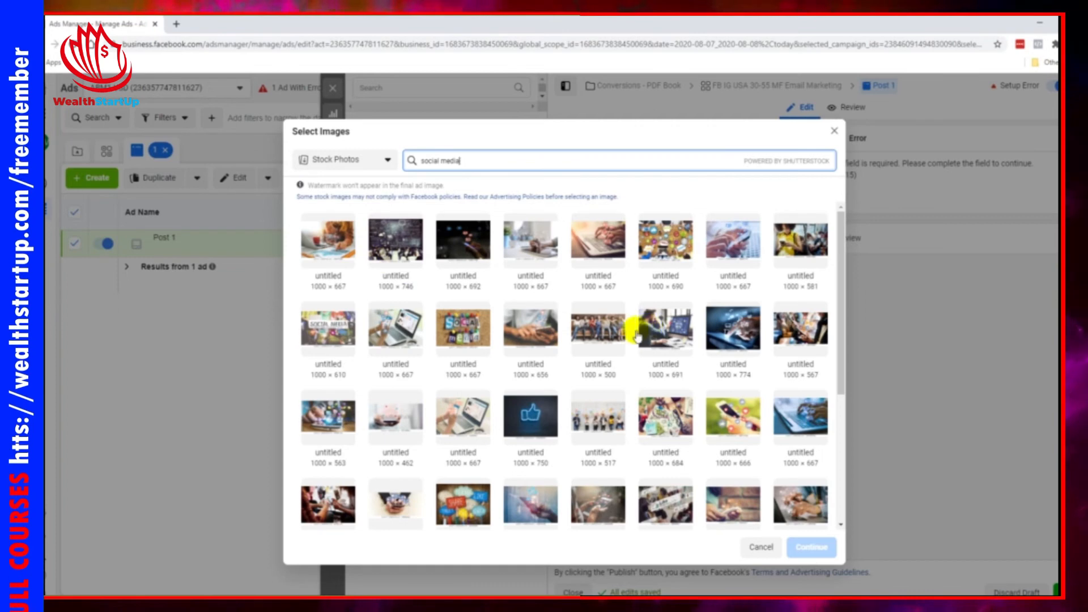
pyautogui.click(663, 335)
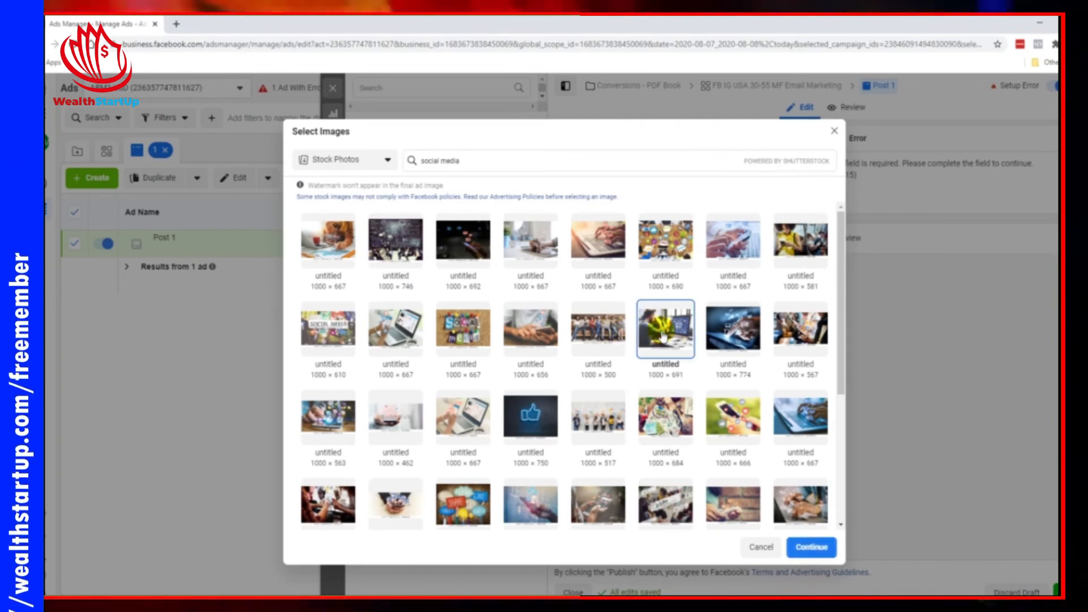
pyautogui.tripleClick(478, 161)
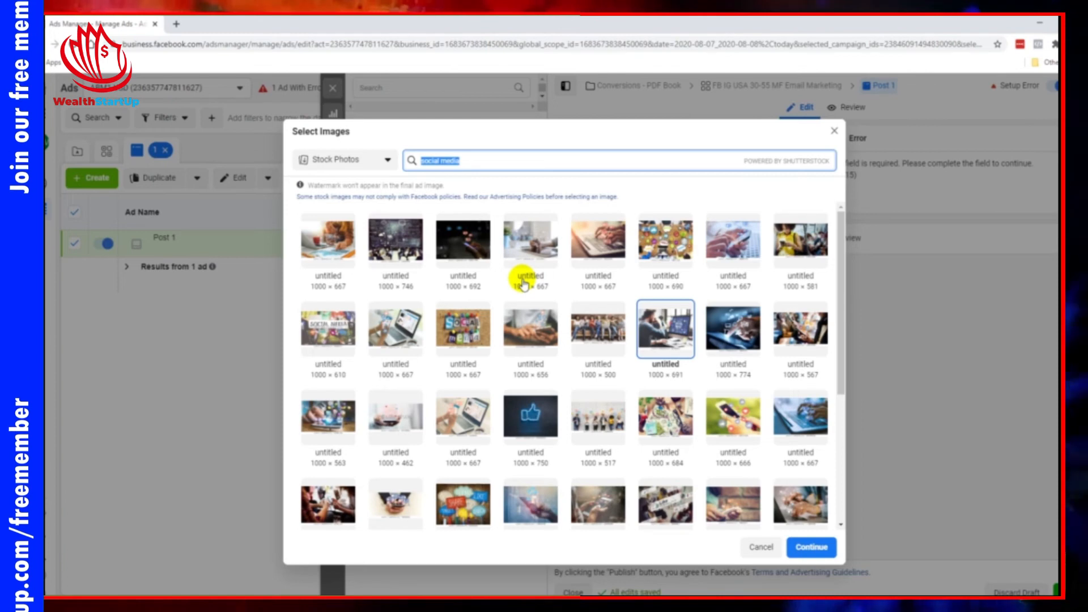
pyautogui.click(317, 328)
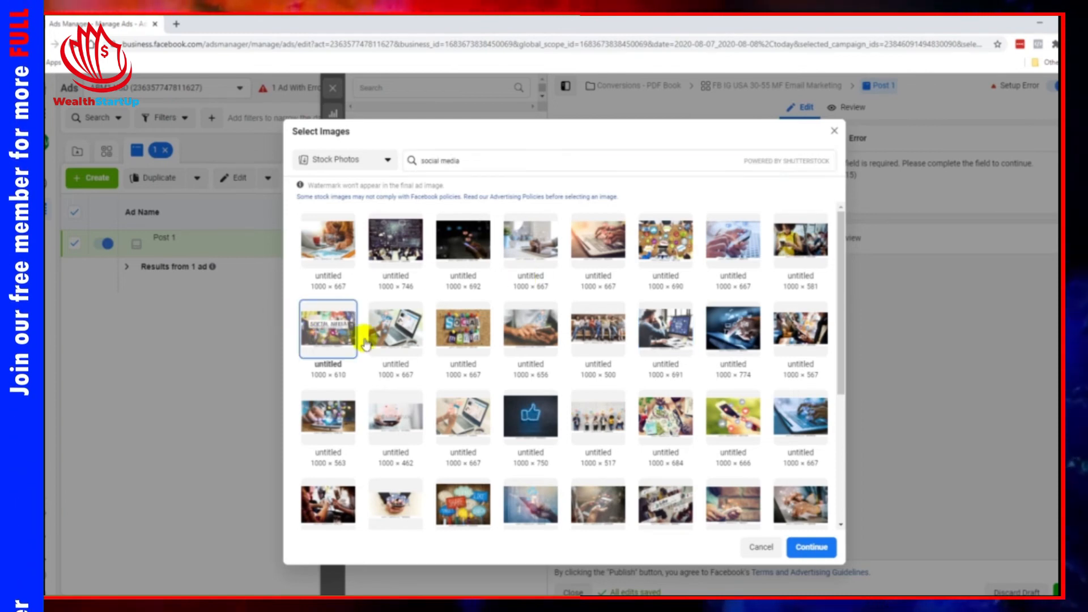
pyautogui.click(810, 547)
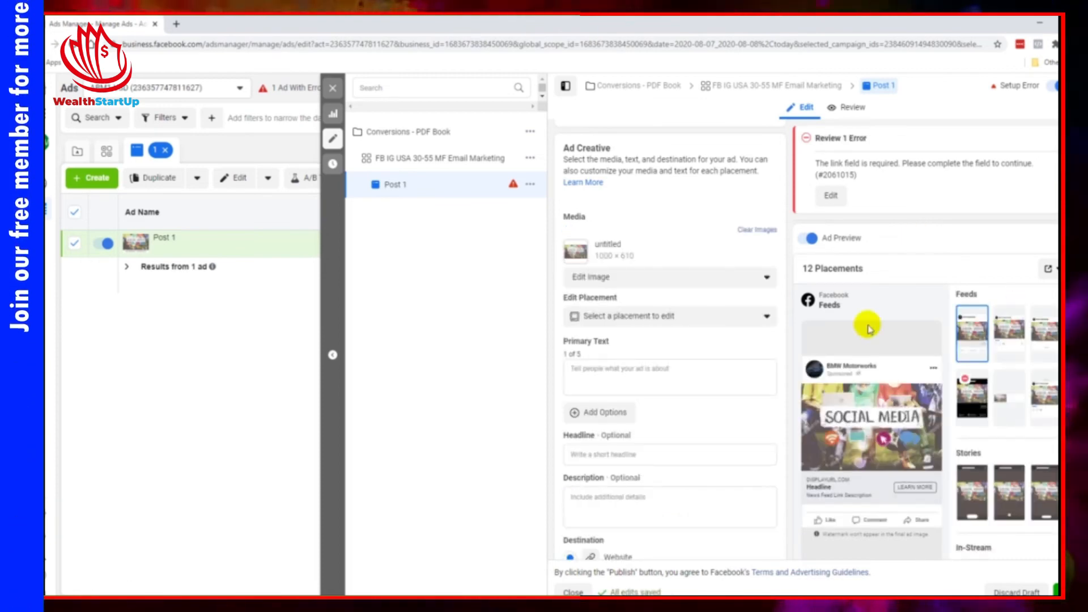
# Step: Look through the placement previews and remaining creative fields, and clear the image from the ad
pyautogui.scroll(-4, 906, 340)
pyautogui.scroll(-3, 981, 408)
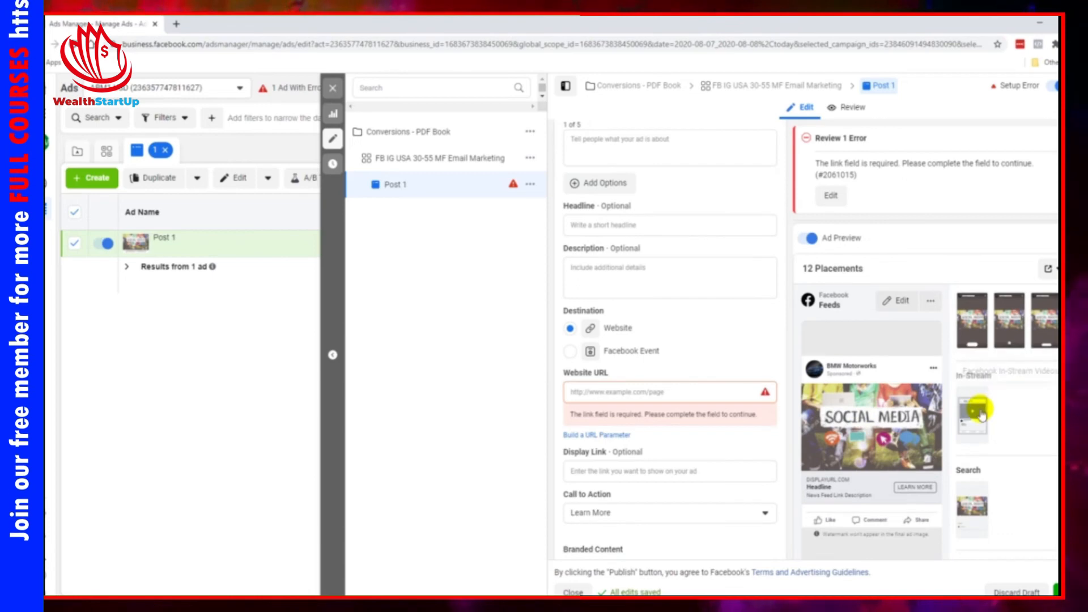
pyautogui.scroll(1, 917, 438)
pyautogui.scroll(1, 918, 438)
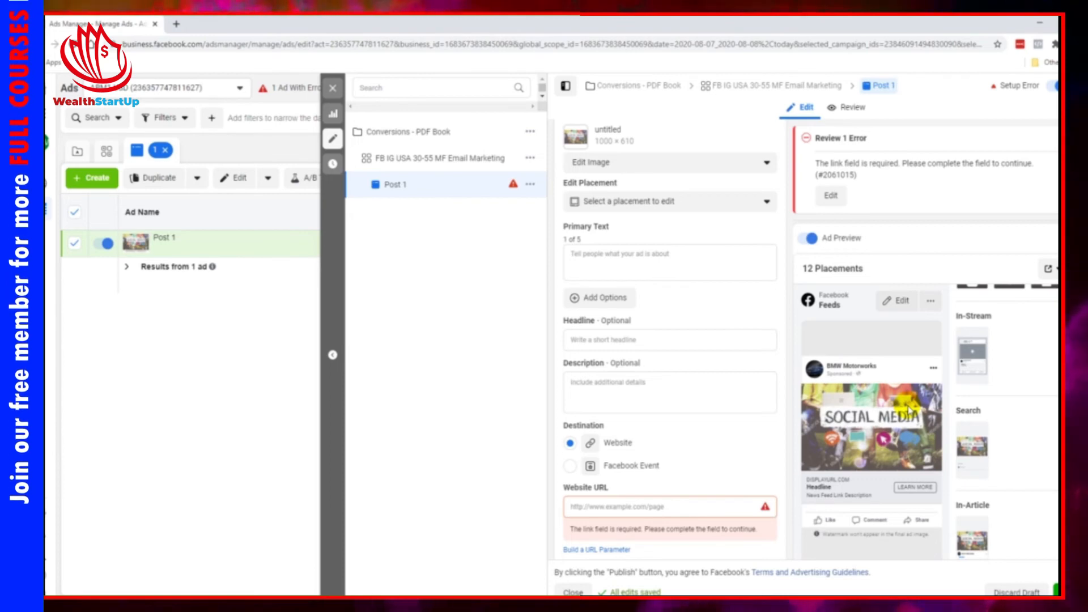
pyautogui.scroll(4, 668, 268)
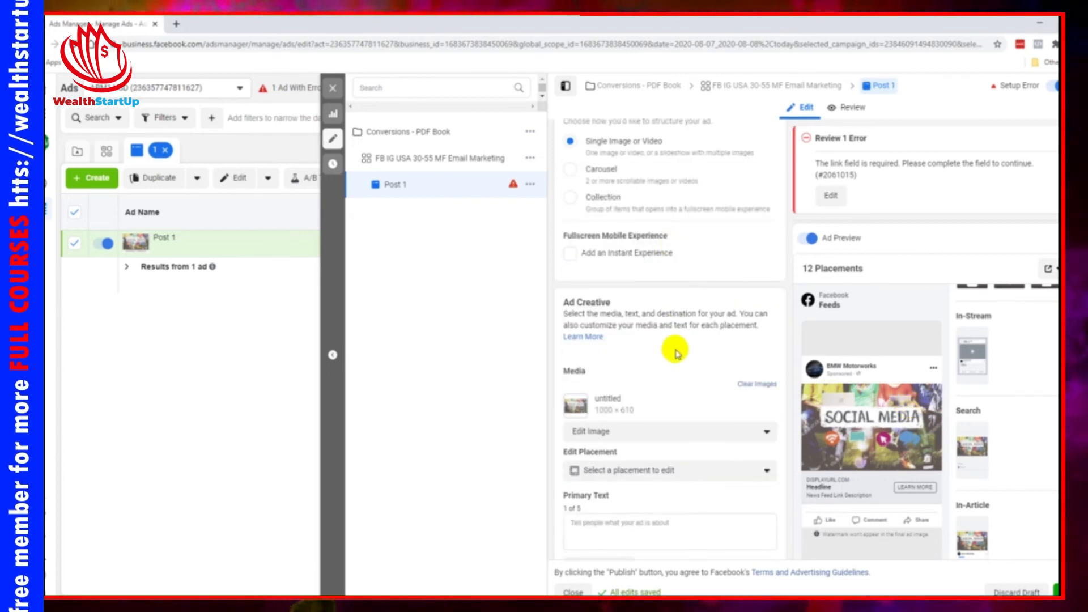
pyautogui.click(751, 344)
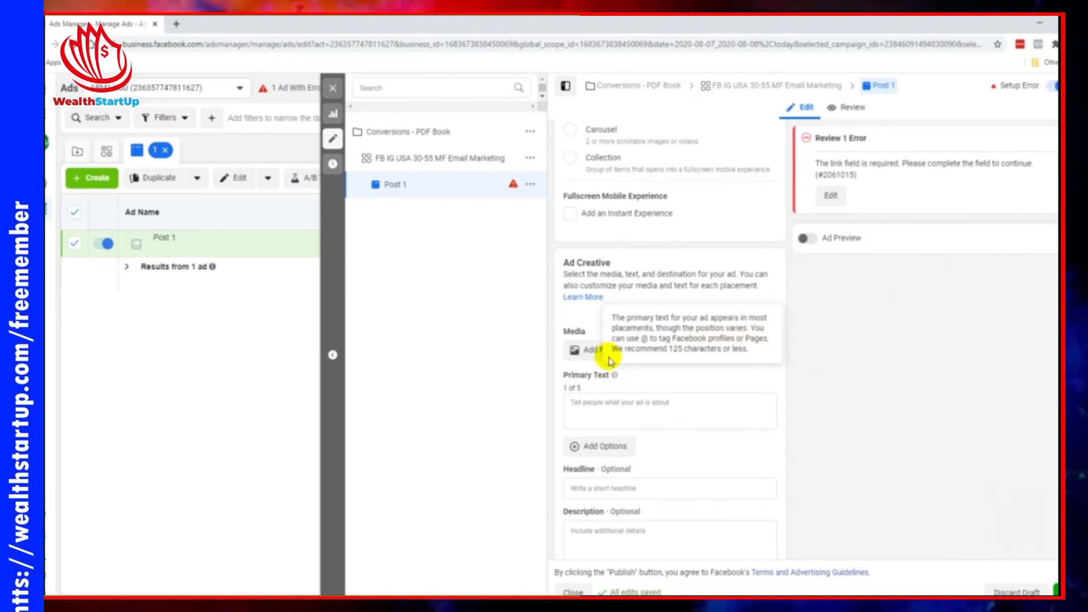
# Step: Reopen the image selection for the ad's media and browse Stock Photos
pyautogui.click(589, 352)
pyautogui.click(593, 376)
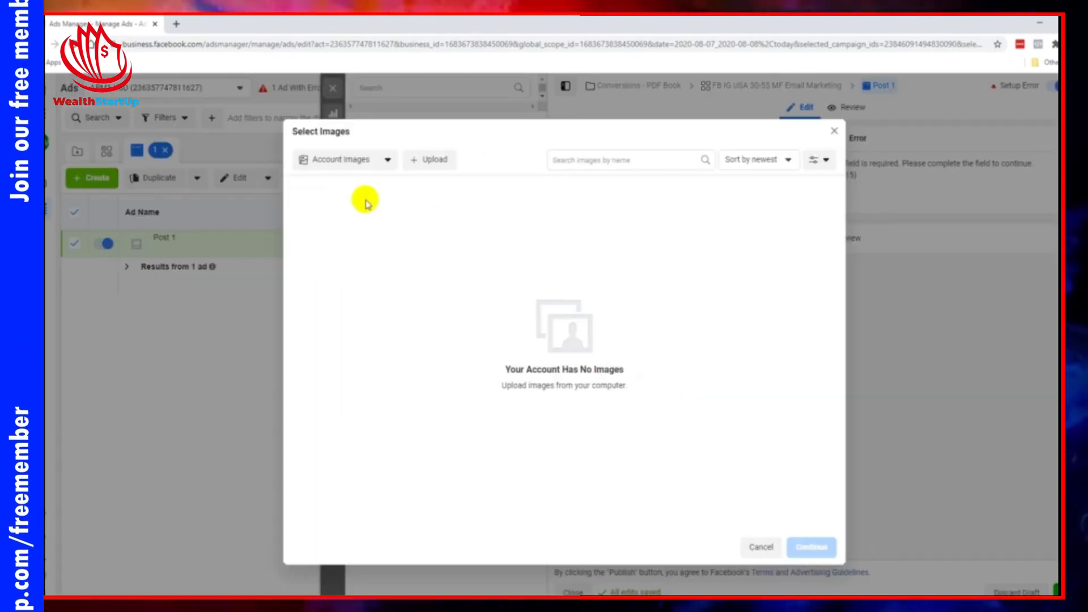
pyautogui.click(344, 164)
pyautogui.click(355, 242)
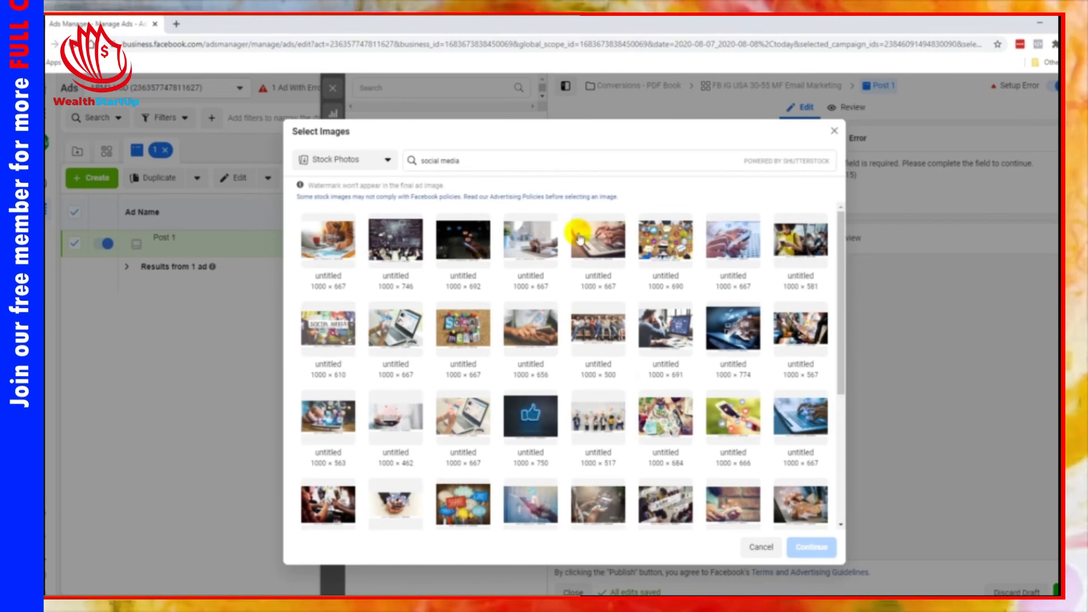
# Step: Search the stock photos for "bikini" as an example, and clear the search term
pyautogui.click(543, 161)
pyautogui.write('bikini')
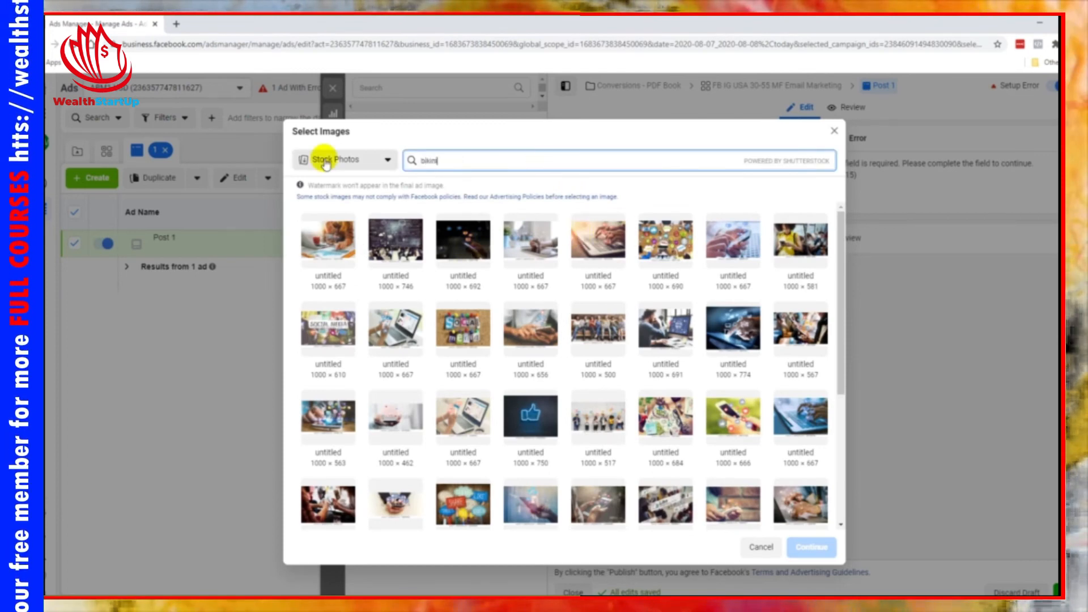
pyautogui.press('Return')
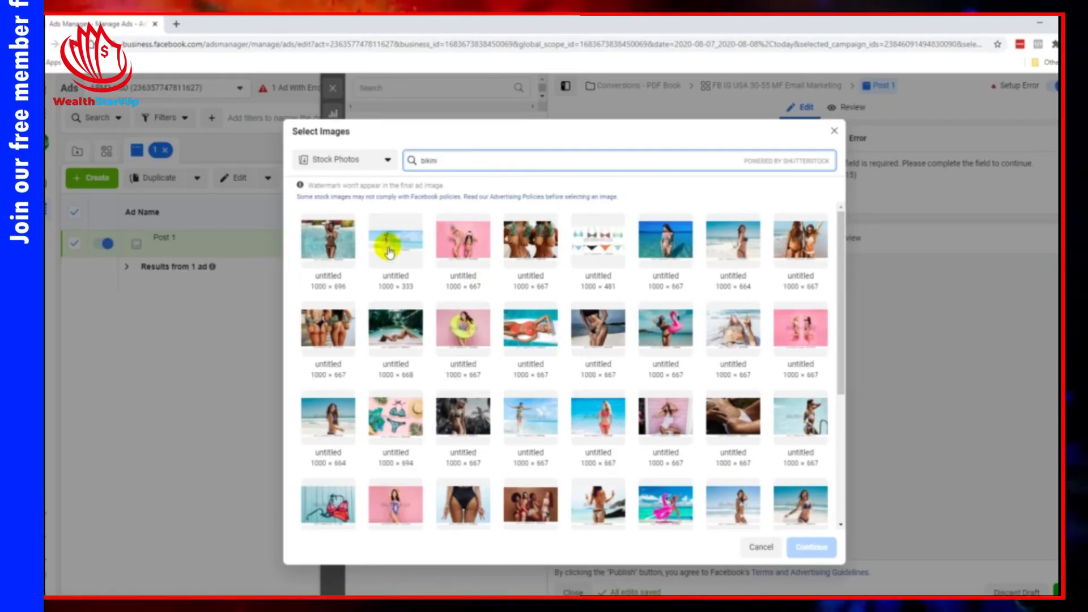
pyautogui.moveTo(481, 161); pyautogui.dragTo(396, 161)
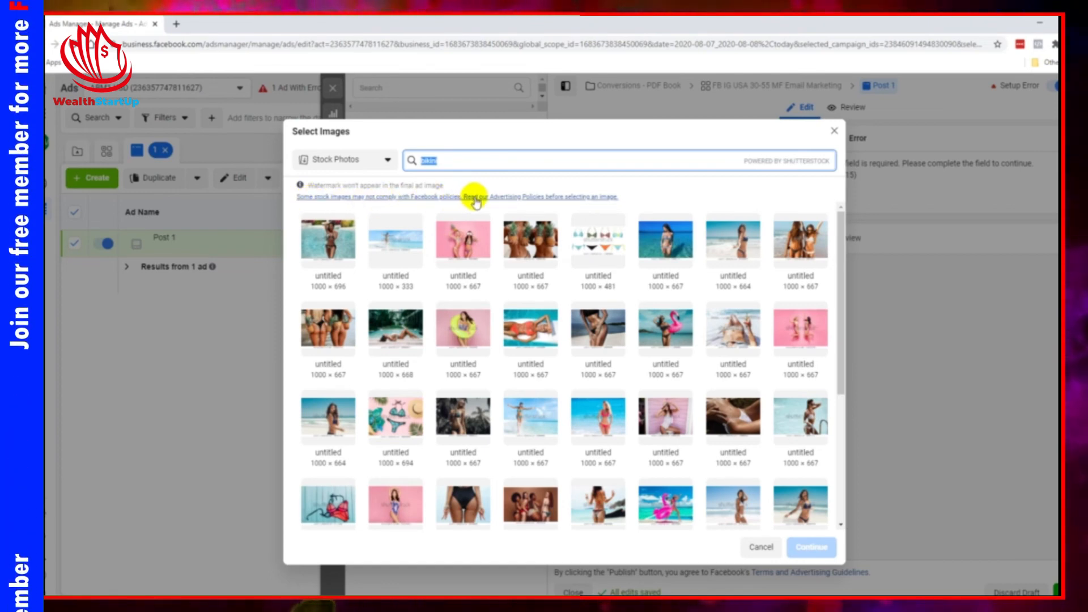
pyautogui.click(451, 170)
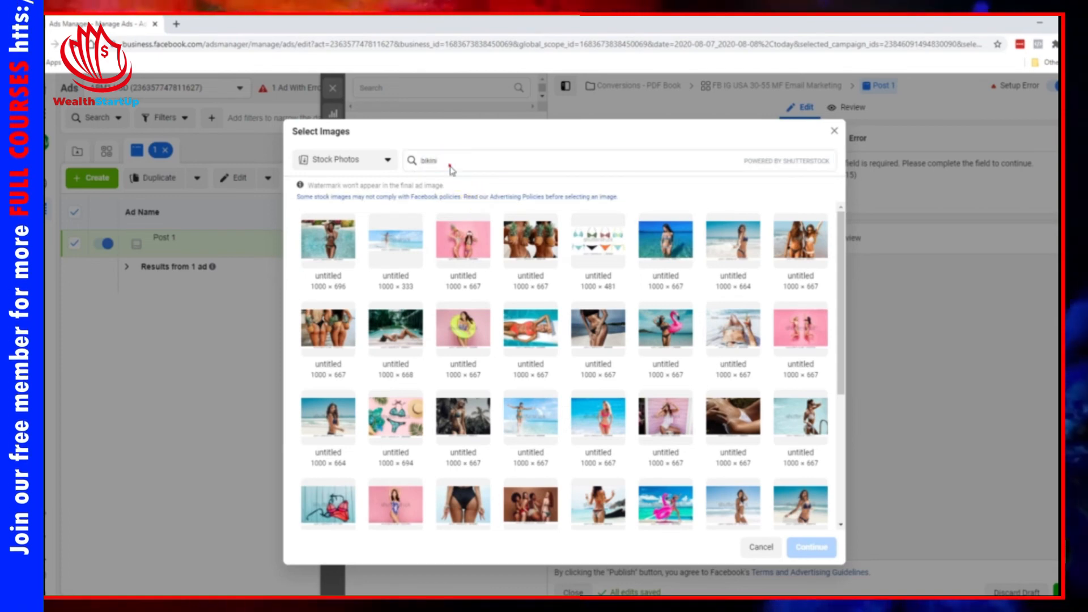
pyautogui.press('BackSpace')
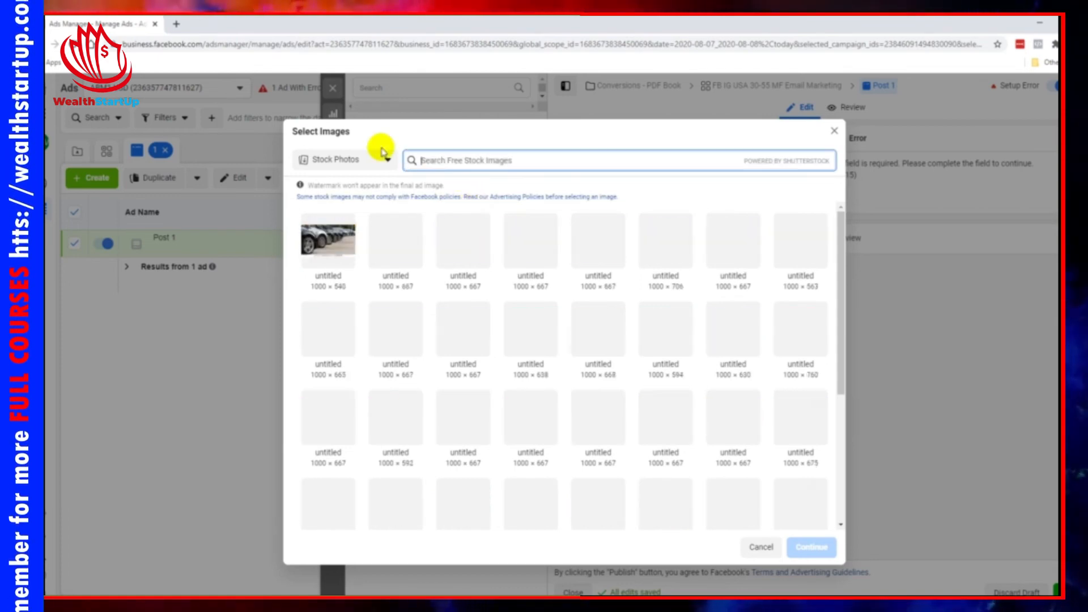
# Step: Search the stock photos for "social media", add the 1000 × 691 image of a man at a computer, and show the ad preview
pyautogui.write('social media')
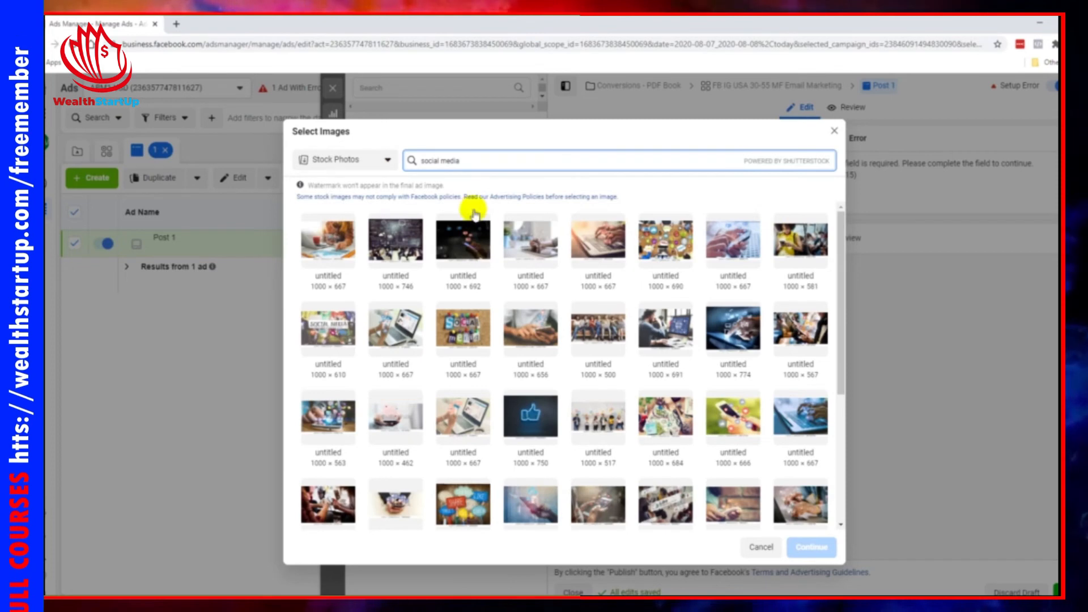
pyautogui.click(665, 329)
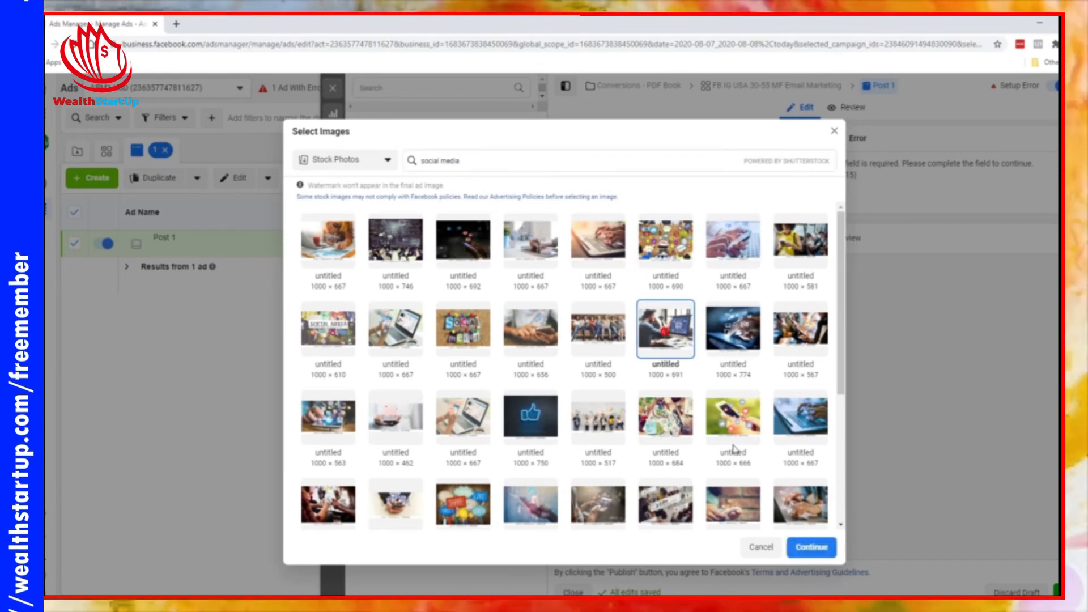
pyautogui.click(801, 554)
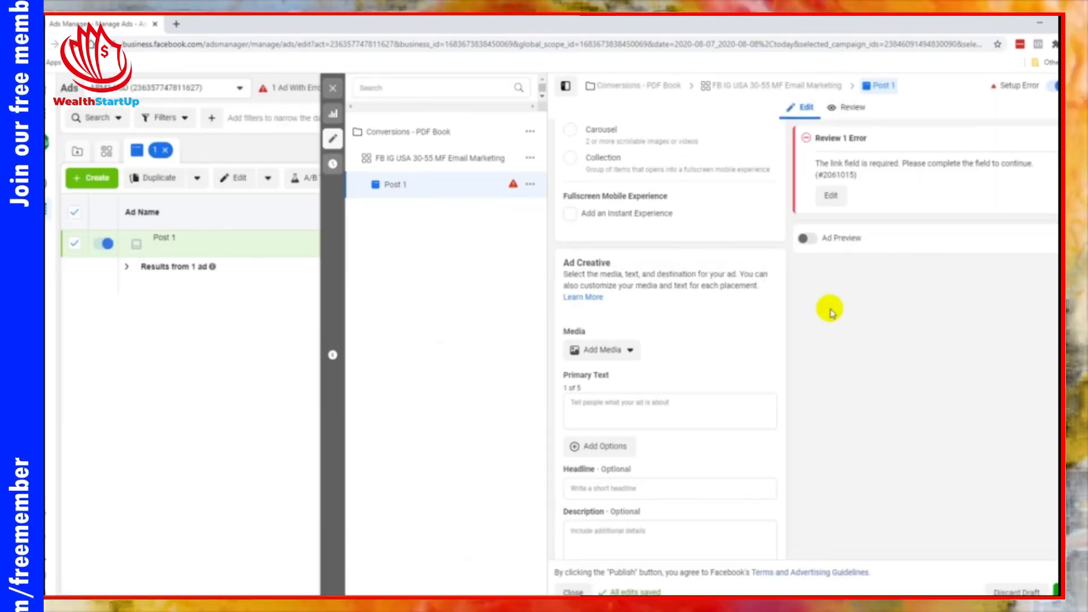
pyautogui.click(804, 238)
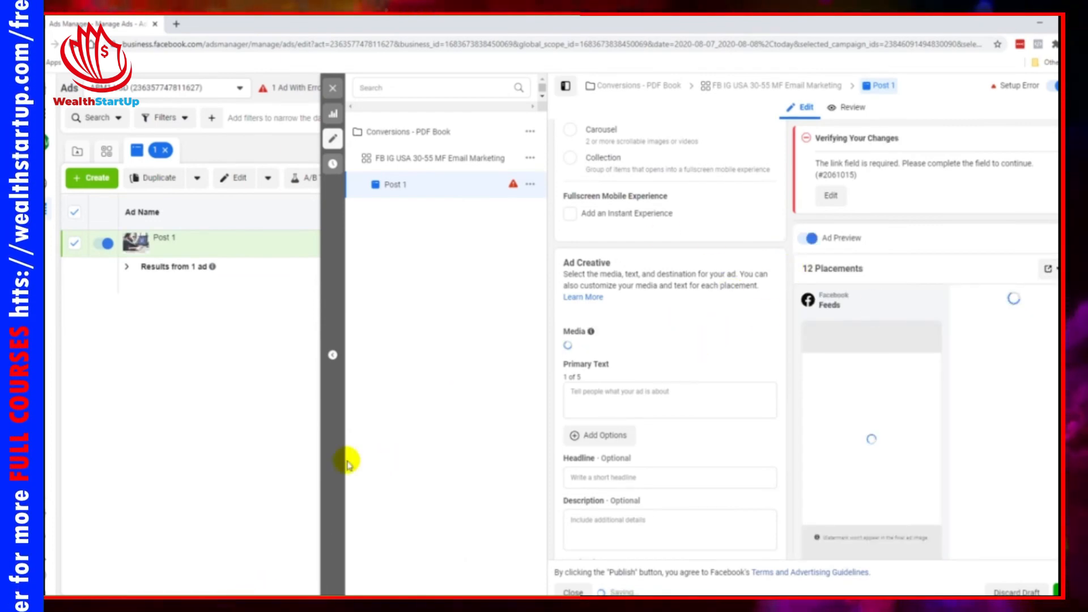
pyautogui.click(699, 390)
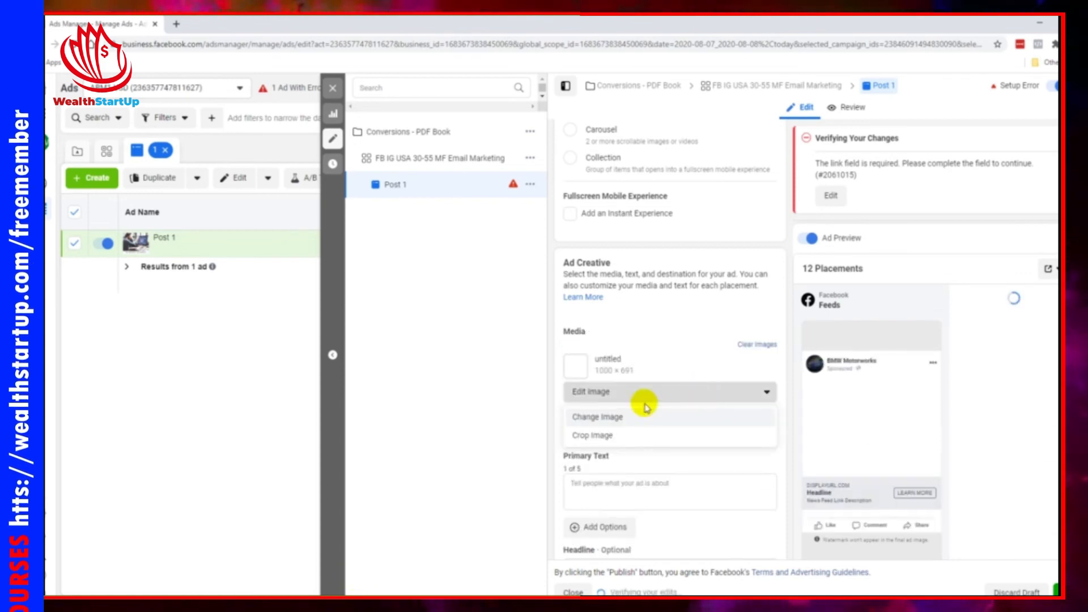
pyautogui.click(699, 319)
# Step: Paste the "FREE BOOK: Ultimate FB Ads For Local Business" copy from the Notepad file as the ad's primary text, removing the blank first line
pyautogui.scroll(-1, 672, 372)
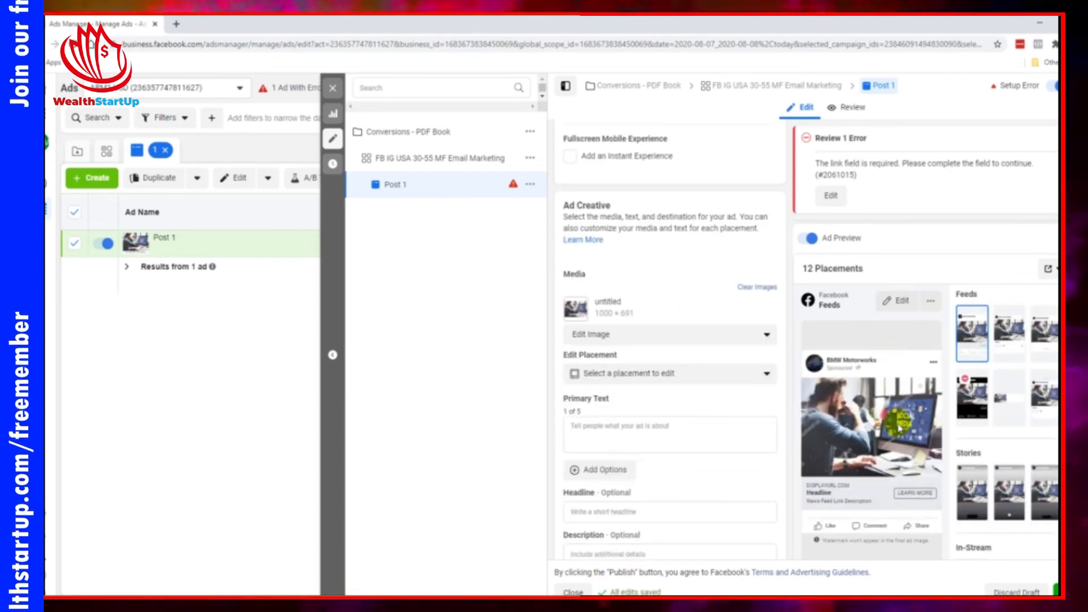
pyautogui.hotkey('alt', 'Tab')
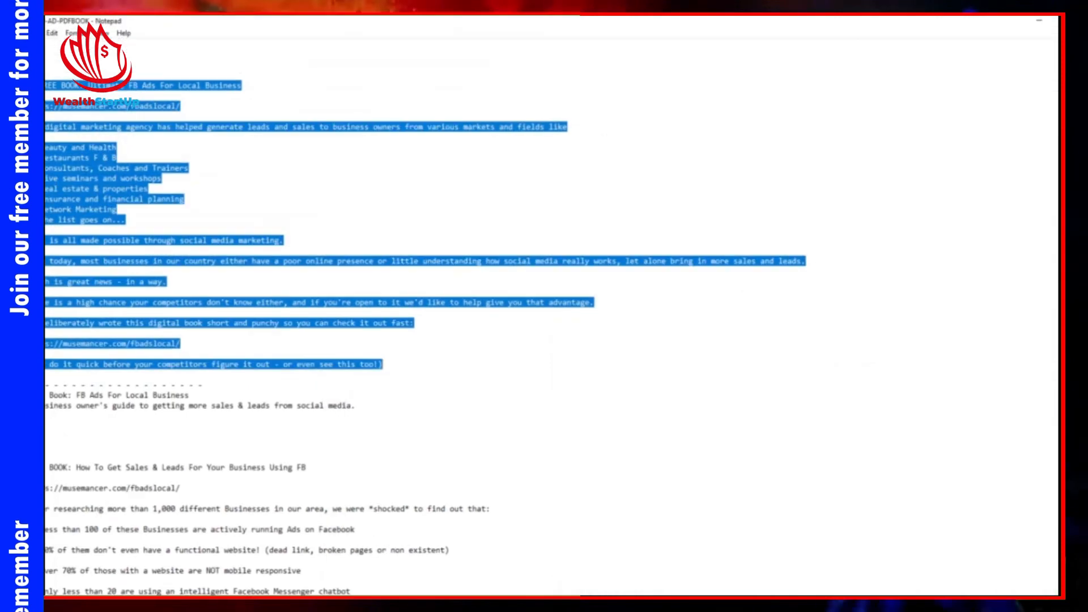
pyautogui.click(1042, 20)
pyautogui.click(687, 430)
pyautogui.hotkey('ctrl', 'v')
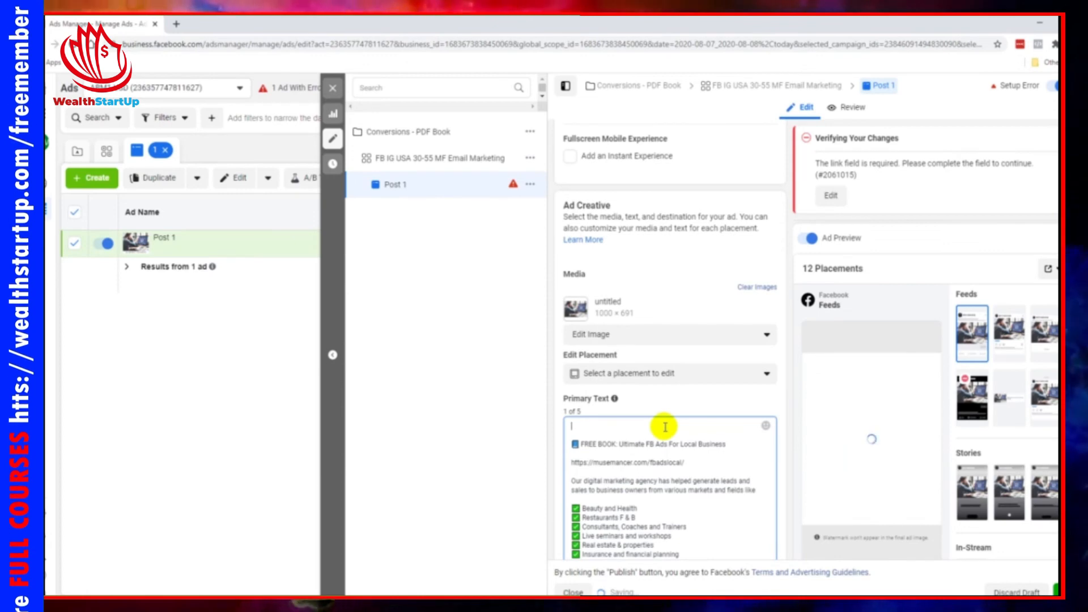
pyautogui.press('Delete')
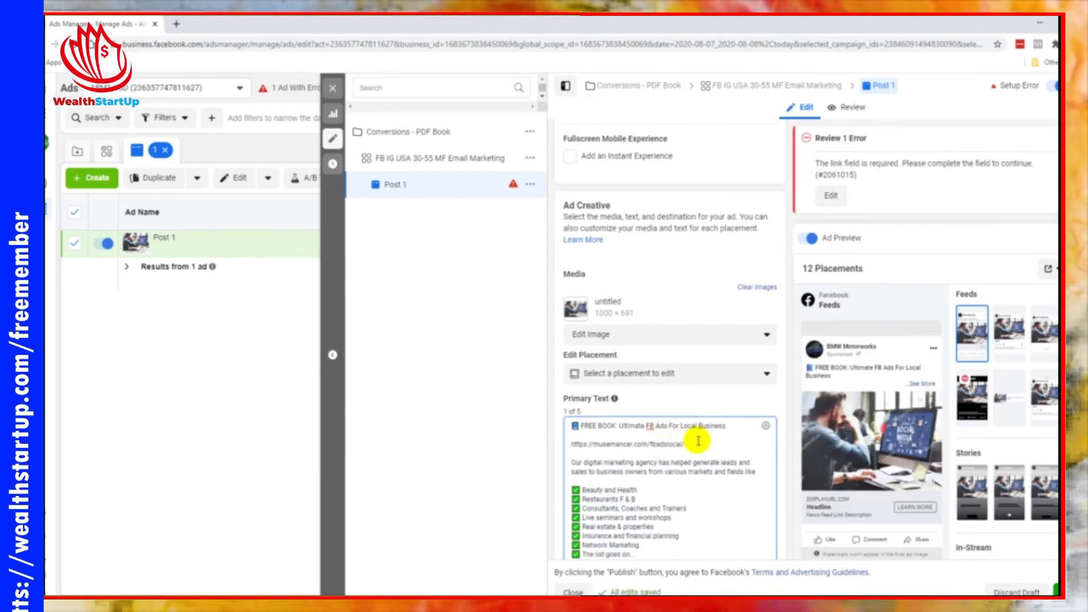
pyautogui.moveTo(685, 444); pyautogui.dragTo(598, 444)
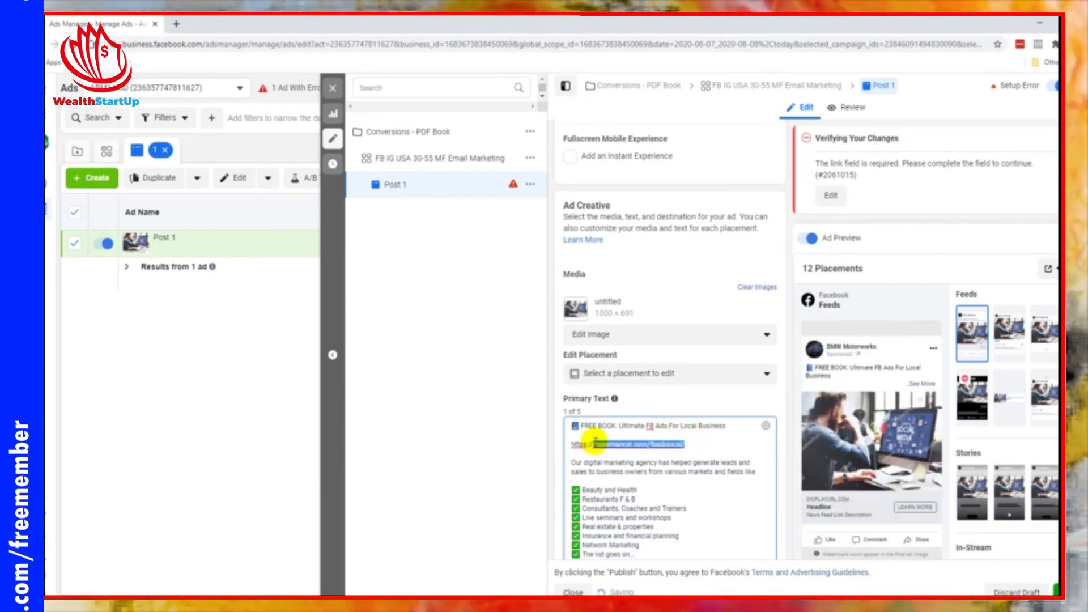
pyautogui.write('domainname.co')
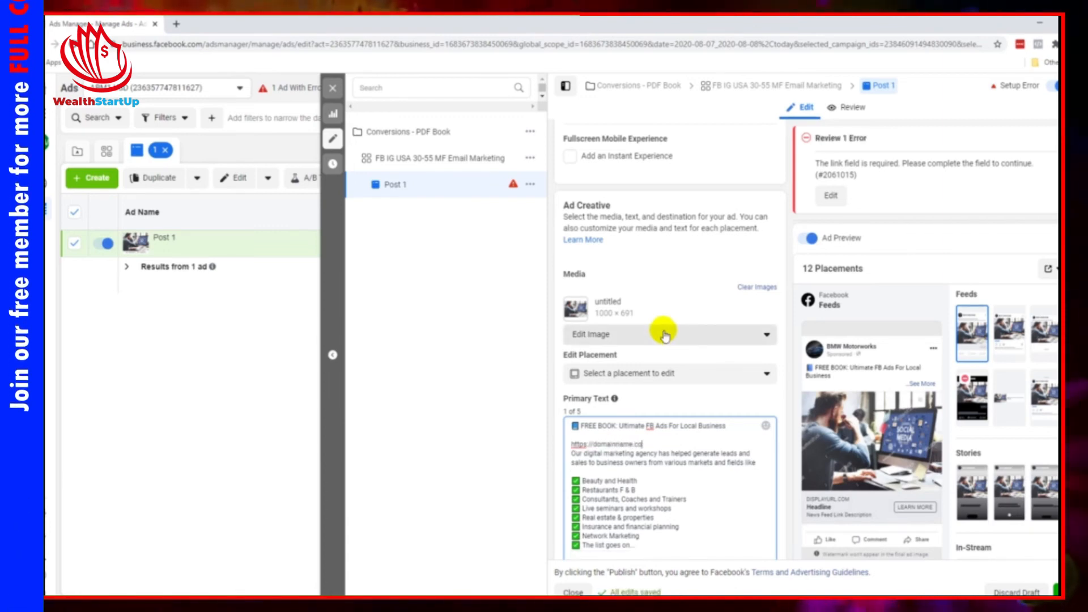
pyautogui.write('m/')
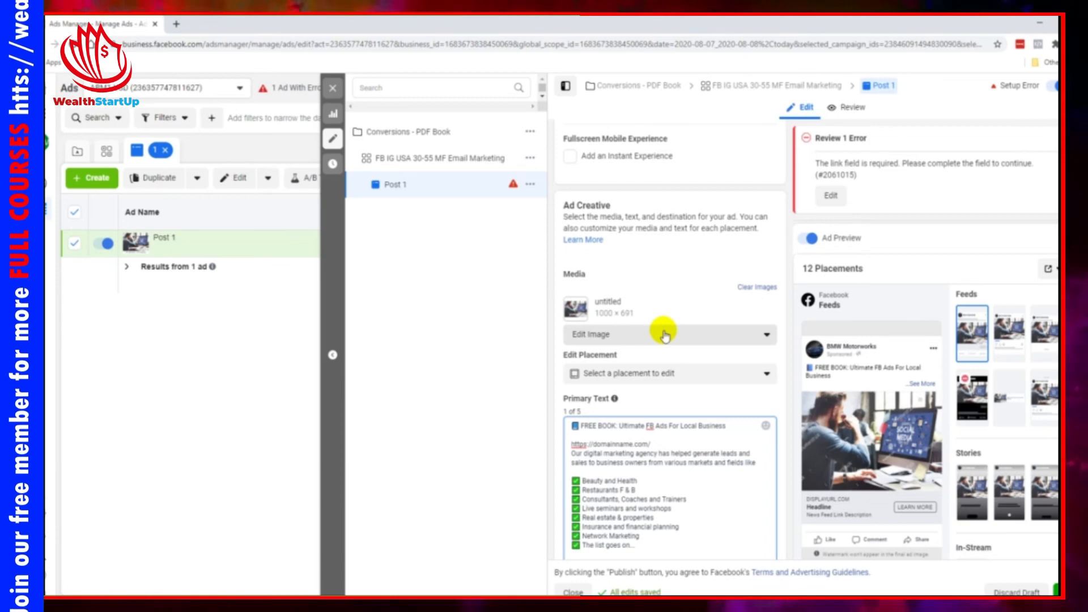
pyautogui.write('freebok/')
pyautogui.press('BackSpace')
pyautogui.press('BackSpace')
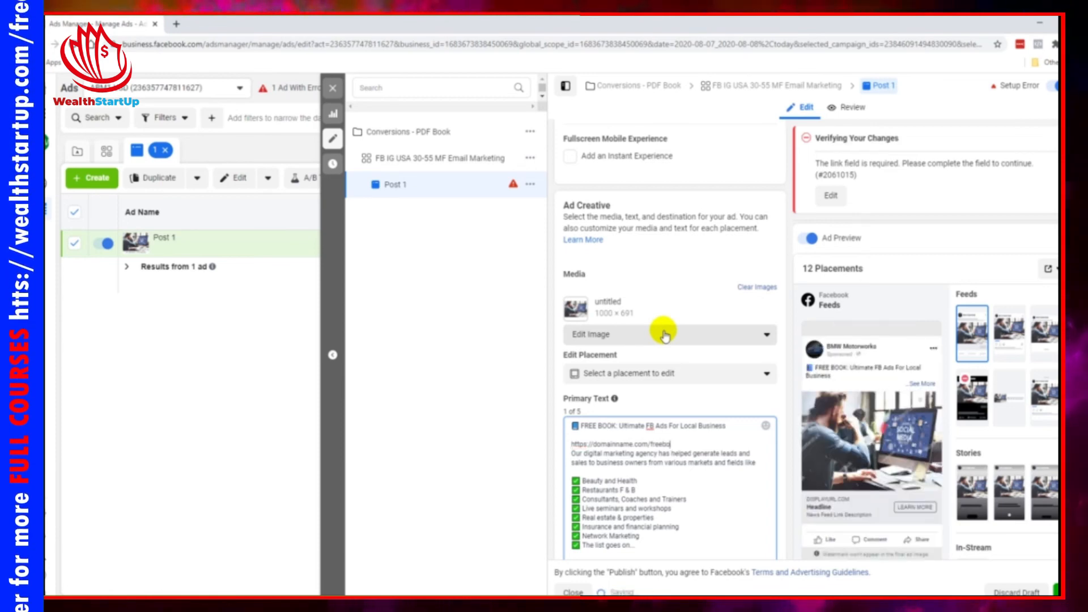
pyautogui.write('ok/')
pyautogui.press('Return')
# Step: Copy the new freebook link over the second link near the end of the primary text, removing the extra blank line
pyautogui.hotkey('shift', 'Up')
pyautogui.hotkey('ctrl', 'c')
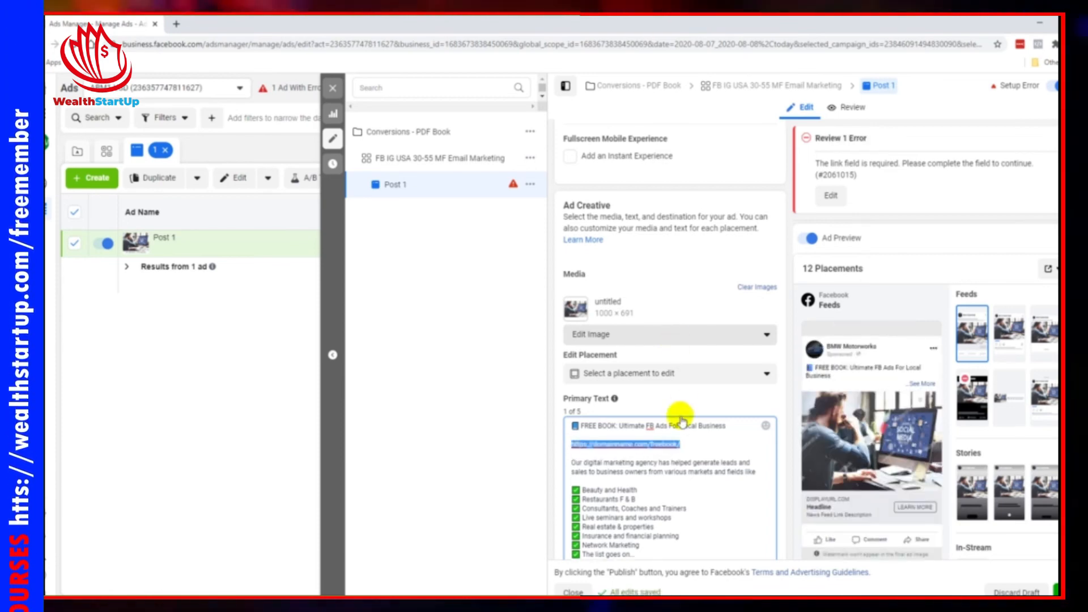
pyautogui.scroll(-6, 670, 498)
pyautogui.moveTo(687, 309); pyautogui.dragTo(539, 309)
pyautogui.hotkey('ctrl', 'v')
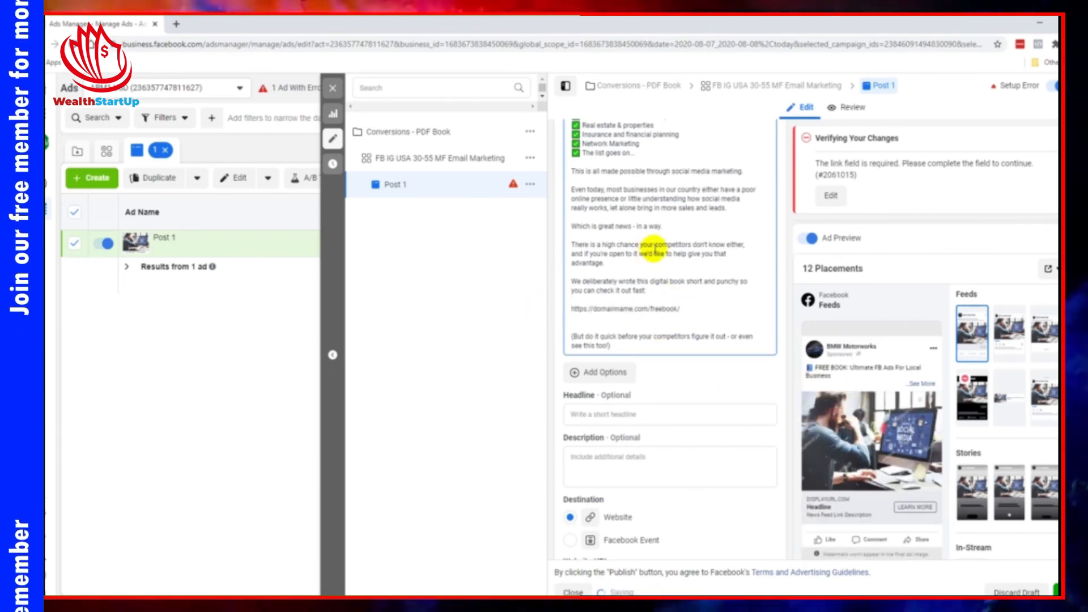
pyautogui.press('BackSpace')
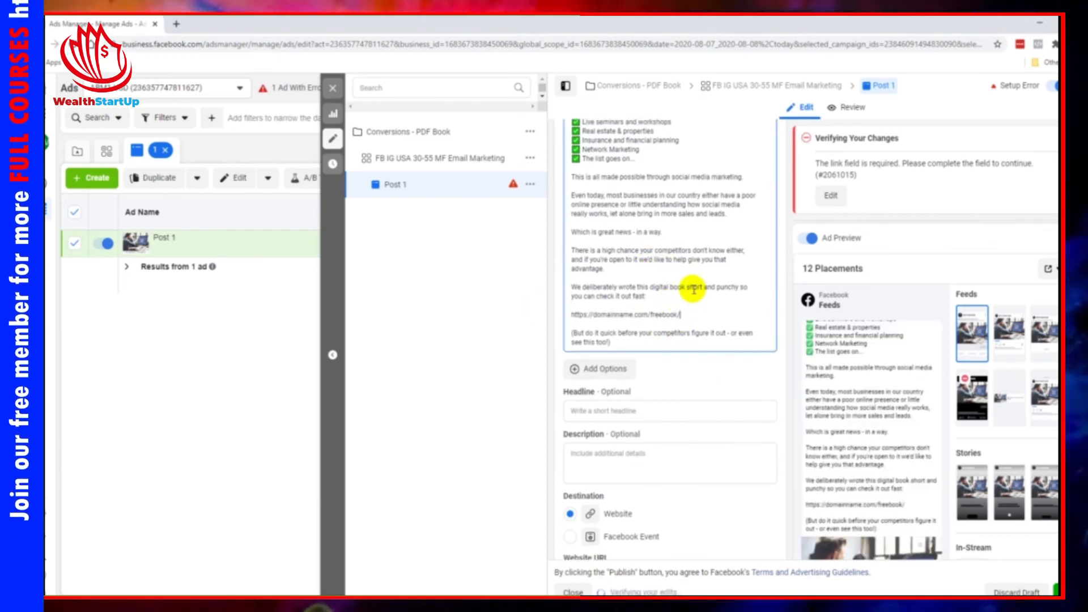
# Step: Review the primary text and copy "FREE Book: FB Ads For Local Business" from the Notepad file into the ad's headline
pyautogui.scroll(4, 702, 292)
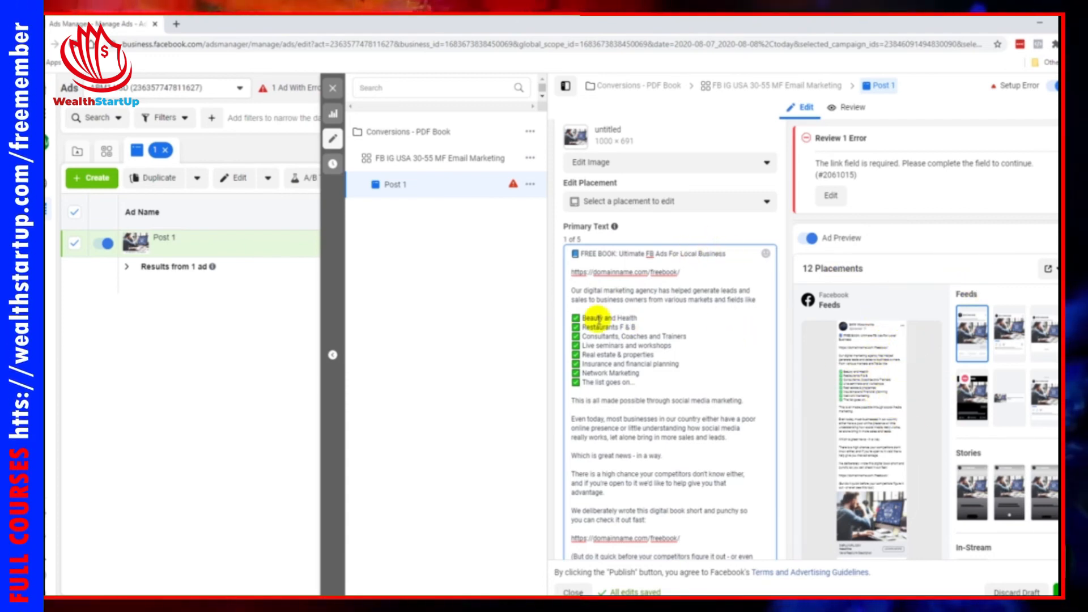
pyautogui.scroll(-2, 552, 338)
pyautogui.scroll(-3, 550, 334)
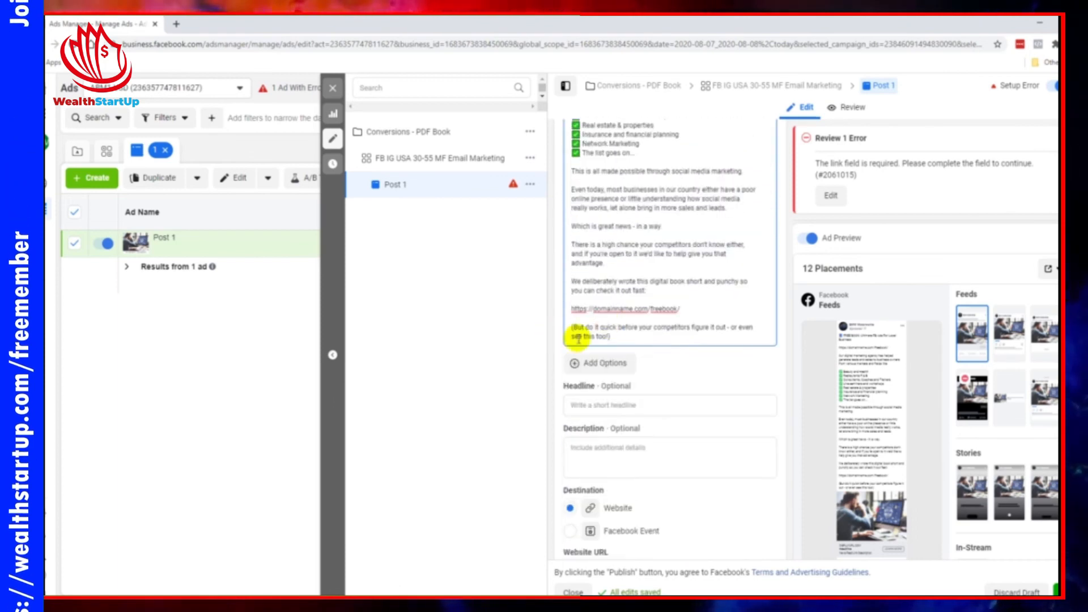
pyautogui.scroll(1, 672, 238)
pyautogui.scroll(2, 674, 241)
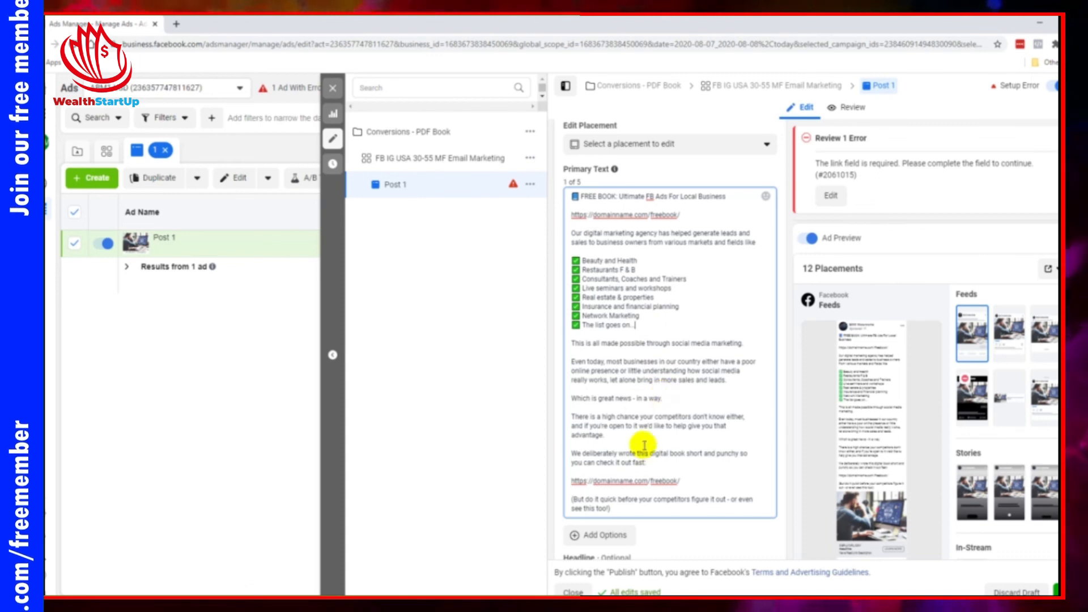
pyautogui.scroll(-3, 660, 391)
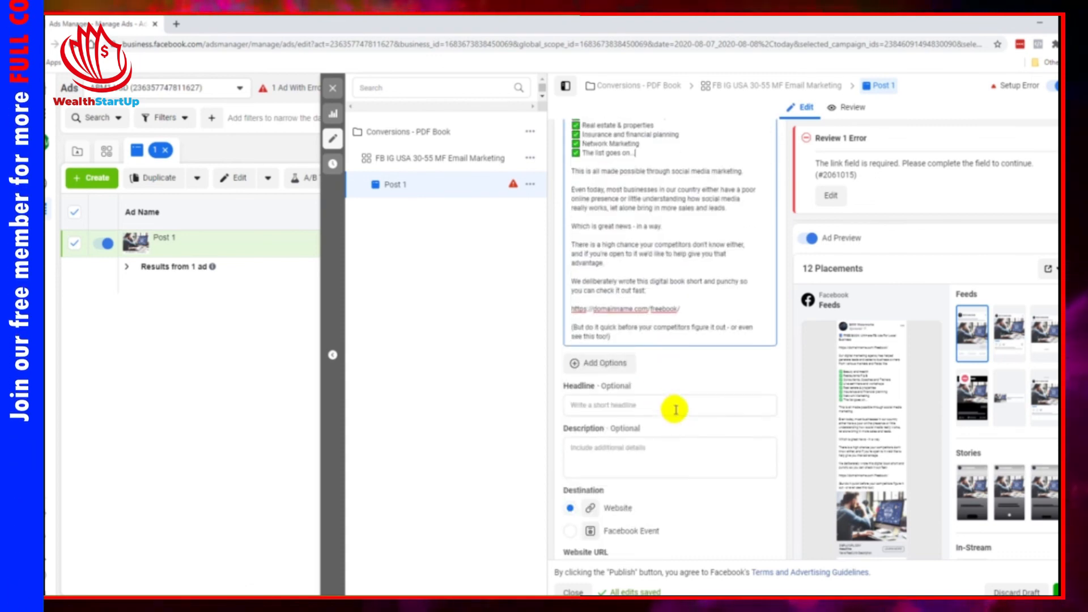
pyautogui.click(675, 401)
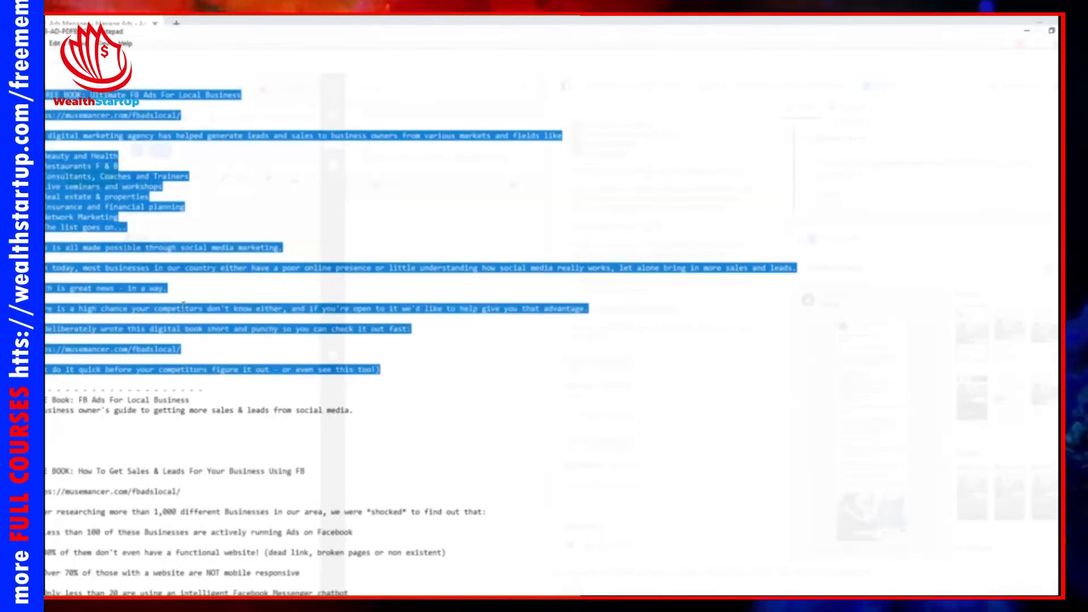
pyautogui.click(183, 304)
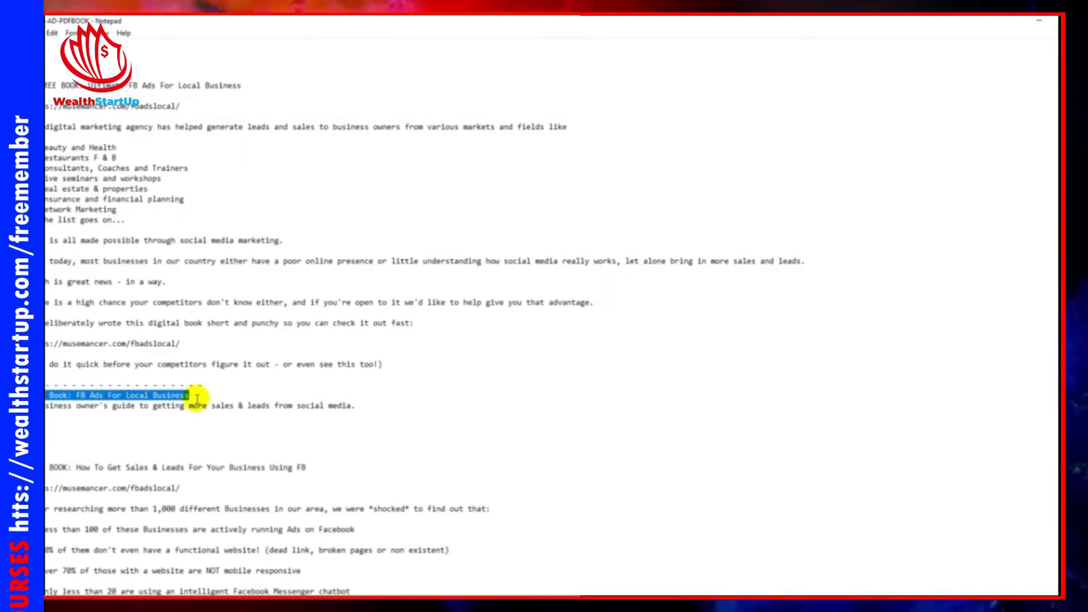
pyautogui.hotkey('alt', 'Tab')
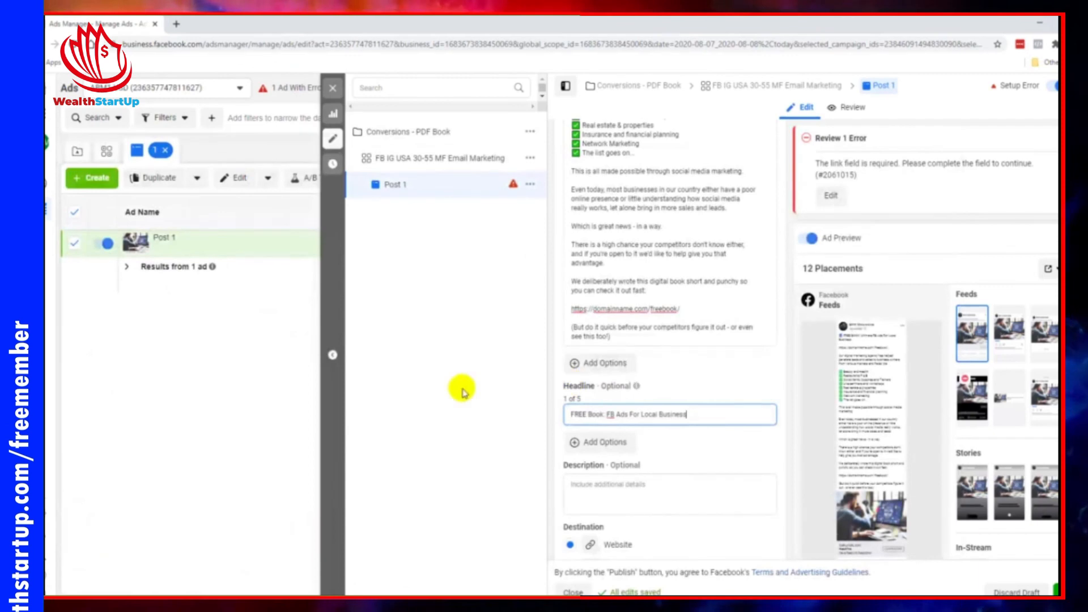
pyautogui.write('FREE Book: FB Ads For Local Business')
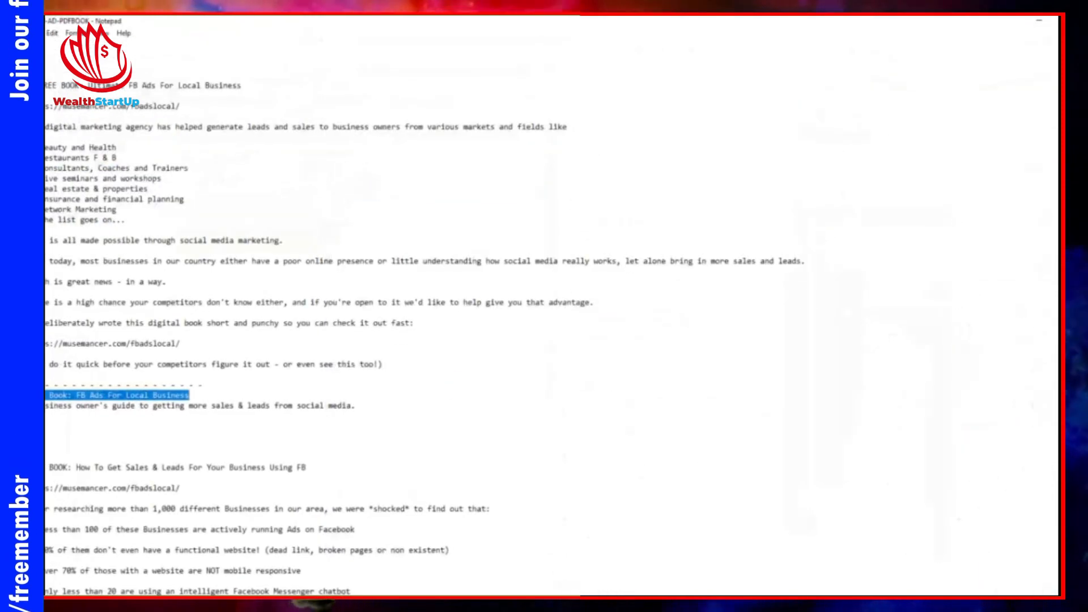
# Step: Copy "A business owner's guide to getting more sales & leads from social media." from the Notepad file into the ad's description
pyautogui.click(207, 401)
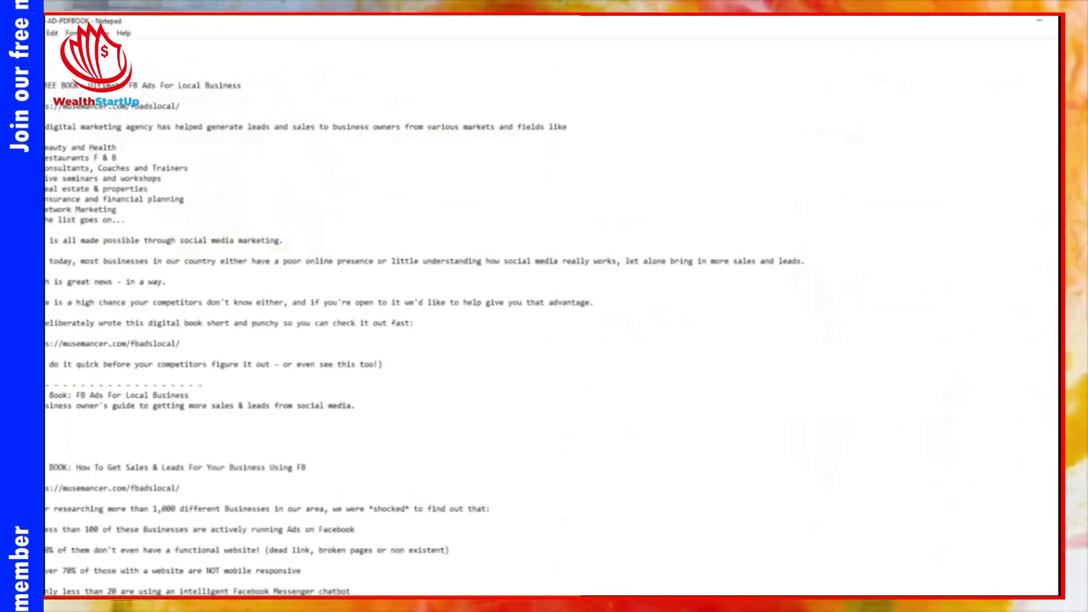
pyautogui.moveTo(207, 402); pyautogui.dragTo(369, 403)
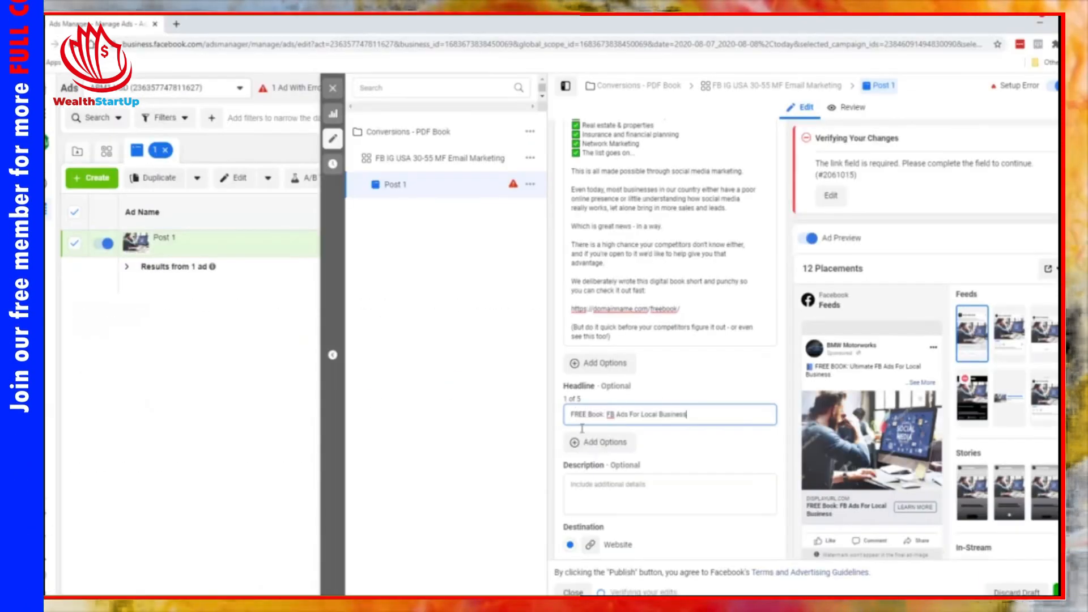
pyautogui.click(607, 488)
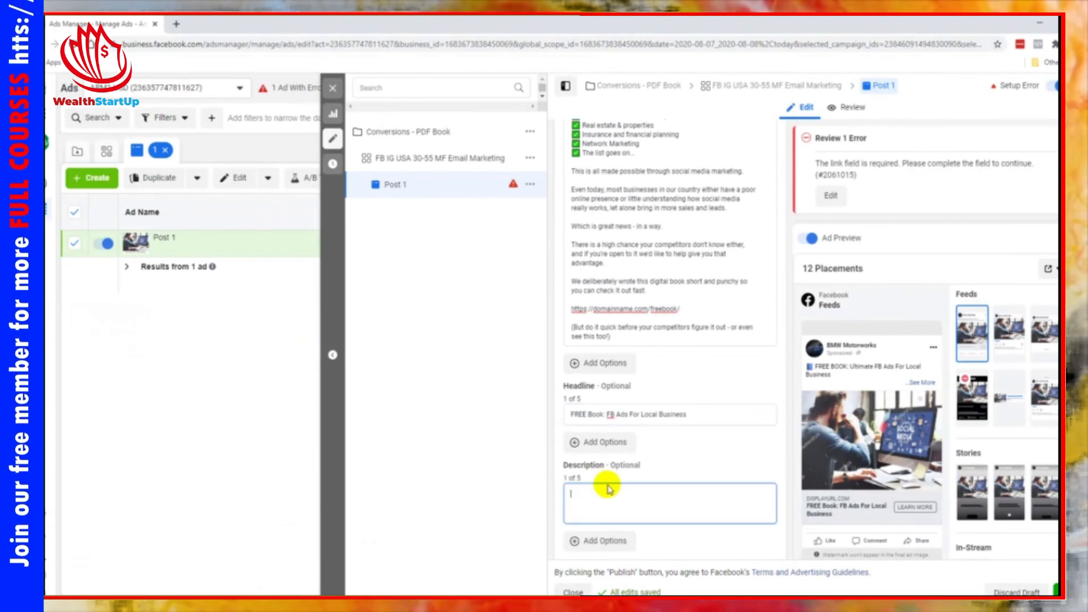
pyautogui.rightClick(623, 497)
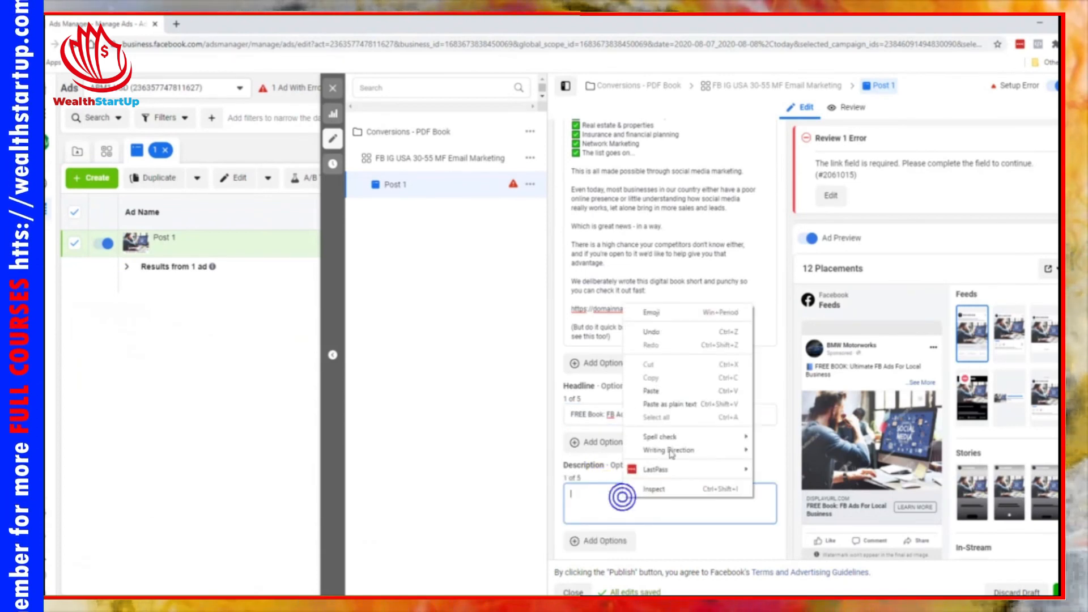
pyautogui.click(682, 390)
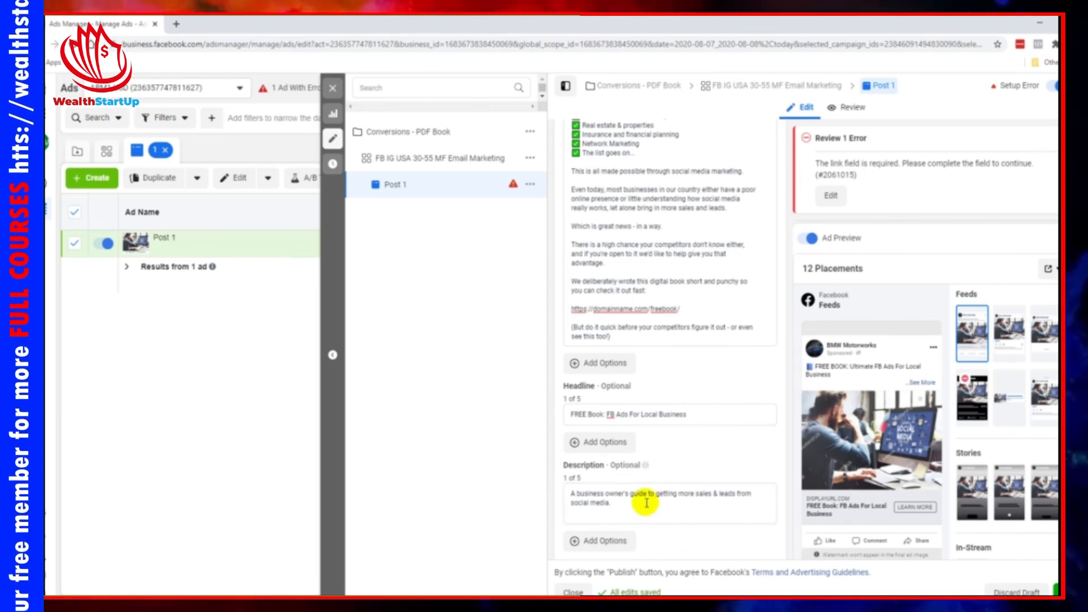
pyautogui.scroll(-1, 647, 502)
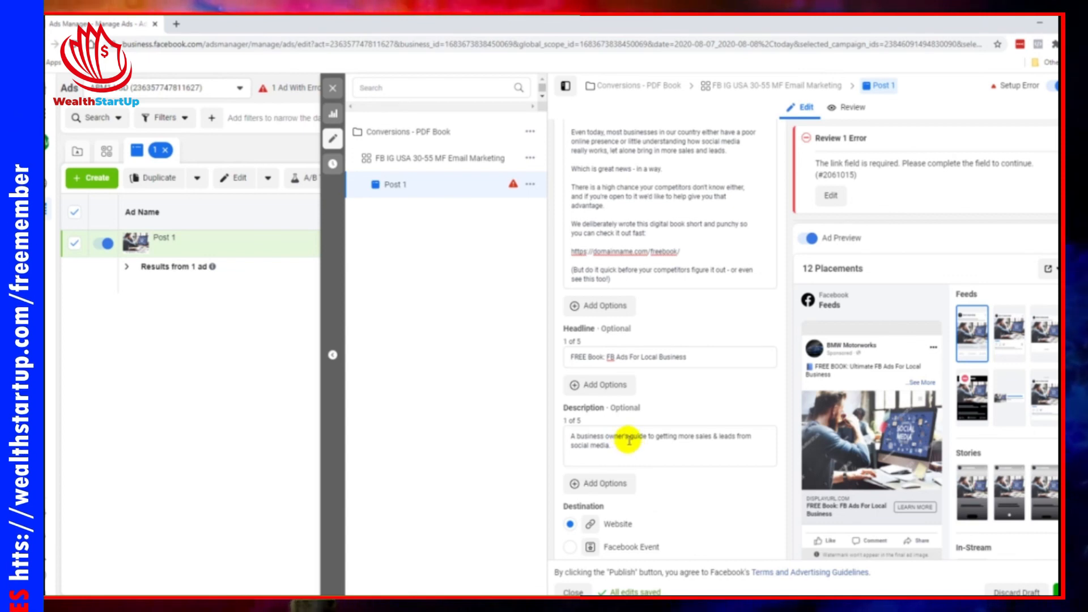
pyautogui.tripleClick(688, 253)
pyautogui.hotkey('ctrl', 'c')
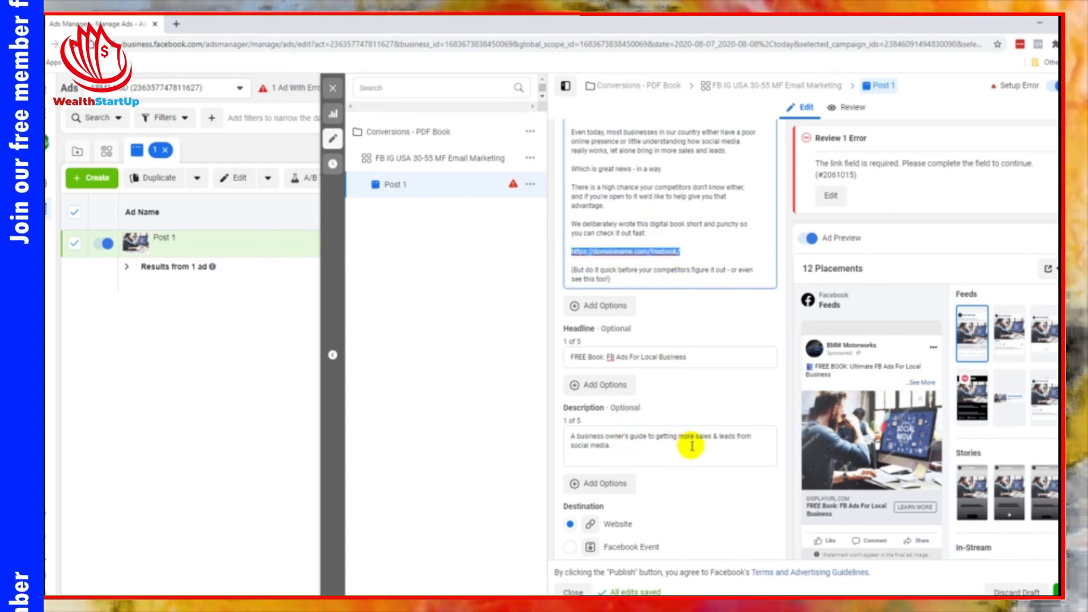
pyautogui.scroll(-3, 691, 446)
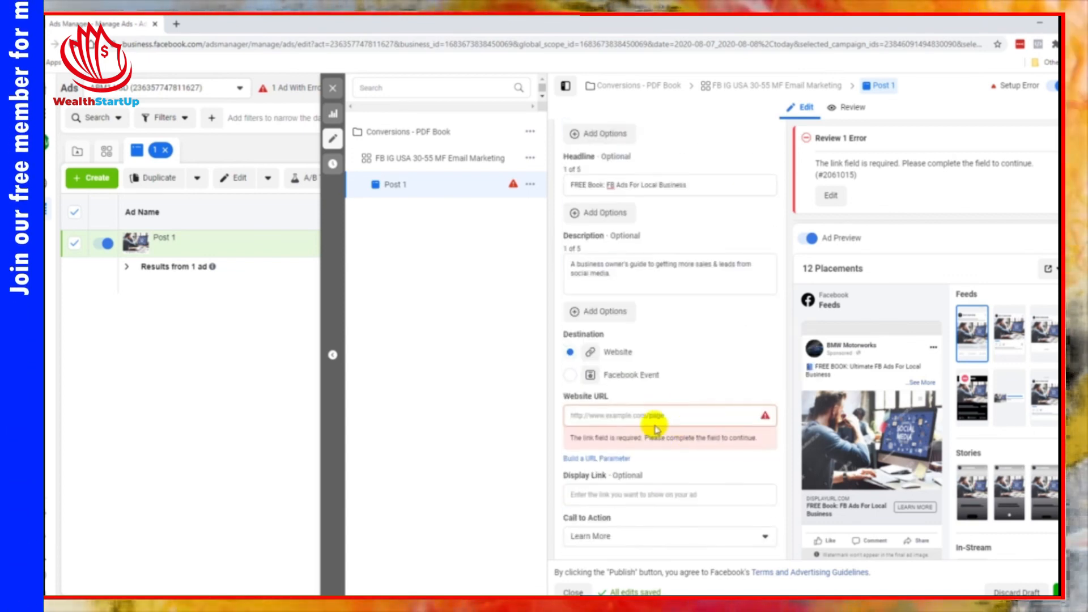
pyautogui.click(604, 415)
pyautogui.hotkey('ctrl', 'v')
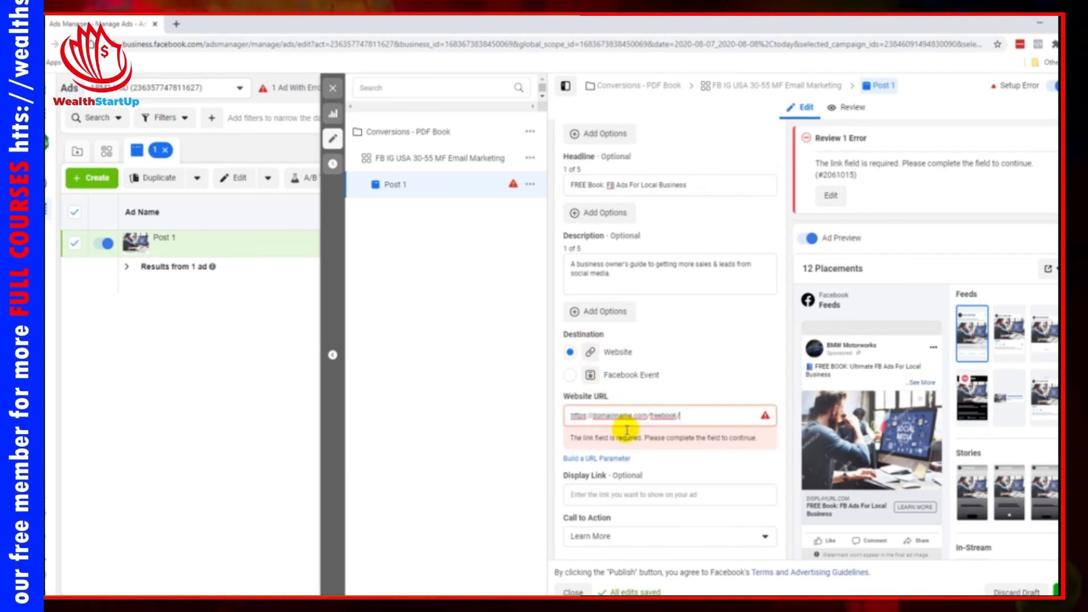
pyautogui.click(665, 459)
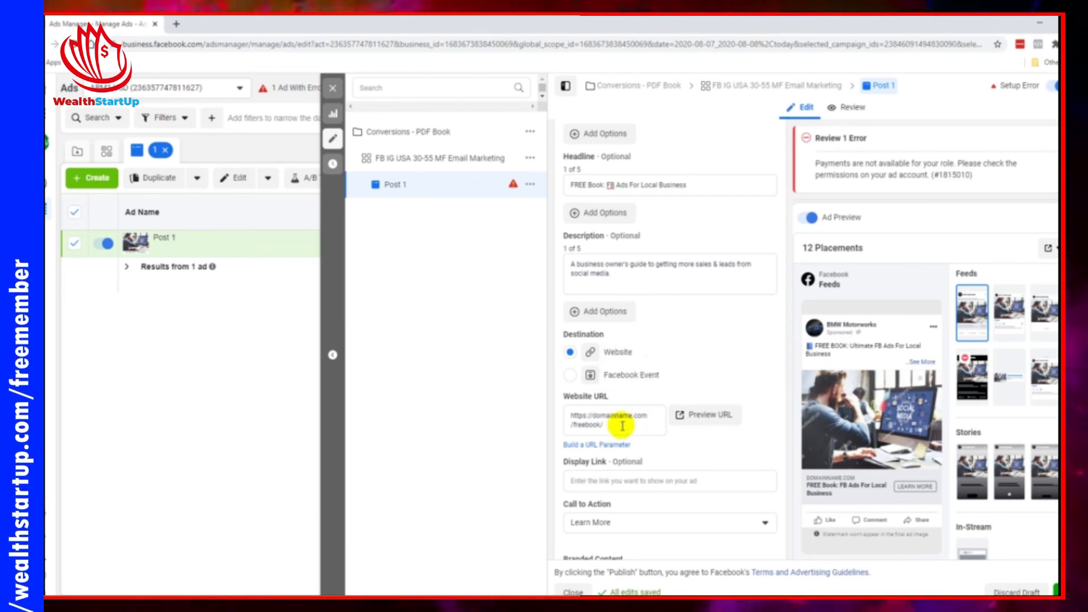
pyautogui.click(660, 482)
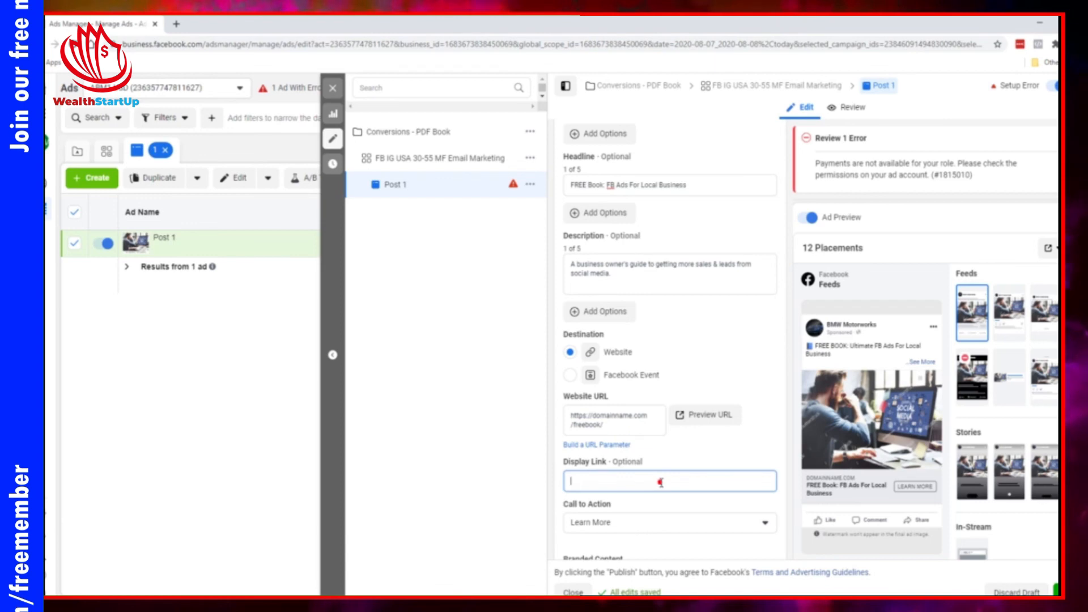
pyautogui.hotkey('ctrl', 'v')
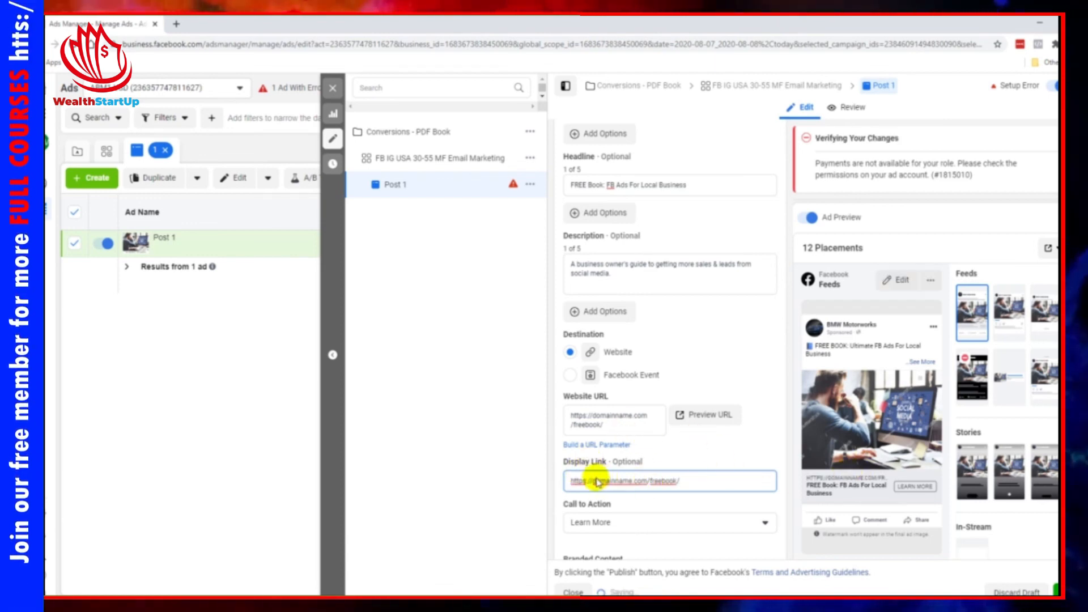
pyautogui.click(571, 478)
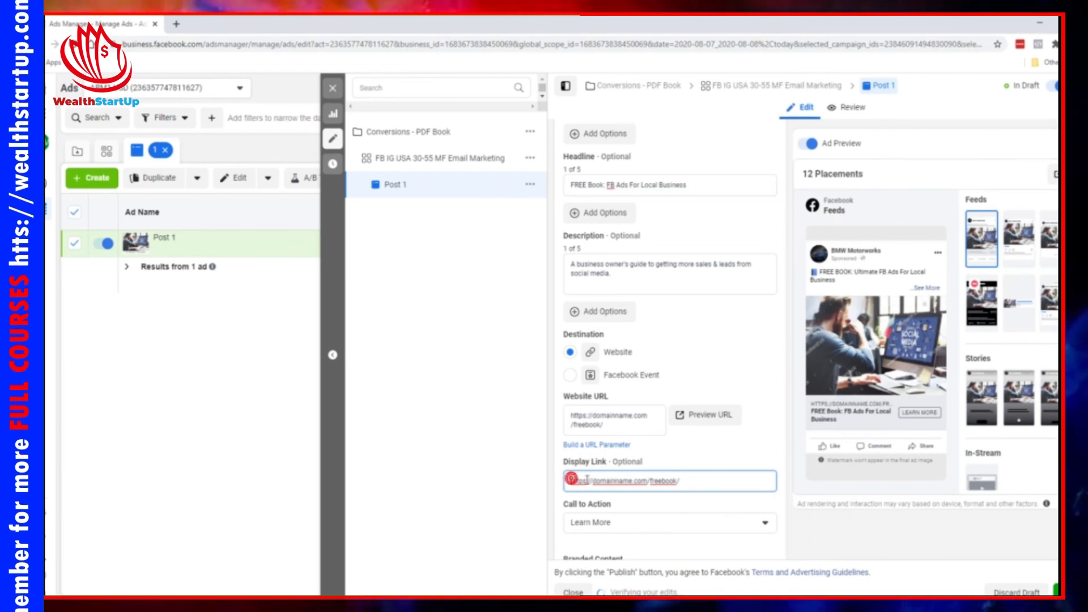
pyautogui.click(592, 482)
pyautogui.press('BackSpace')
pyautogui.press('BackSpace')
pyautogui.press('BackSpace')
pyautogui.press('BackSpace')
pyautogui.press('BackSpace')
pyautogui.press('BackSpace')
pyautogui.press('BackSpace')
pyautogui.press('BackSpace')
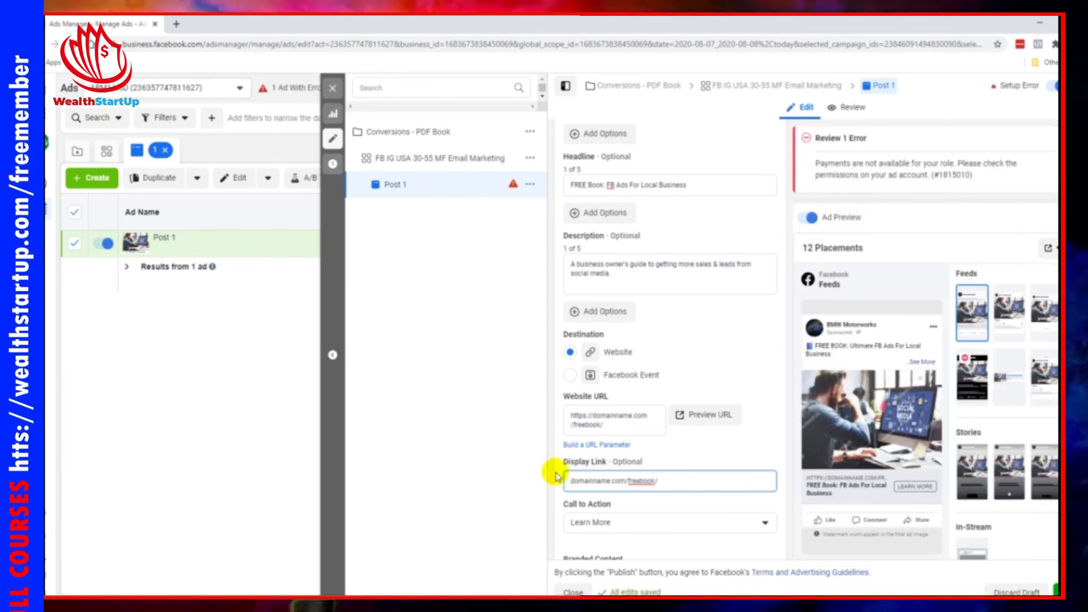
pyautogui.click(556, 475)
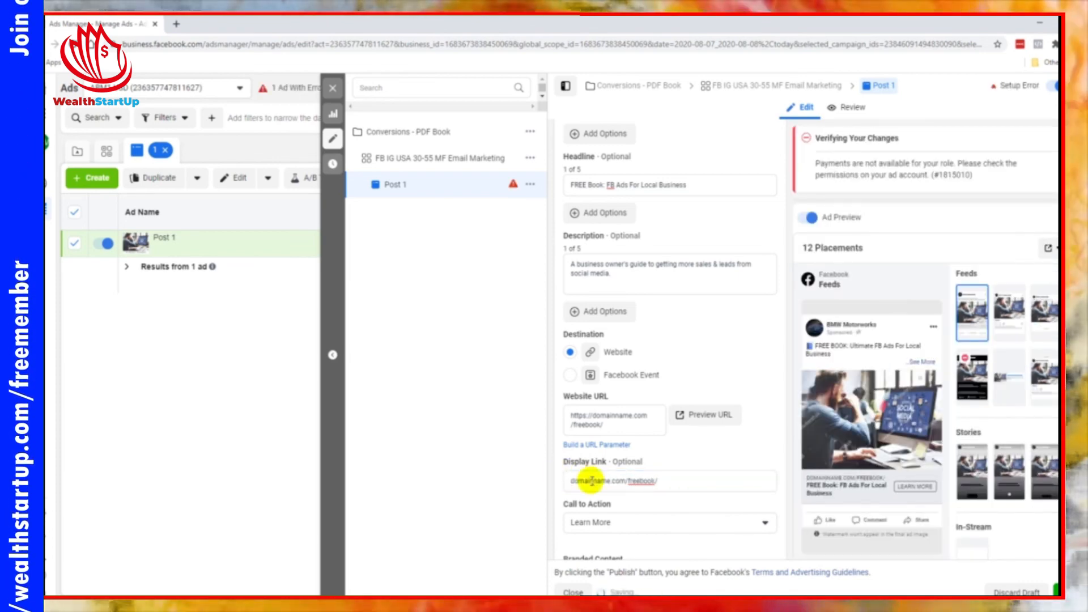
# Step: Check the call-to-action choices, keeping Learn More, and look over the branded content, languages and tracking settings
pyautogui.scroll(-3, 594, 476)
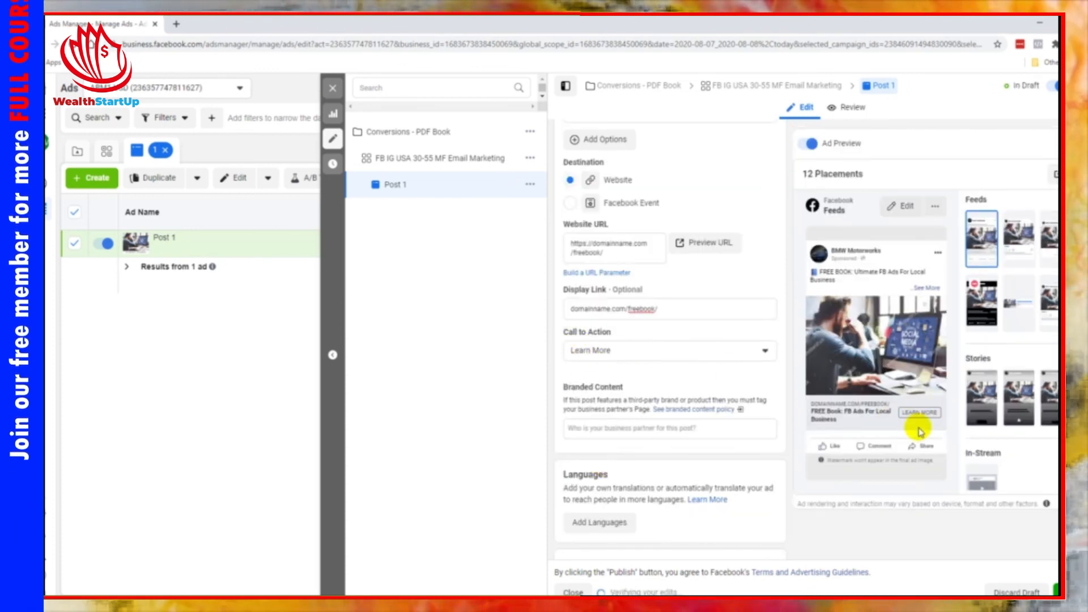
pyautogui.click(656, 349)
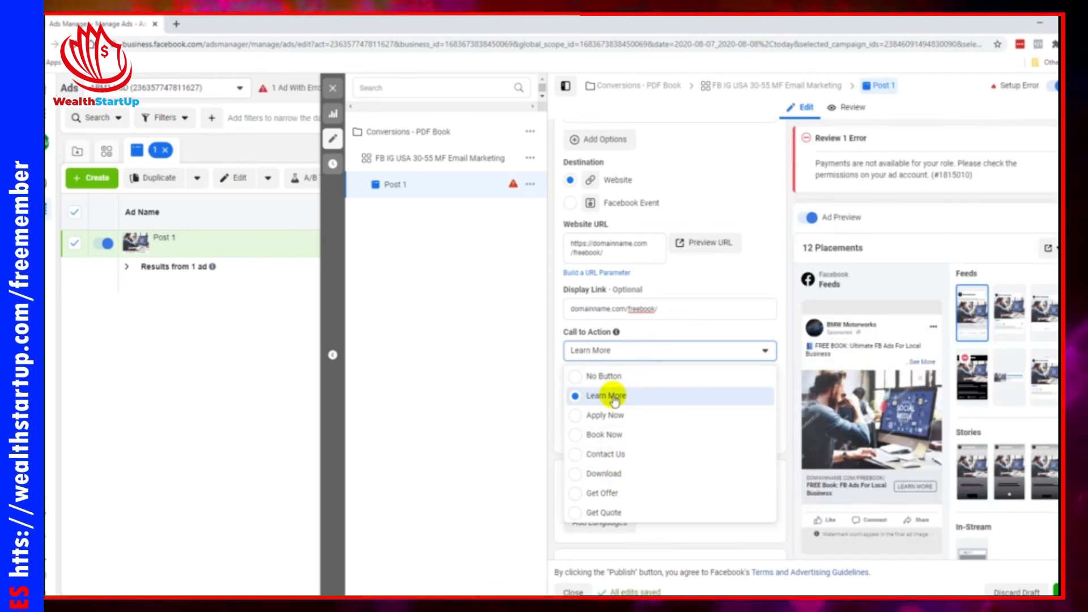
pyautogui.click(578, 352)
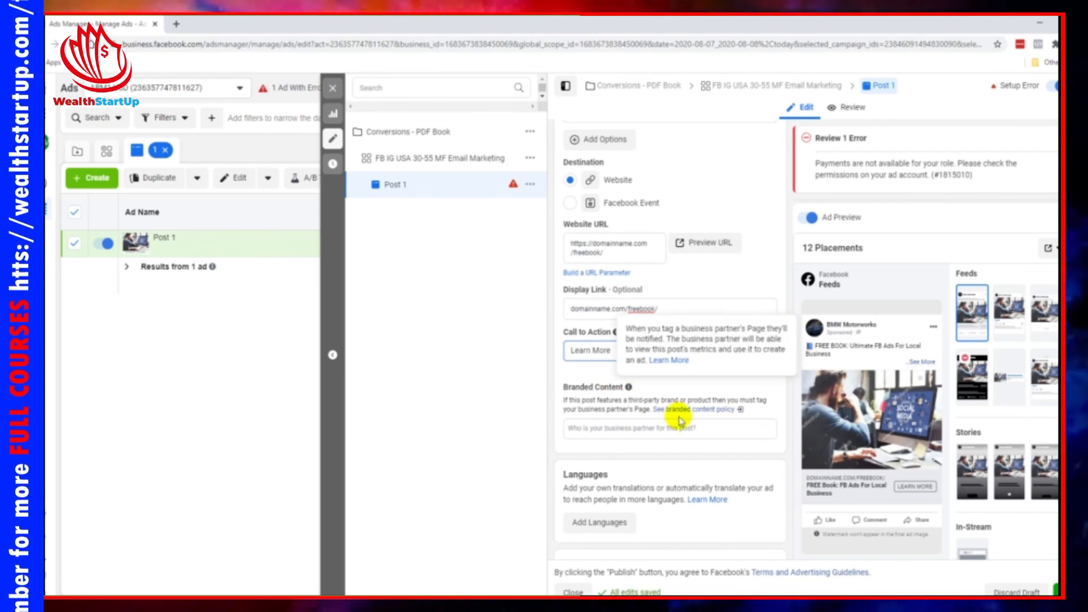
pyautogui.scroll(-3, 677, 417)
pyautogui.scroll(-2, 674, 419)
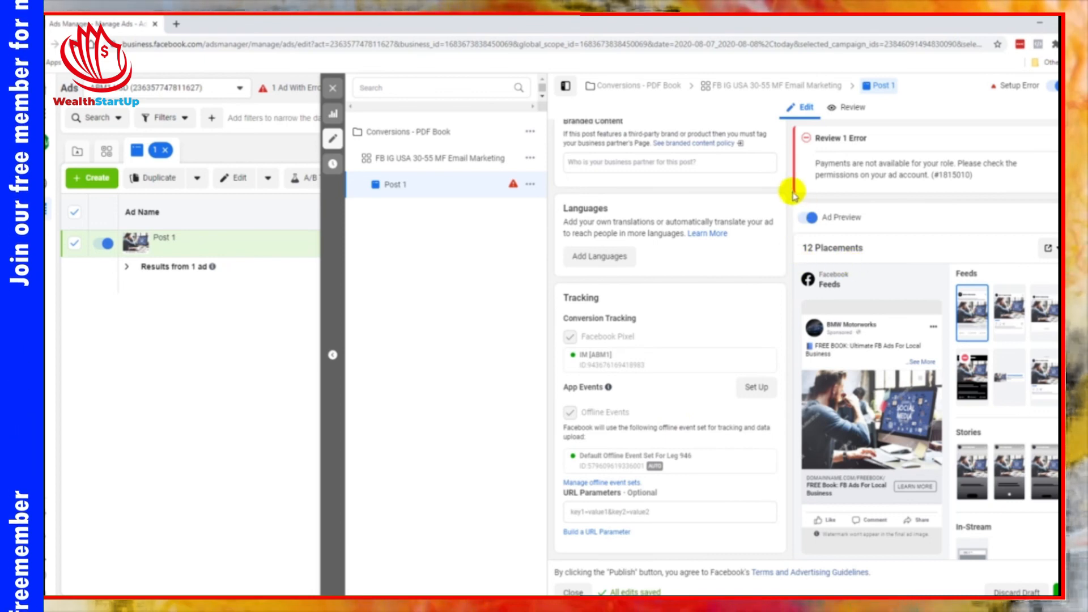
# Step: Collapse and expand the ad's error notice to review it, and close the ad editor to return to the ads table
pyautogui.click(1055, 139)
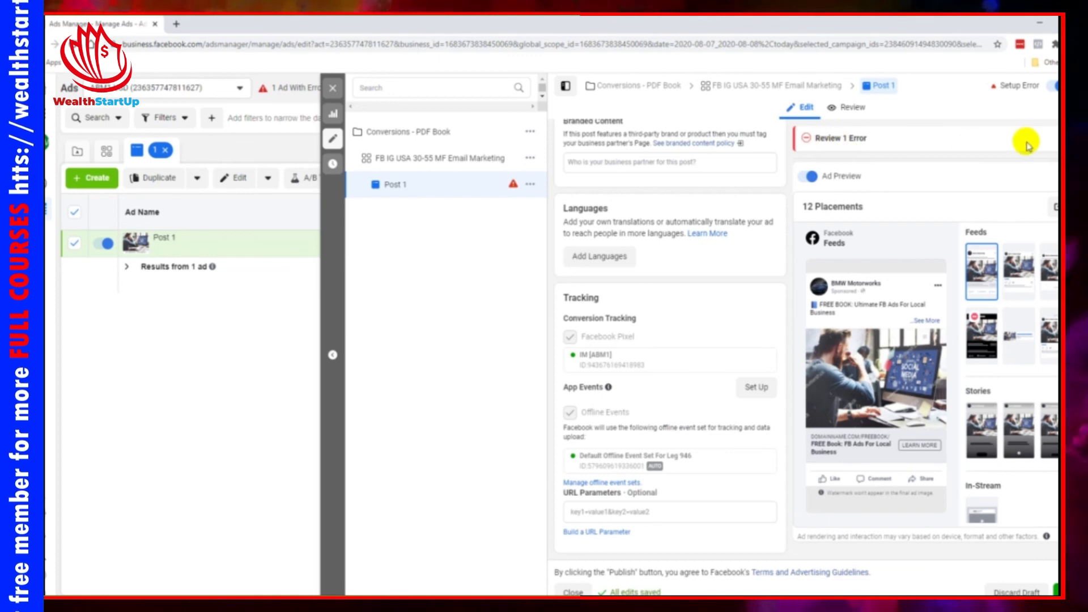
pyautogui.click(1055, 139)
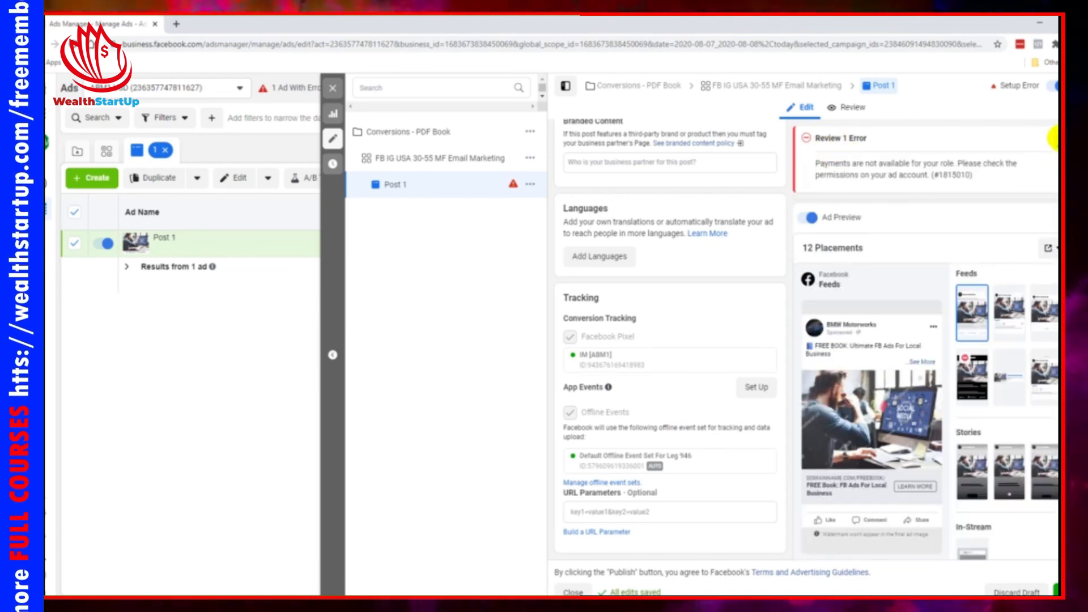
pyautogui.click(1055, 139)
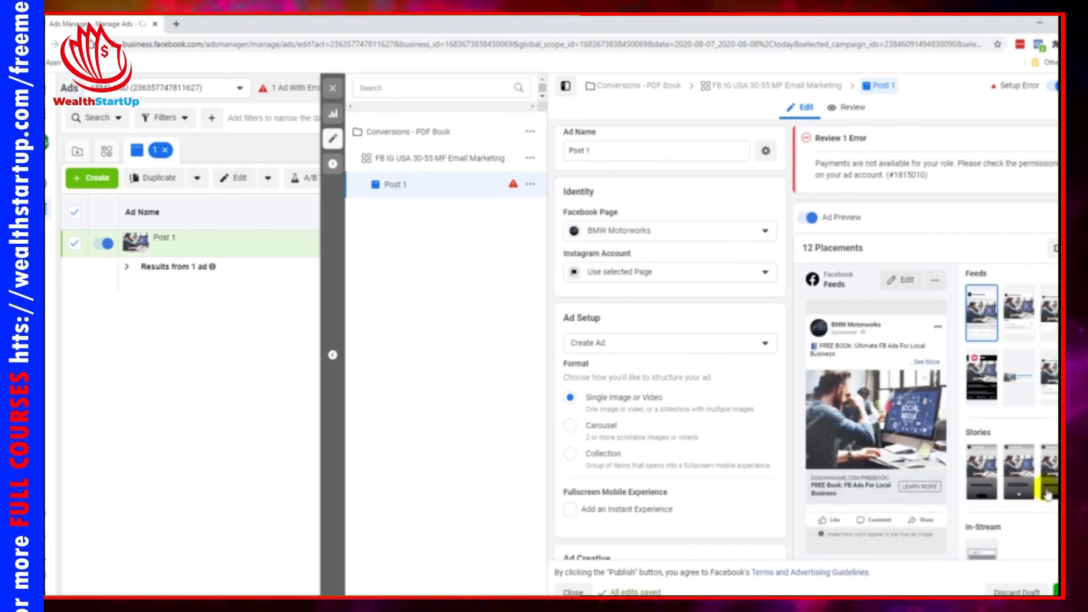
pyautogui.click(333, 91)
pyautogui.click(582, 323)
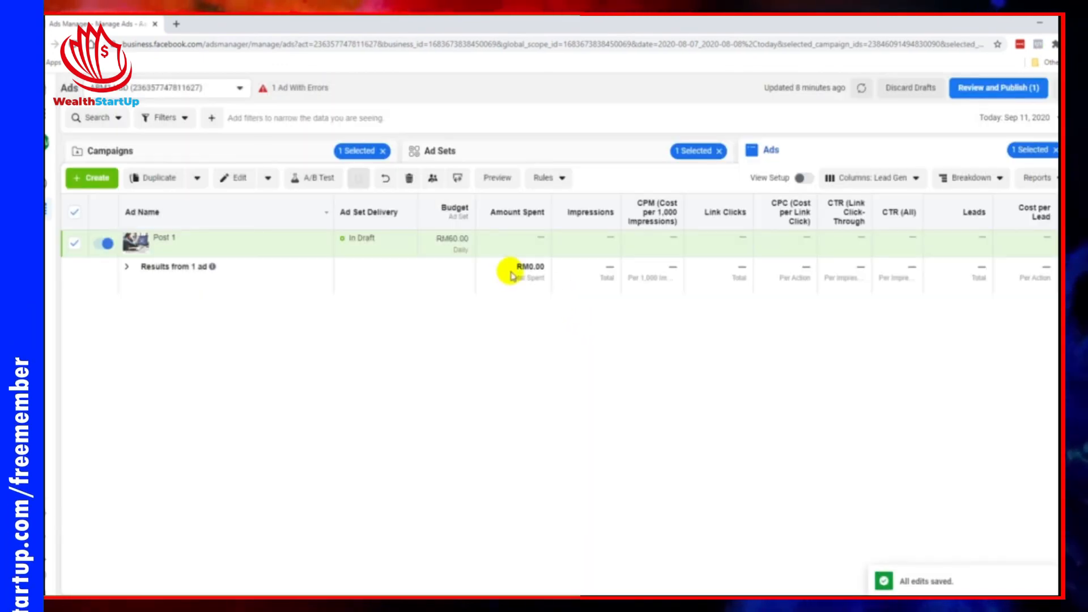